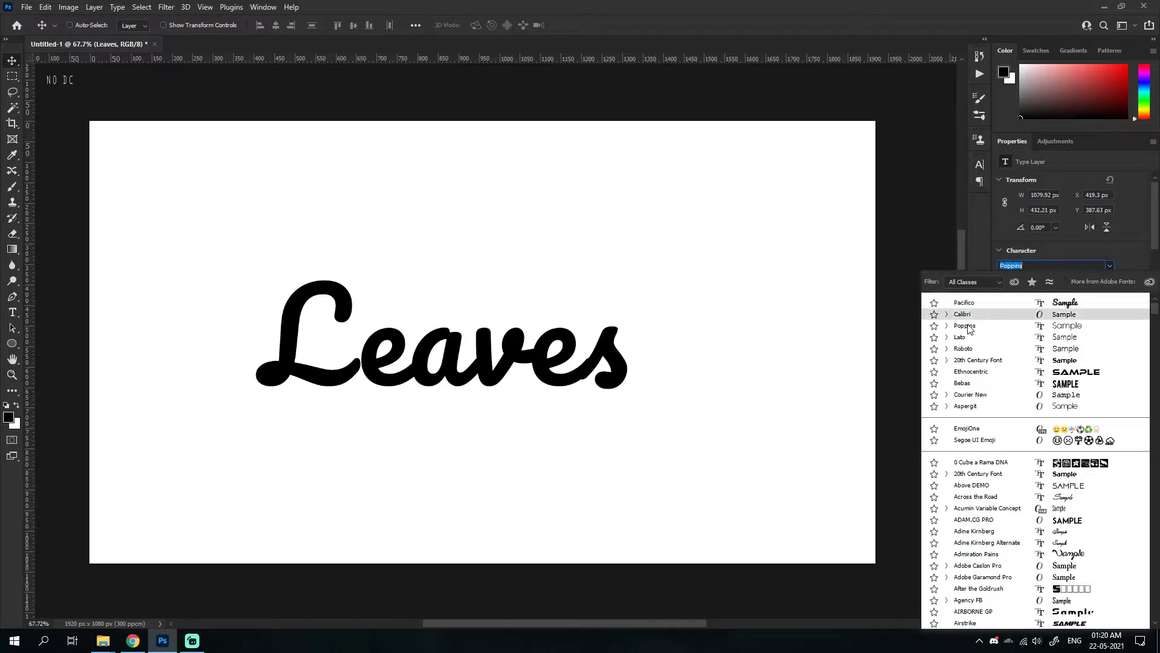
# - Try the Poppins Bold Italic font on the Leaves text and restore the Pacifico font
pyautogui.click(1110, 280)
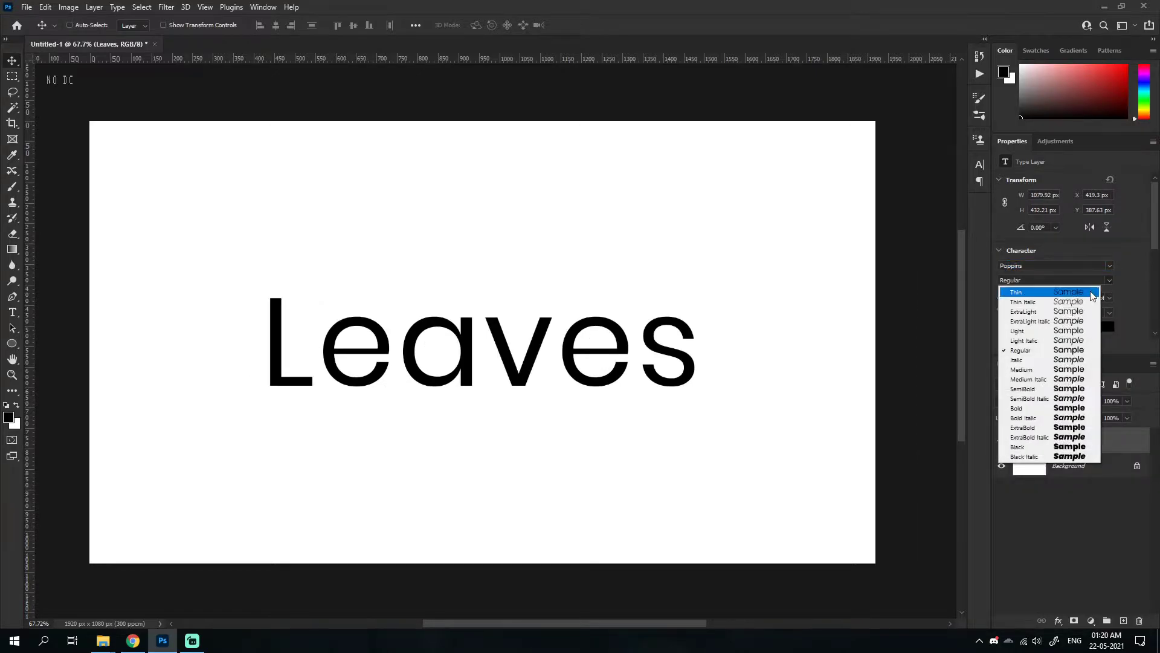
pyautogui.click(1039, 418)
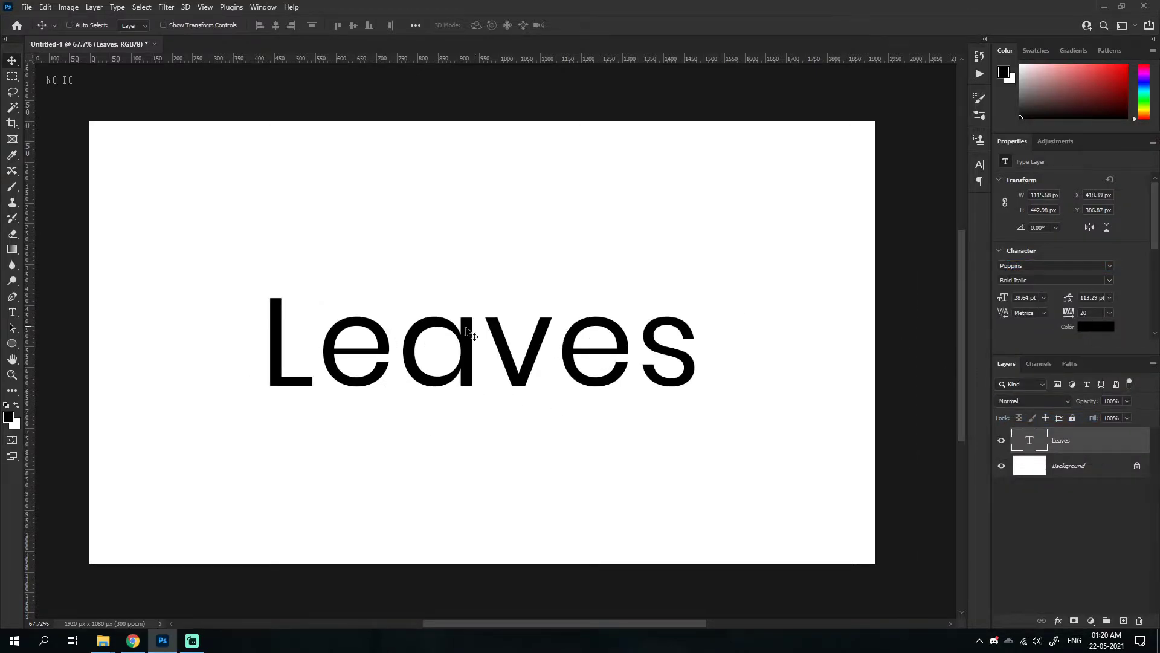
pyautogui.click(1110, 265)
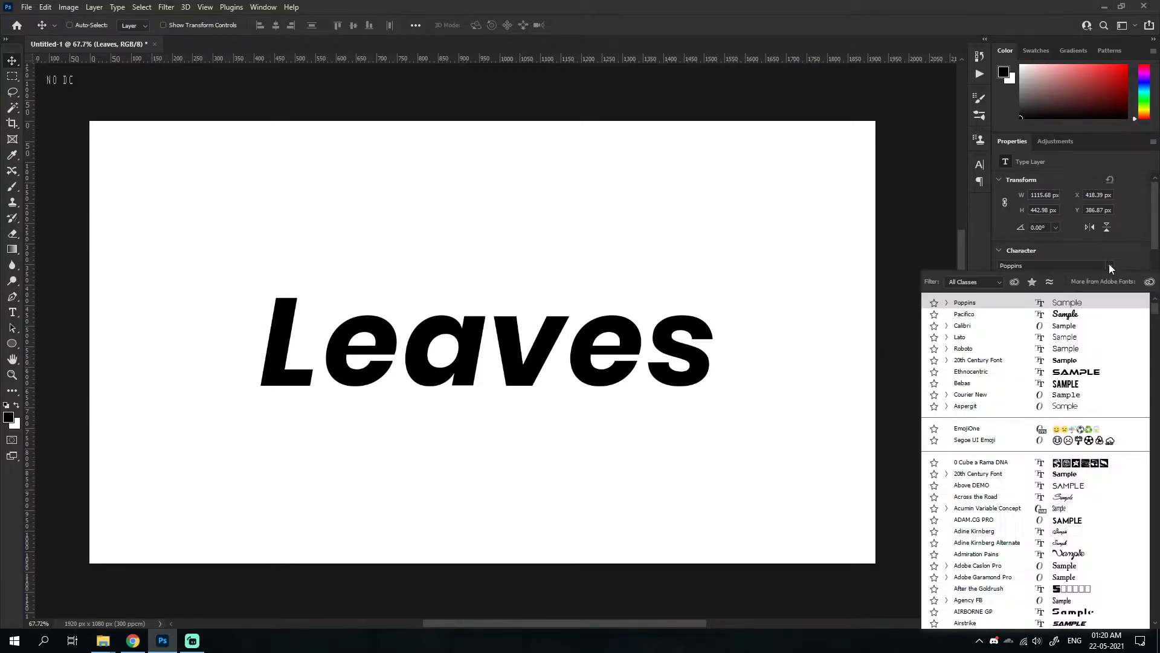
pyautogui.click(965, 314)
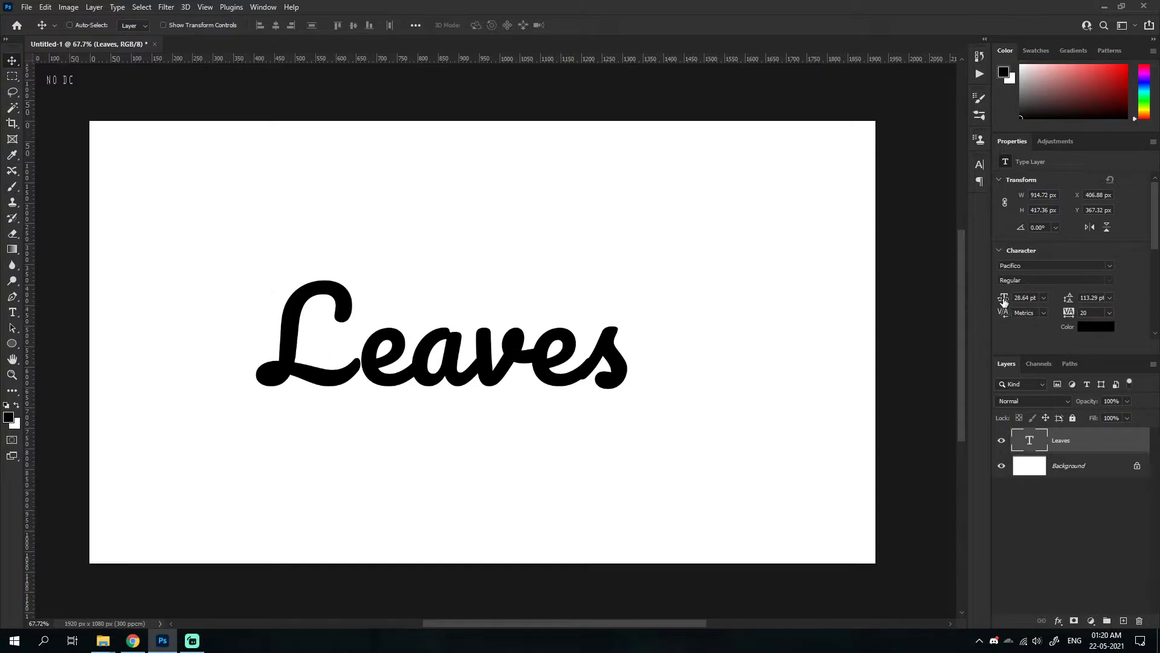
# - Set the font size of the Leaves text to 28 pt
pyautogui.click(1041, 298)
pyautogui.click(1040, 300)
pyautogui.click(1046, 298)
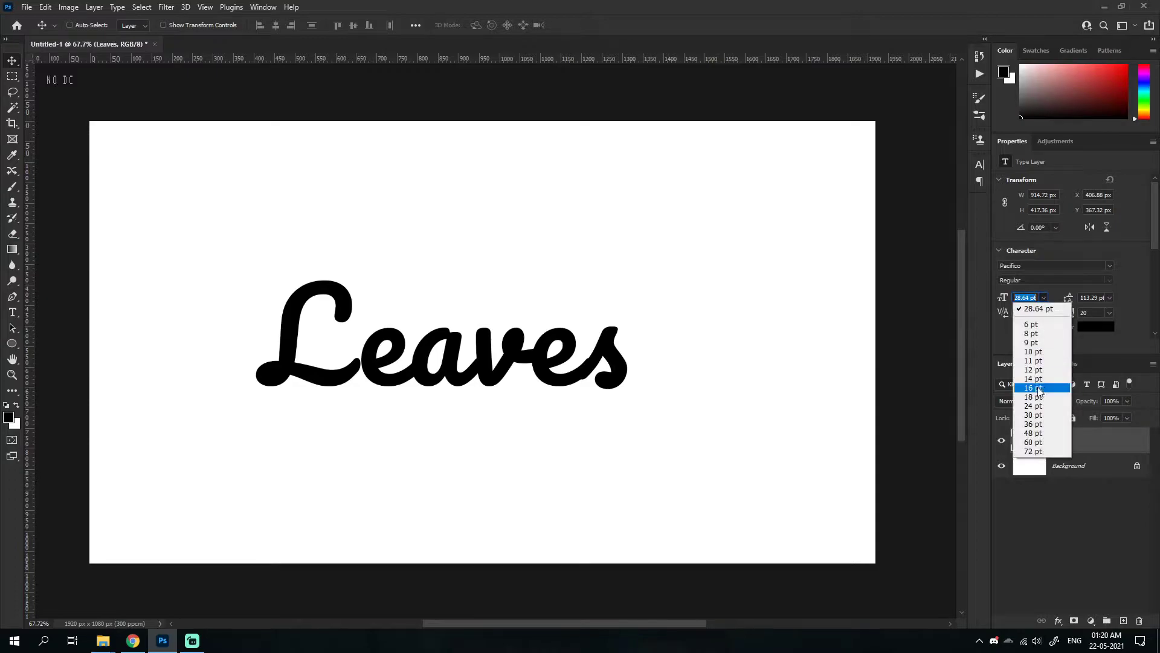
pyautogui.click(999, 342)
pyautogui.moveTo(1008, 298); pyautogui.dragTo(998, 298)
pyautogui.write('20')
pyautogui.press('Return')
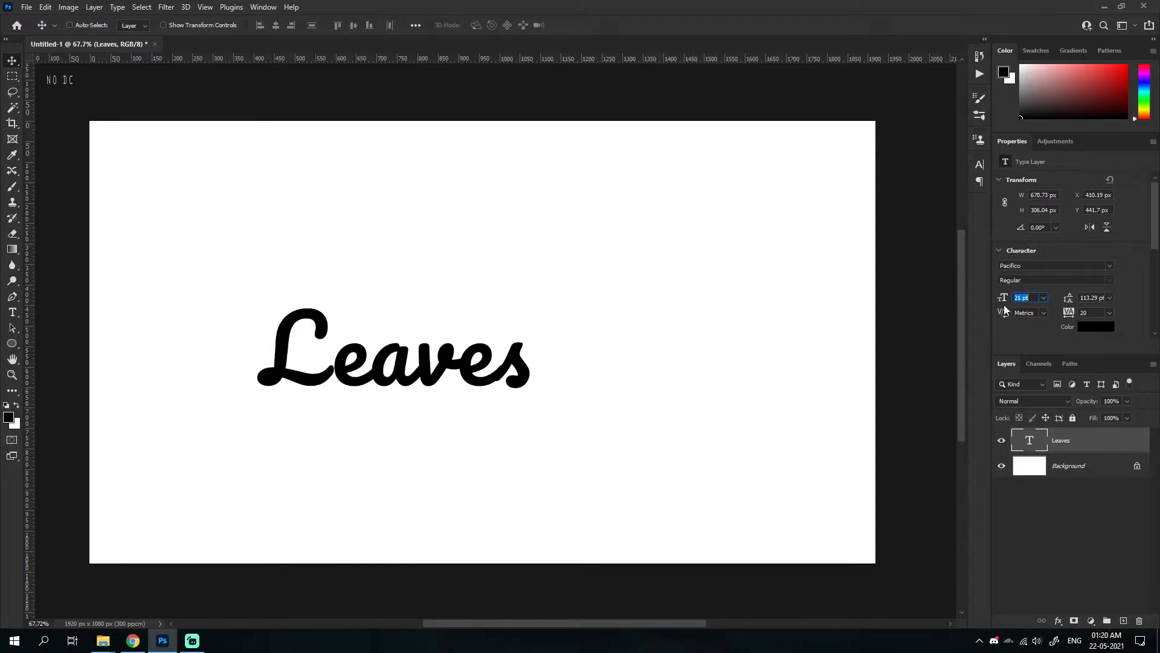
pyautogui.moveTo(1004, 301)
pyautogui.mouseDown()
pyautogui.moveTo(991, 302)
pyautogui.moveTo(1023, 302)
pyautogui.moveTo(1003, 298)
pyautogui.mouseUp()
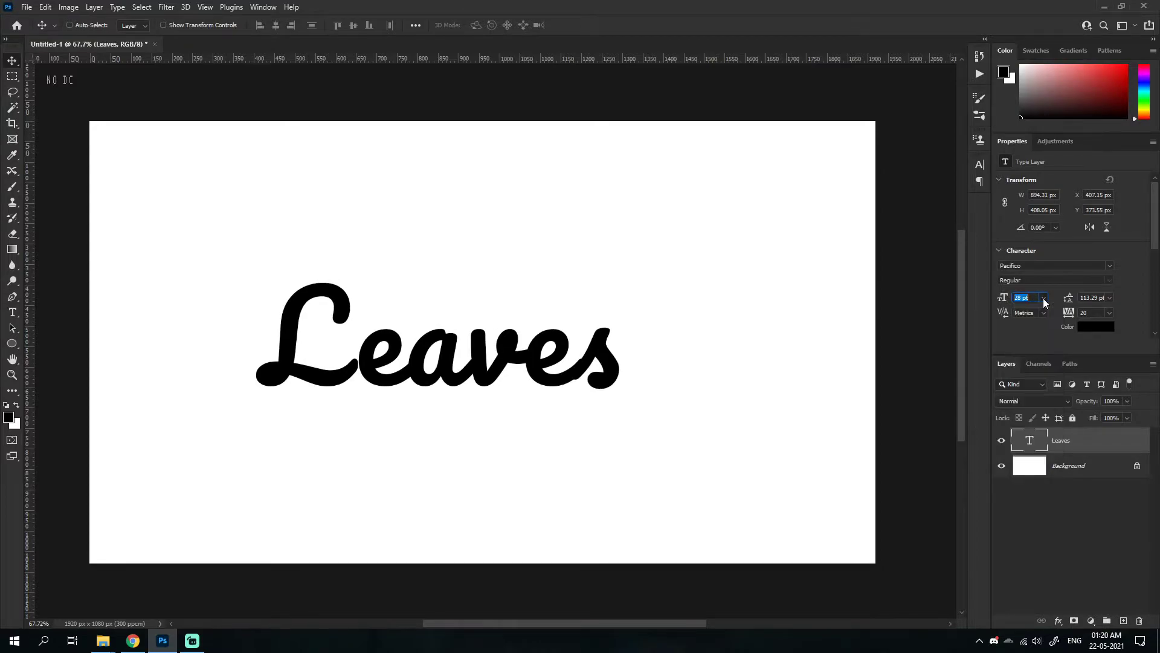
# - Try scaling the Leaves text with Free Transform and undo the scaling
pyautogui.moveTo(888, 336); pyautogui.dragTo(883, 337)
pyautogui.hotkey('ctrl', 't')
pyautogui.moveTo(617, 448); pyautogui.dragTo(640, 462)
pyautogui.press('Return')
pyautogui.hotkey('ctrl', 'z')
pyautogui.hscroll(1, 544, 338)
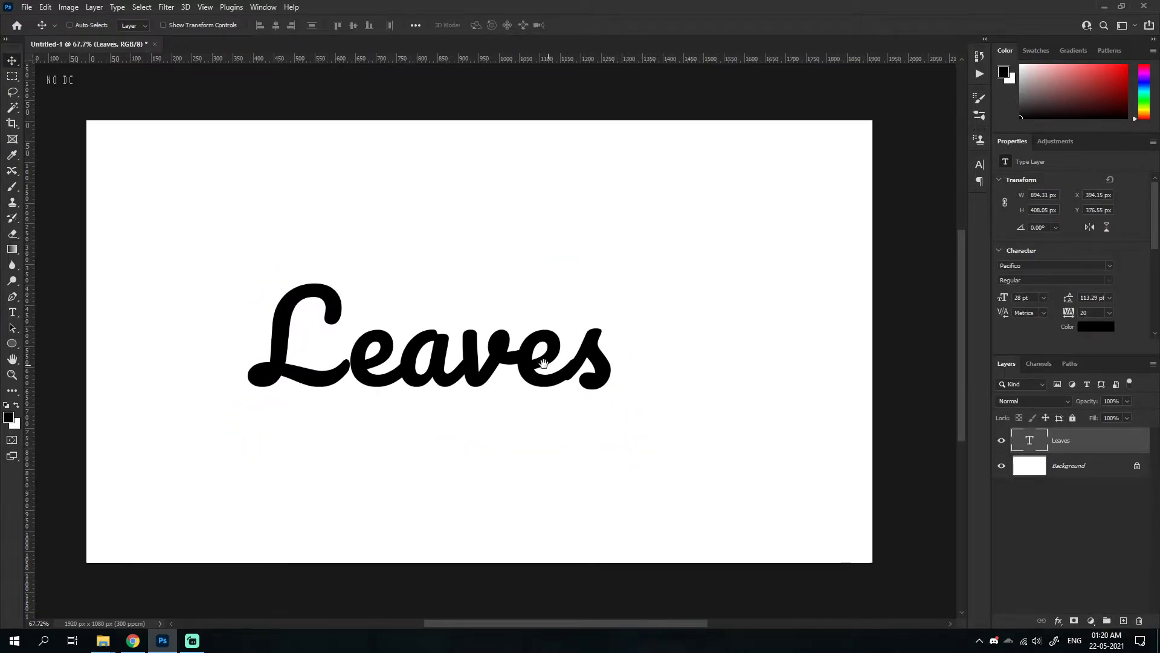
# - Center the Leaves text horizontally and vertically on the canvas and add a second text line reading "line 2"
pyautogui.click(276, 25)
pyautogui.click(353, 25)
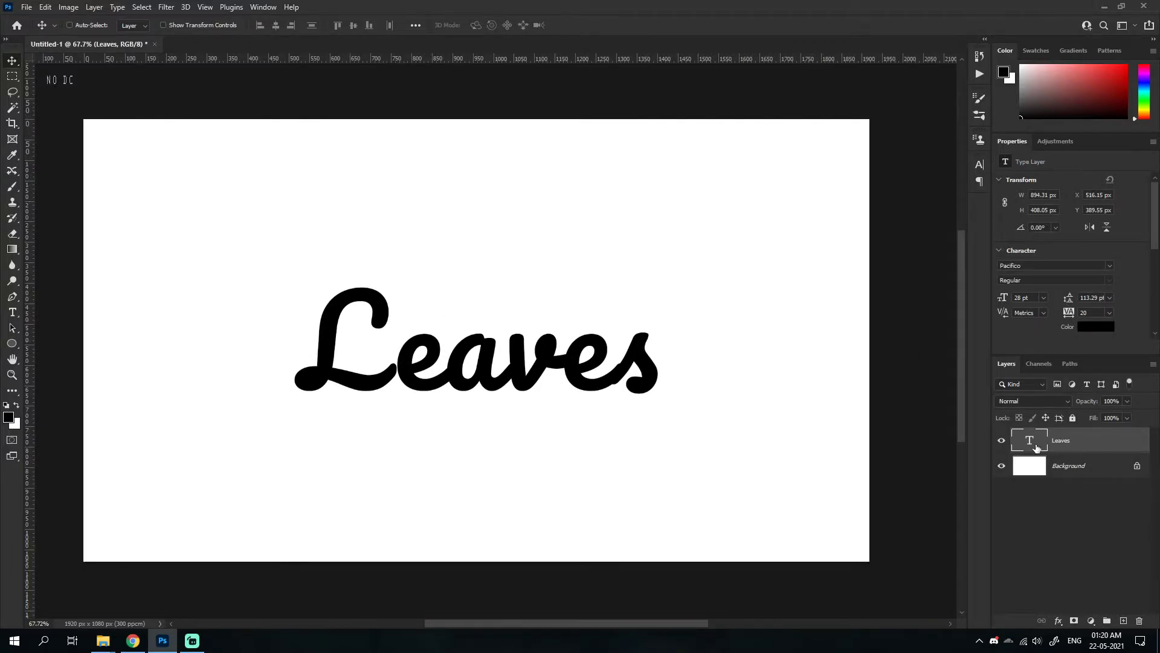
pyautogui.press('Return')
pyautogui.press('Right')
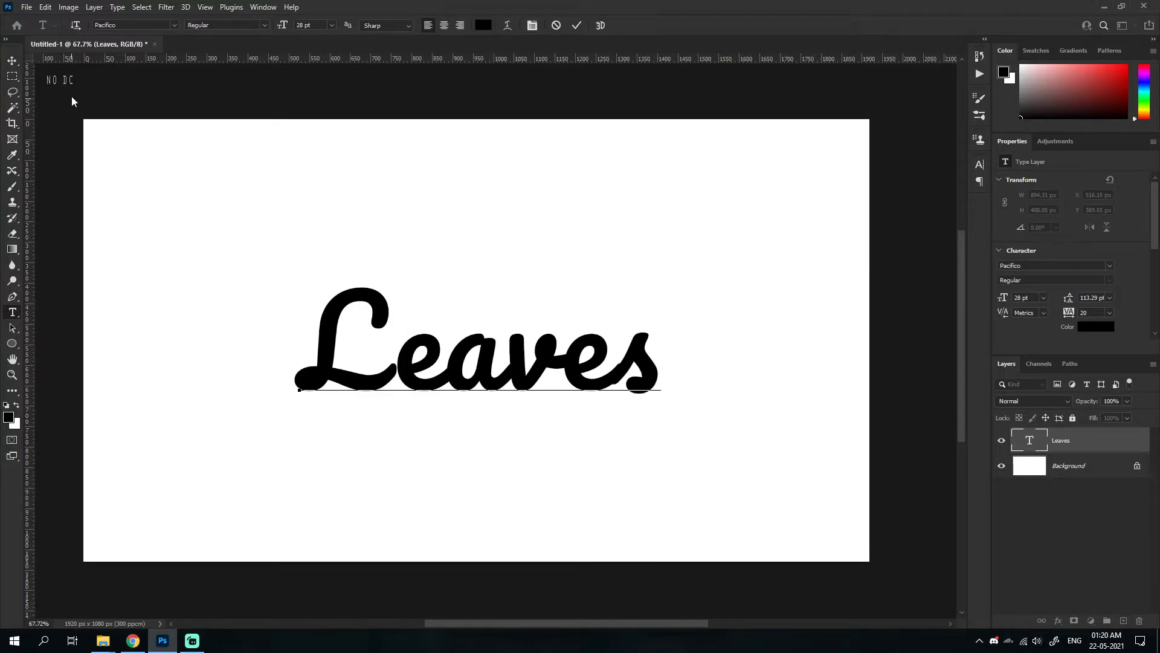
pyautogui.click(20, 62)
# - Move the two-line text upward and scale it down with Free Transform to about 23.18 pt
pyautogui.moveTo(406, 351); pyautogui.dragTo(442, 172)
pyautogui.hotkey('ctrl', 't')
pyautogui.scroll(-1, 635, 407)
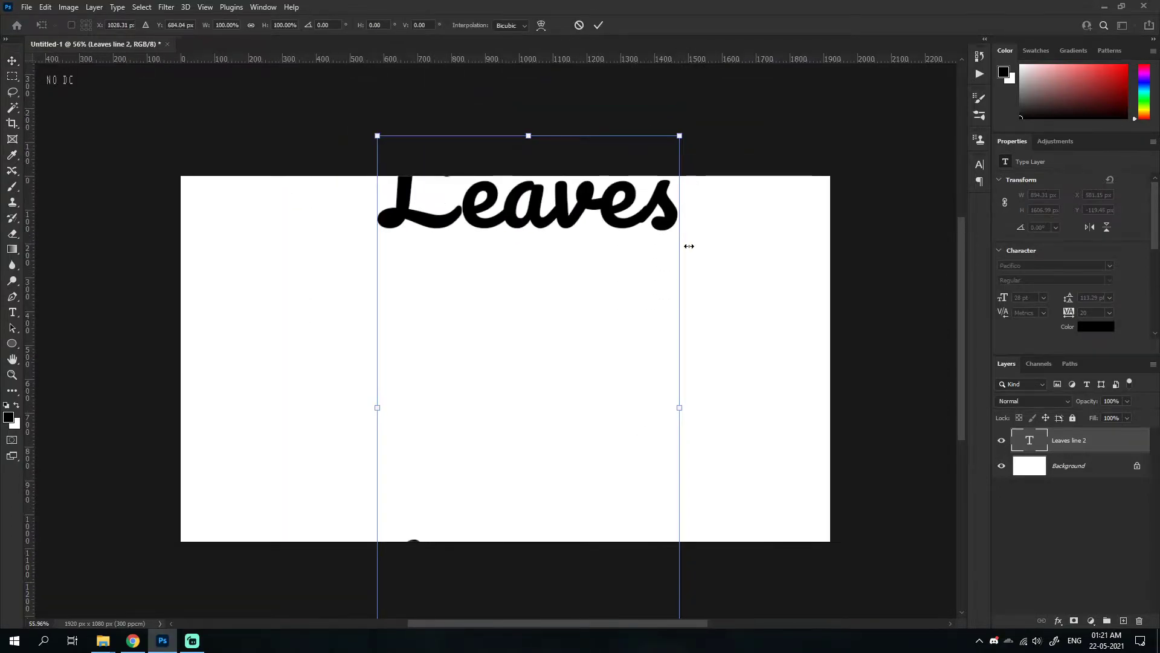
pyautogui.moveTo(679, 136); pyautogui.dragTo(629, 229)
pyautogui.moveTo(565, 378); pyautogui.dragTo(544, 354)
pyautogui.press('Return')
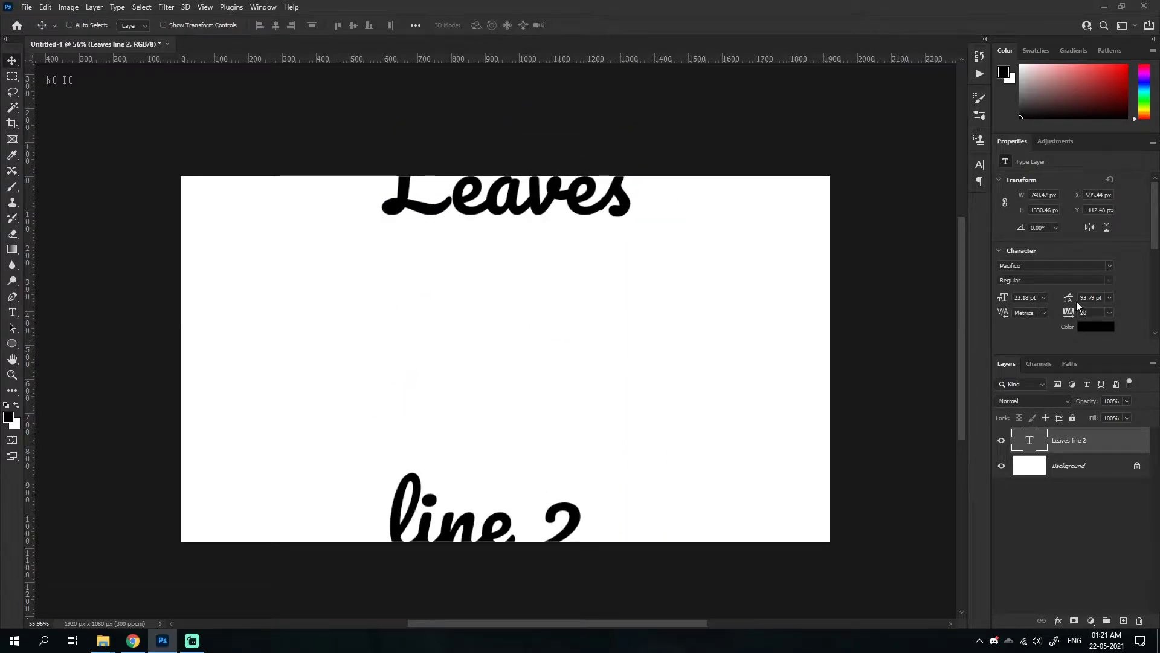
# - Try Auto leading on the two-line text and undo the preceding move and scaling
pyautogui.click(1109, 298)
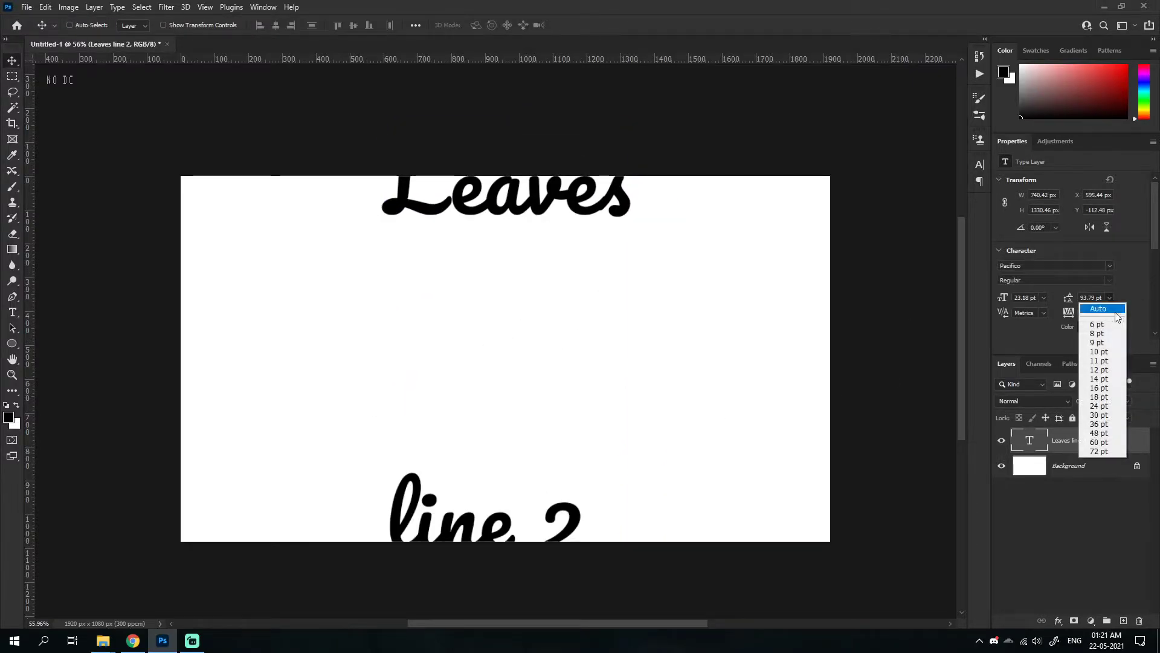
pyautogui.click(1101, 310)
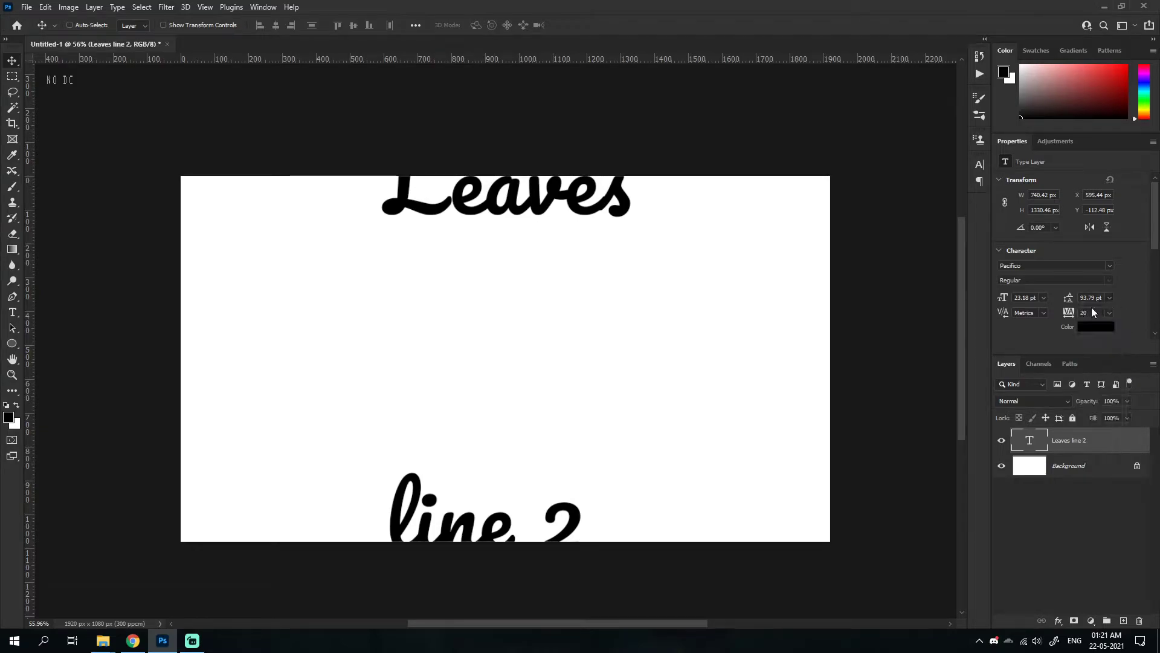
pyautogui.scroll(1, 521, 377)
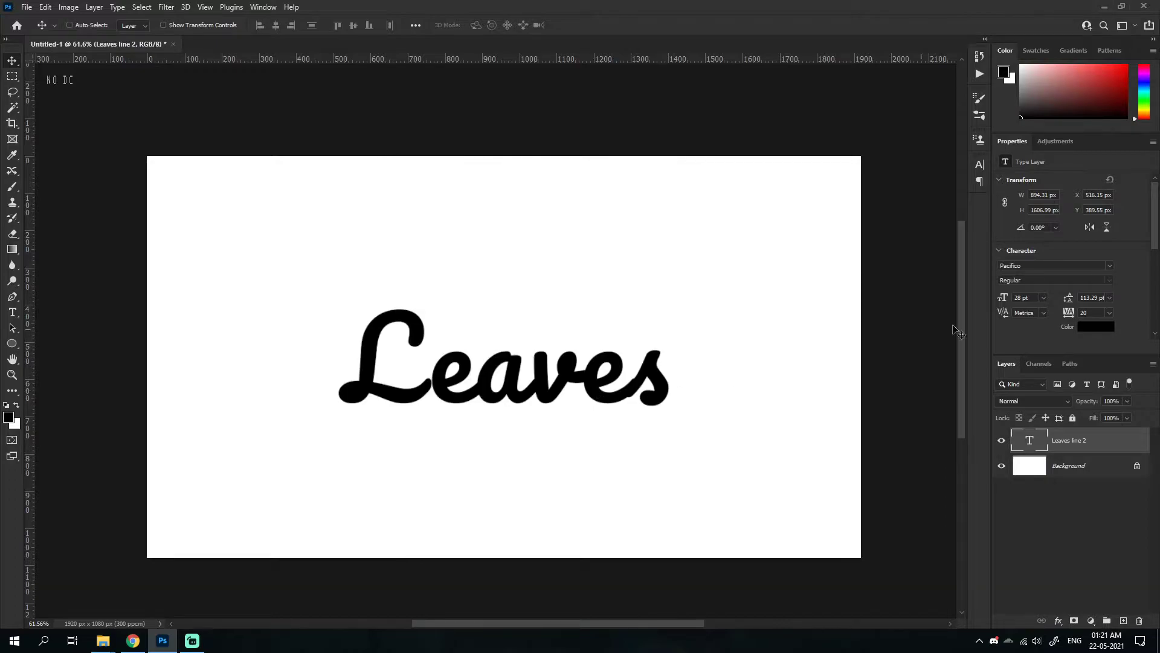
# - Set the leading of the two-line text to 30 pt and move the text toward the upper part of the canvas
pyautogui.moveTo(1068, 299); pyautogui.dragTo(1008, 310)
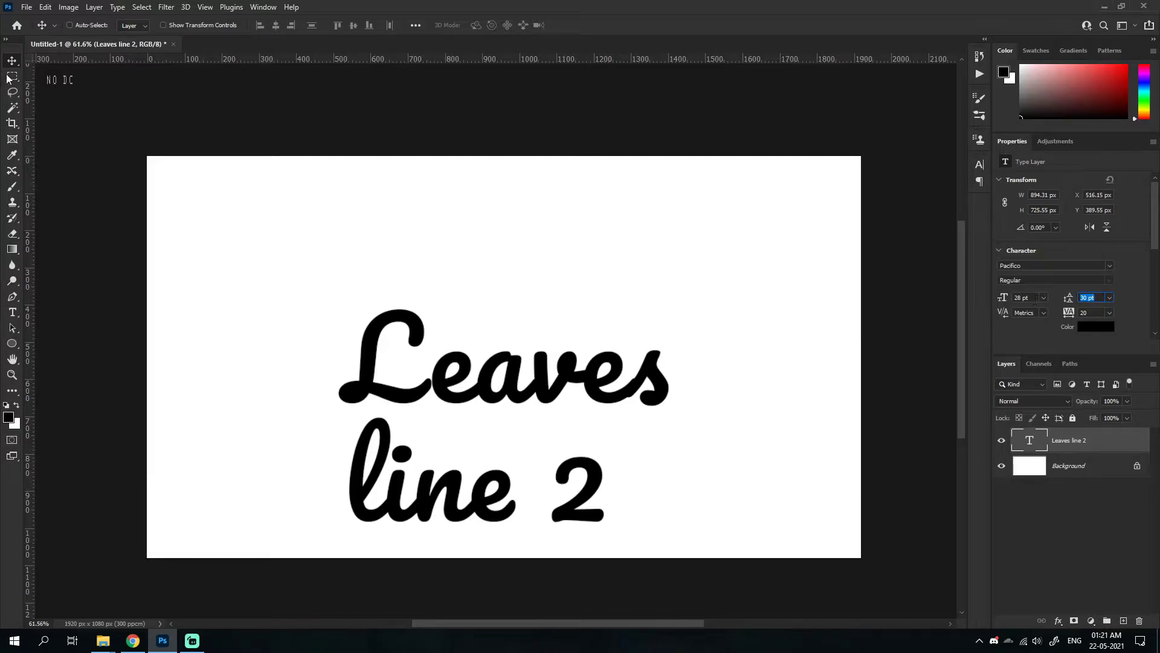
pyautogui.moveTo(571, 357); pyautogui.dragTo(556, 269)
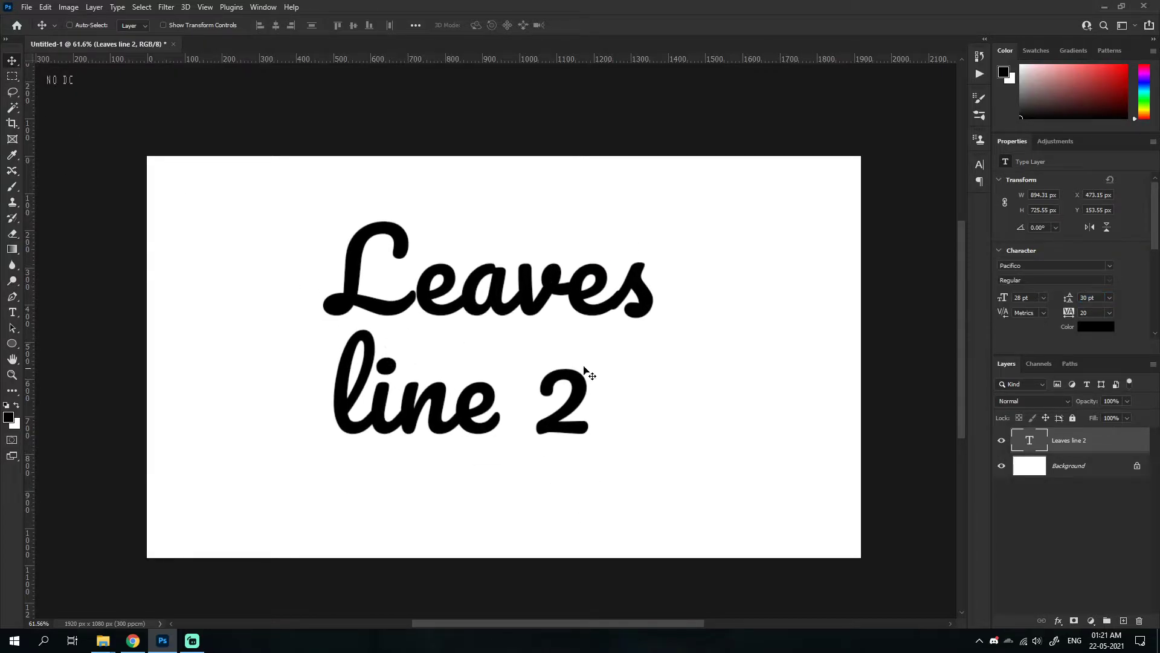
# - Add a third text line reading "line 3" below "line 2"
pyautogui.doubleClick(1029, 439)
pyautogui.click(593, 393)
pyautogui.press('Return')
pyautogui.write('line 3')
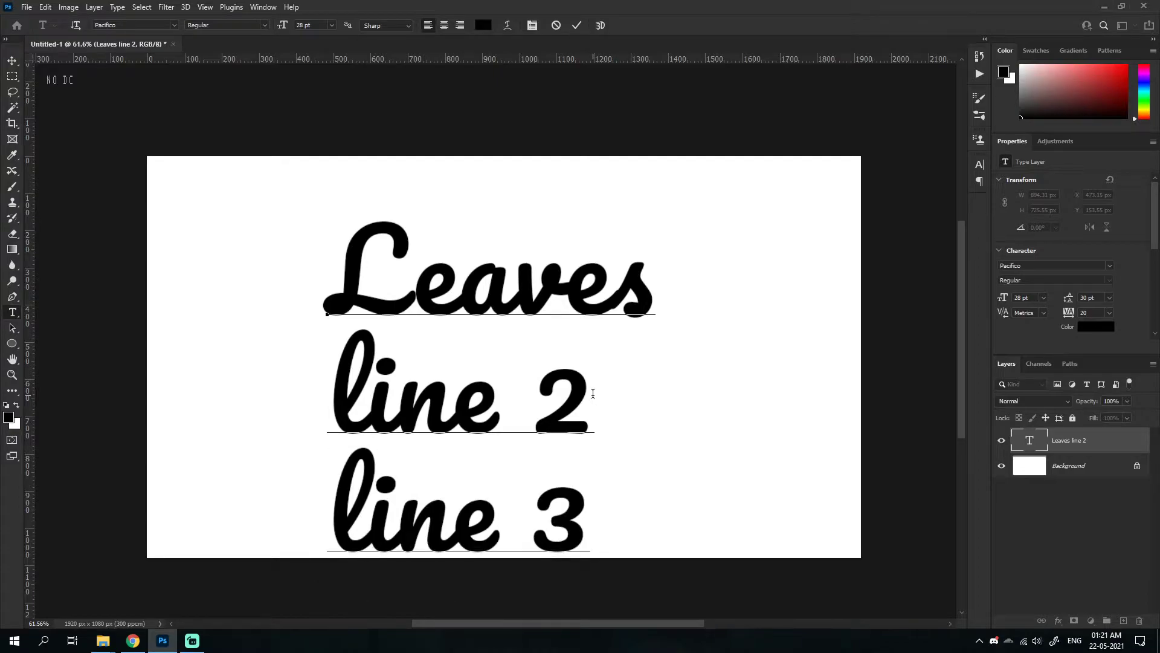
# - Delete the "line 2" and "line 3" text and move the Leaves text down to about X 492, Y 294 px
pyautogui.moveTo(563, 506); pyautogui.dragTo(342, 384)
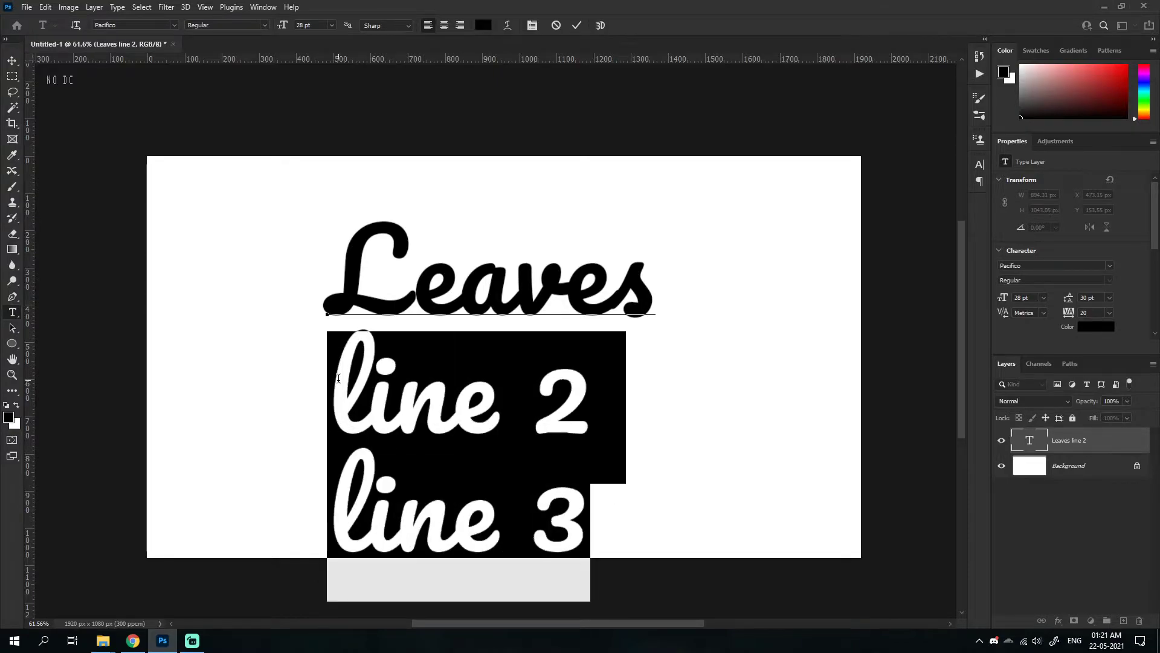
pyautogui.press('BackSpace')
pyautogui.click(12, 60)
pyautogui.moveTo(409, 266); pyautogui.dragTo(416, 318)
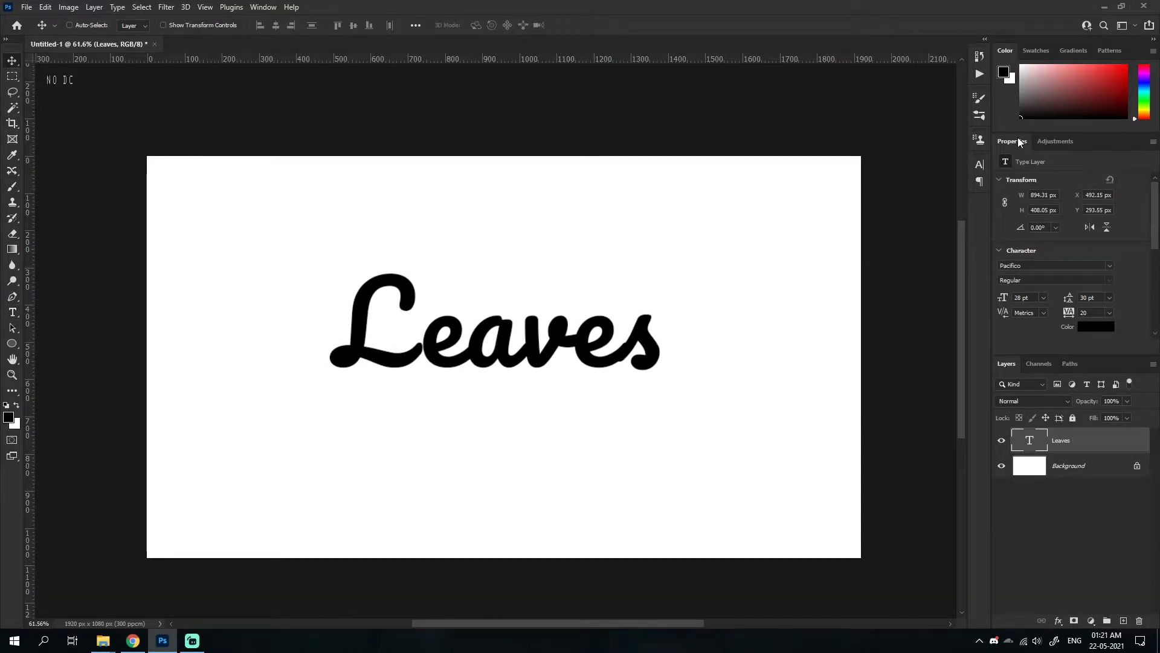
# - Try different kerning amounts on the Leaves text and set its kerning to 0
pyautogui.click(263, 7)
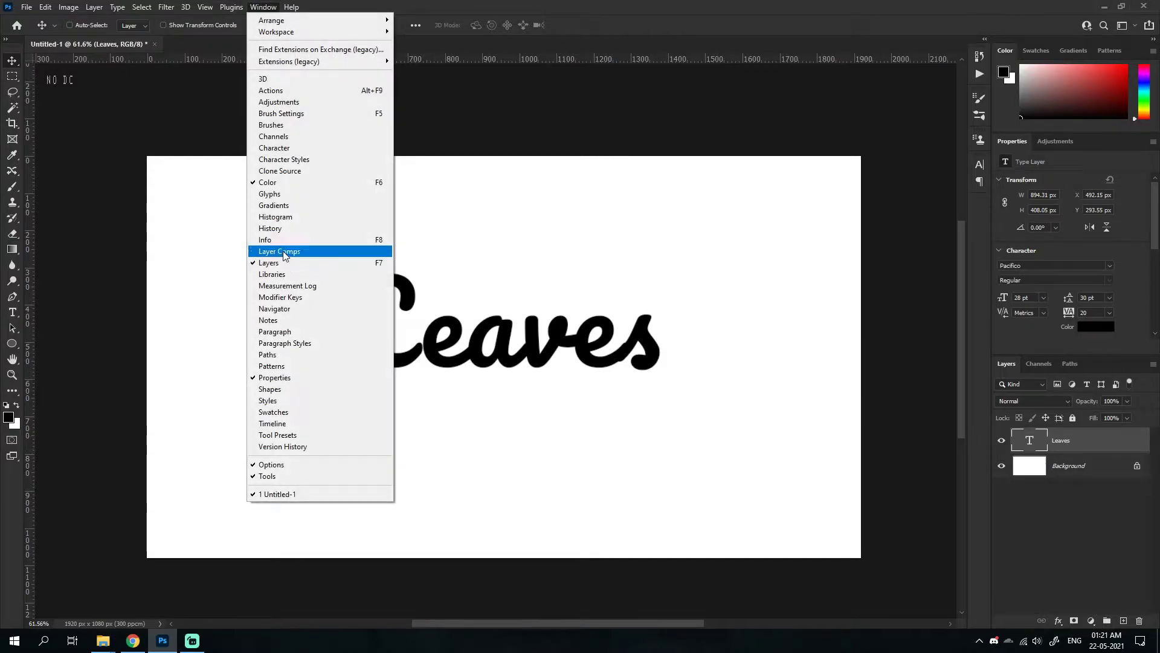
pyautogui.click(1153, 202)
pyautogui.moveTo(1153, 203); pyautogui.dragTo(1157, 238)
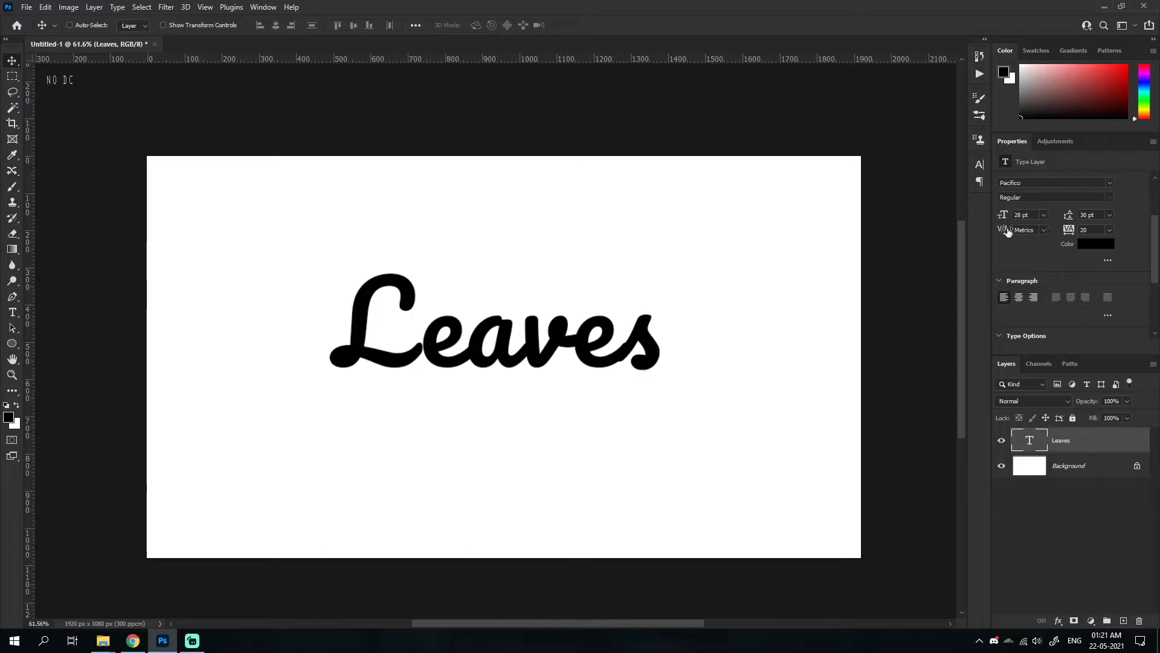
pyautogui.click(1044, 230)
pyautogui.click(1044, 230)
pyautogui.doubleClick(1044, 230)
pyautogui.moveTo(1003, 230); pyautogui.dragTo(998, 235)
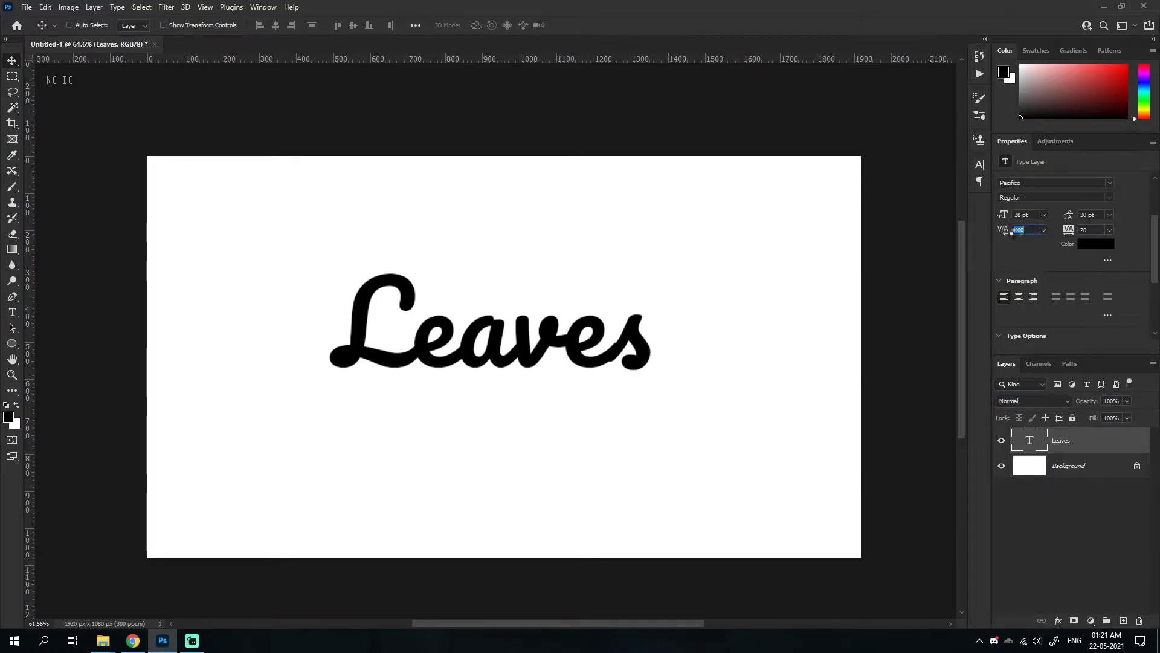
pyautogui.press('Return')
pyautogui.click(1042, 230)
pyautogui.click(1044, 230)
pyautogui.click(1001, 231)
# - Try wider tracking on the Leaves text and set its tracking to 0
pyautogui.click(1110, 231)
pyautogui.click(1109, 230)
pyautogui.moveTo(1070, 228)
pyautogui.mouseDown()
pyautogui.moveTo(1055, 231)
pyautogui.moveTo(1079, 231)
pyautogui.mouseUp()
pyautogui.press('Tab')
pyautogui.write('240')
pyautogui.press('Return')
pyautogui.hotkey('ctrl', 'alt', 'q')
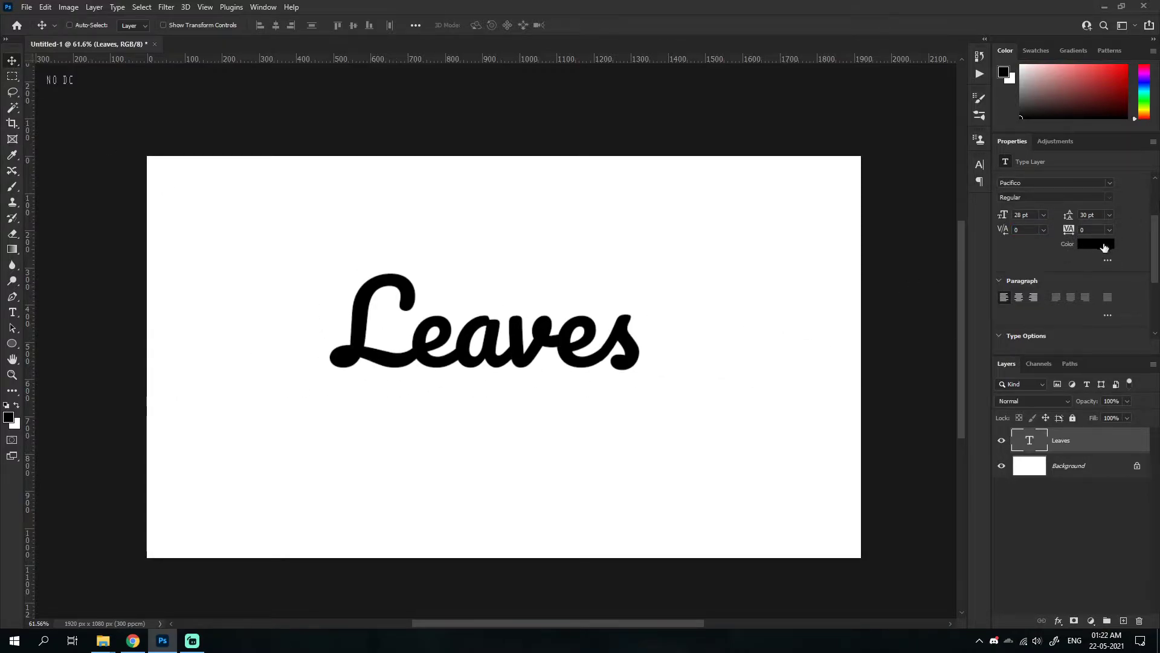
# - Try the red text color #ff1616 on the Leaves text and undo the color change
pyautogui.click(1105, 247)
pyautogui.write('ff1616')
pyautogui.press('Return')
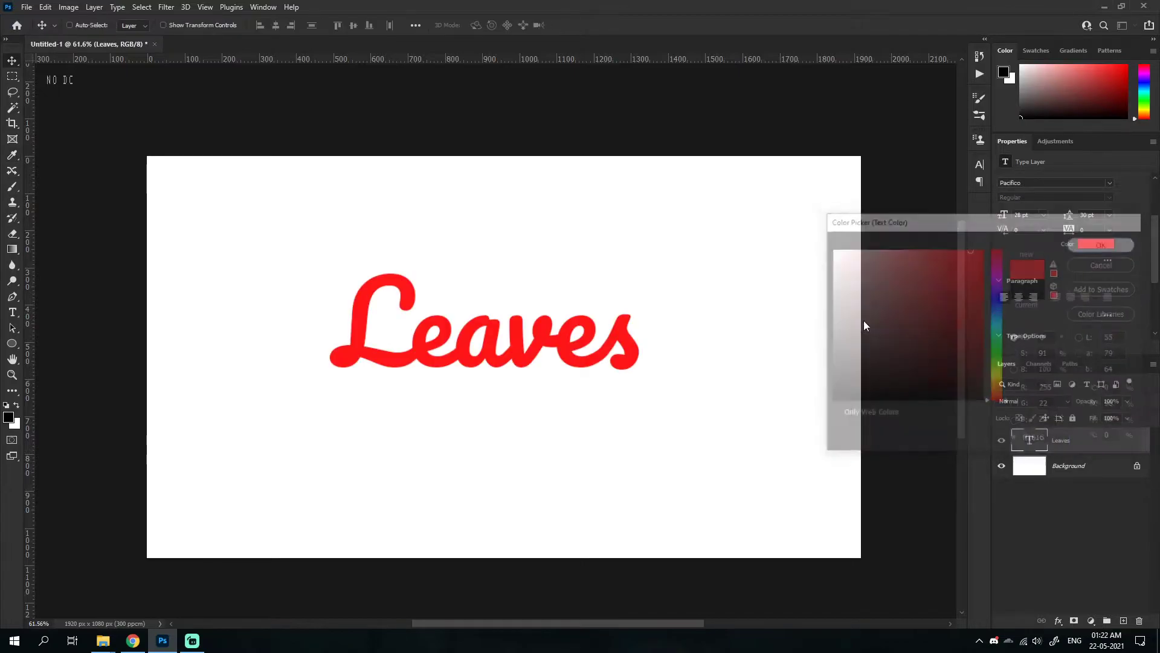
pyautogui.hotkey('ctrl', 'z')
# - Change the foreground color to a light red
pyautogui.click(8, 417)
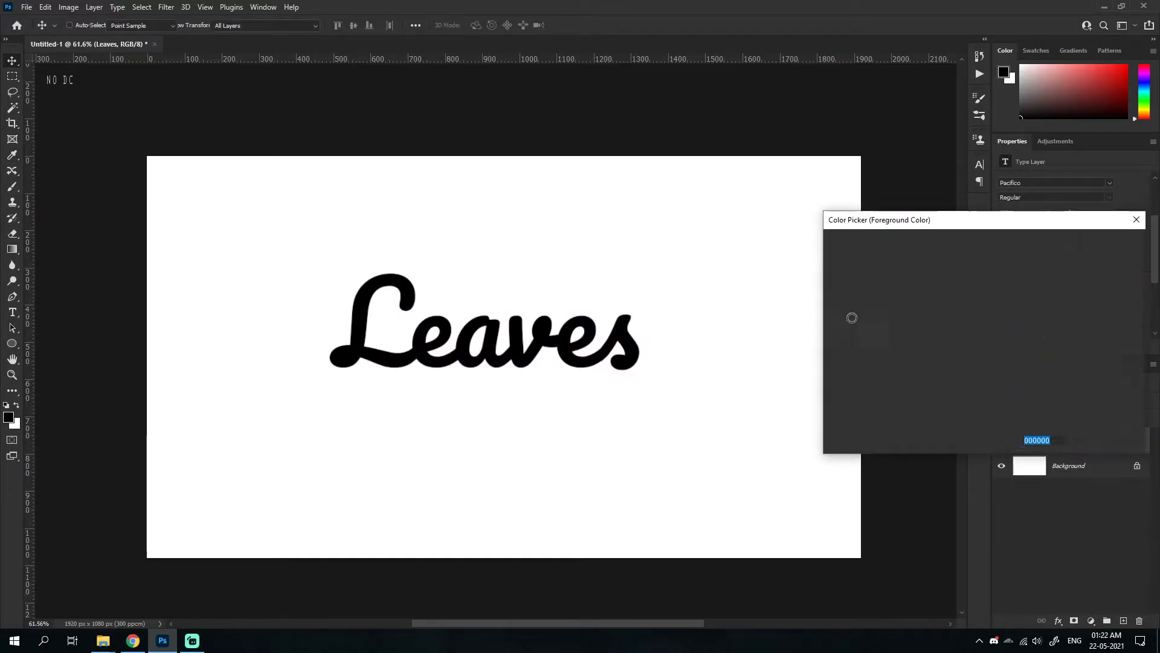
pyautogui.click(914, 246)
pyautogui.click(1096, 245)
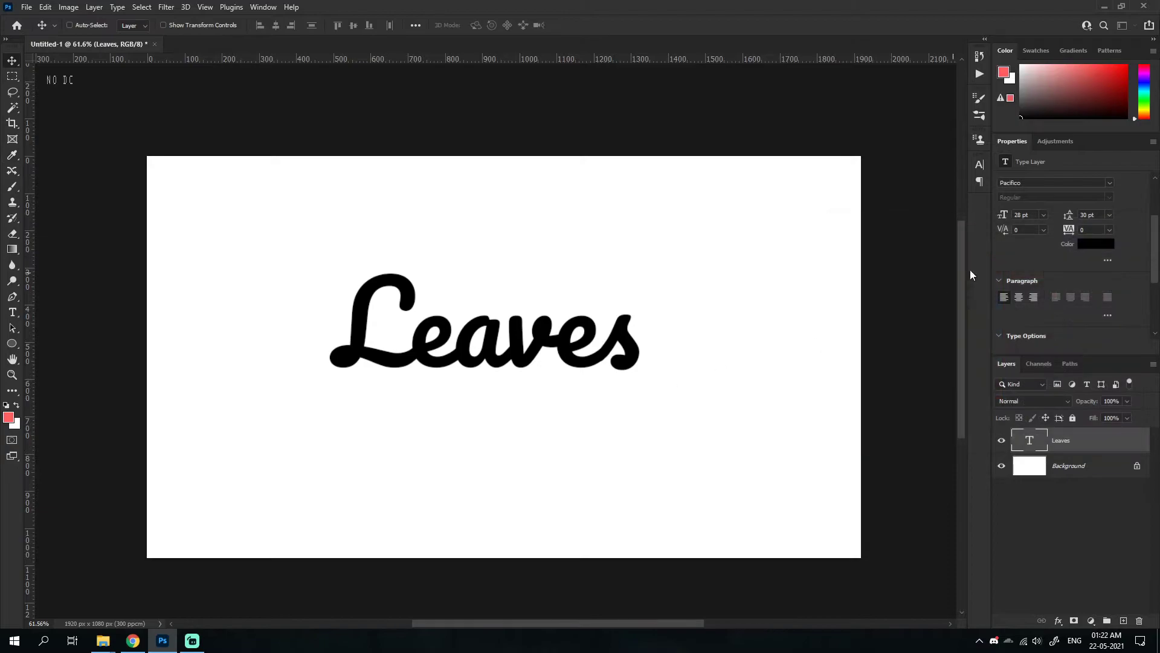
pyautogui.click(1091, 244)
pyautogui.moveTo(958, 290); pyautogui.dragTo(967, 266)
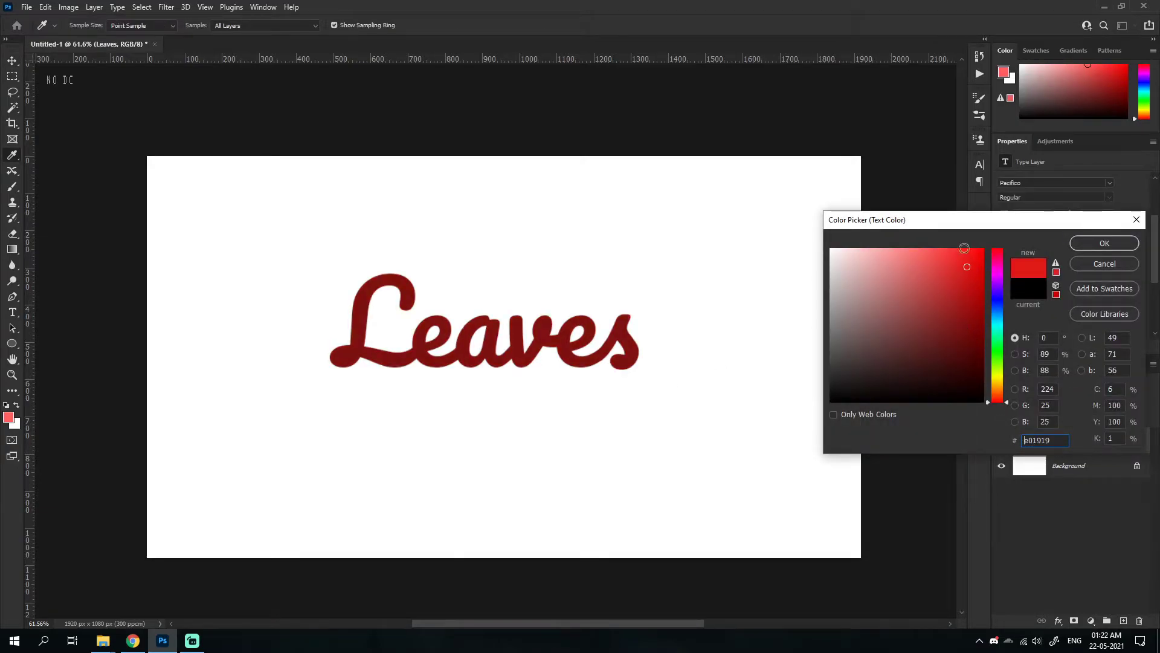
pyautogui.click(1087, 267)
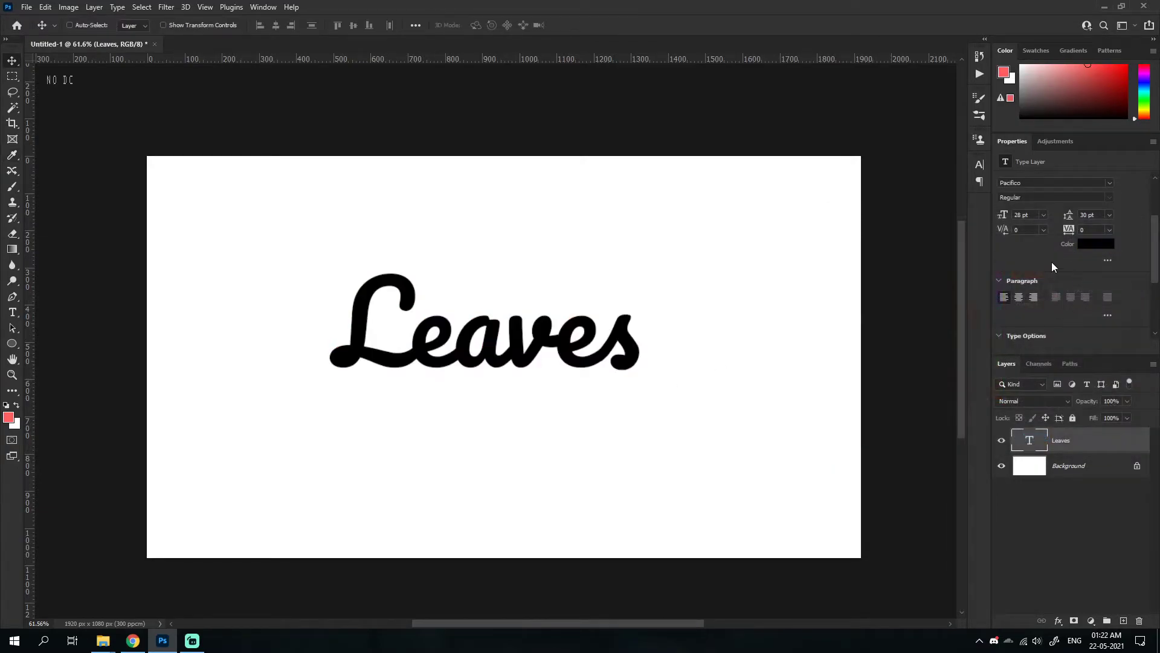
# - Try center and right paragraph alignment on the Leaves text and restore left alignment
pyautogui.click(1019, 298)
pyautogui.click(1033, 297)
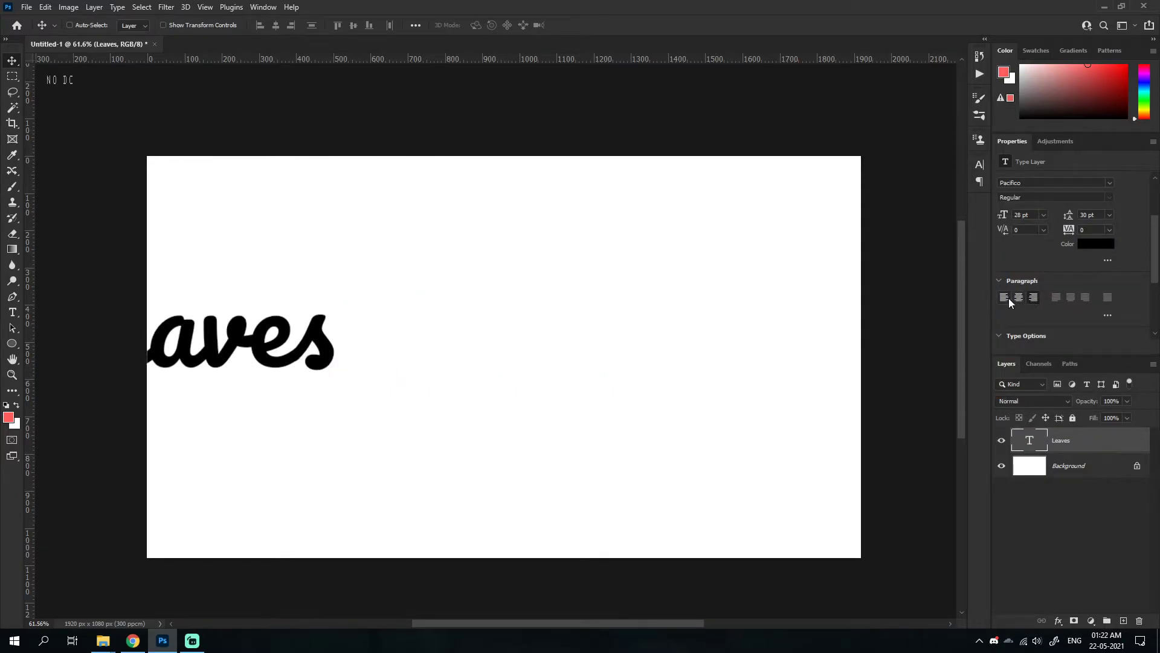
pyautogui.click(1019, 297)
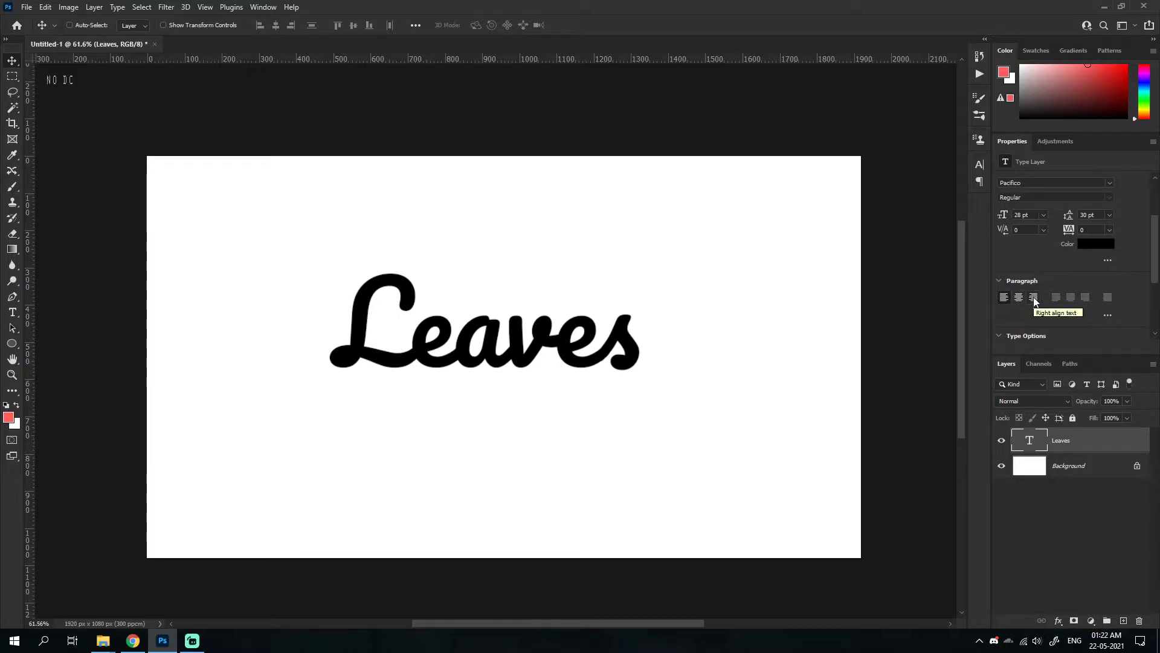
pyautogui.click(1031, 299)
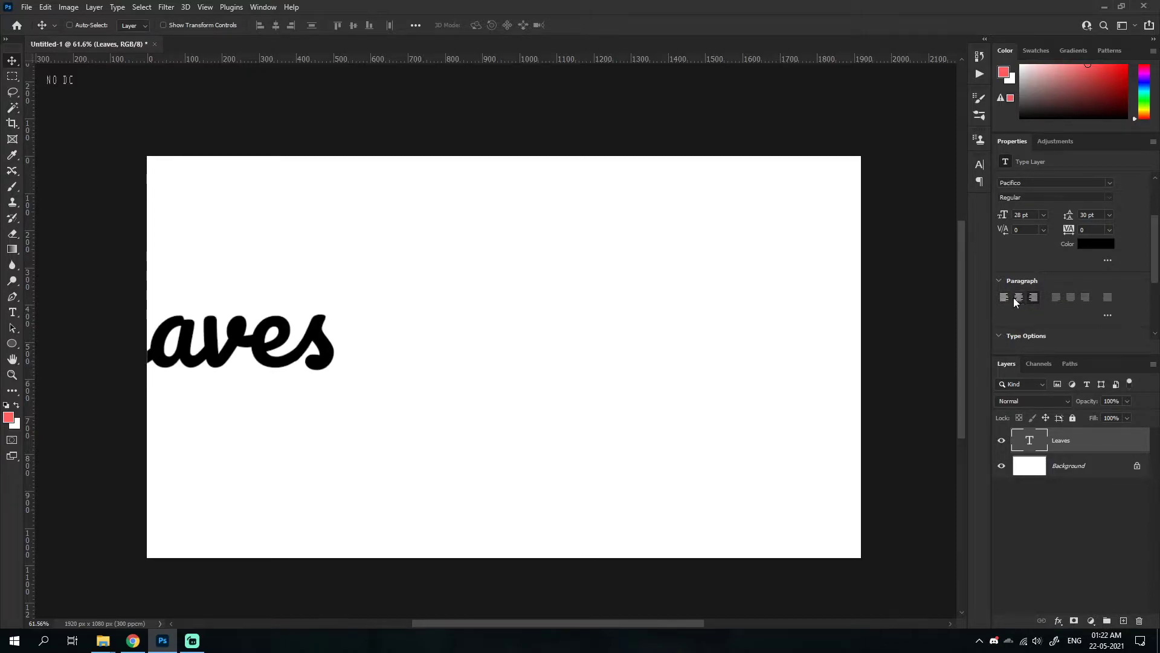
pyautogui.click(1015, 297)
pyautogui.click(1003, 298)
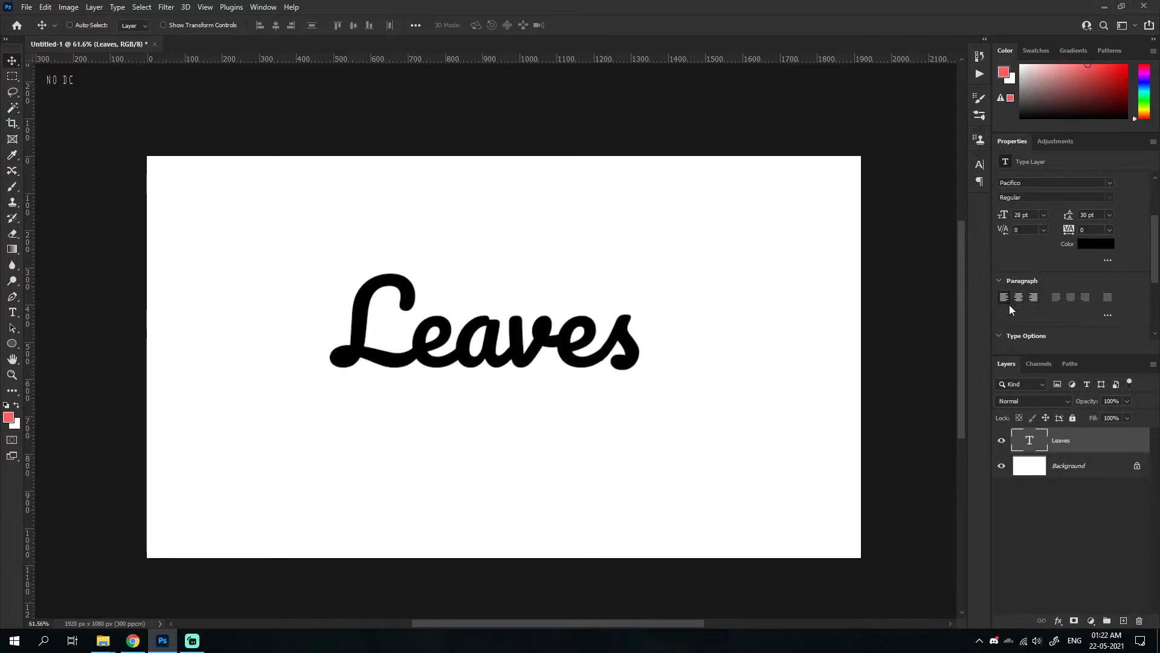
# - Turn on All Caps for the Leaves text
pyautogui.click(1054, 330)
pyautogui.scroll(-2, 1051, 311)
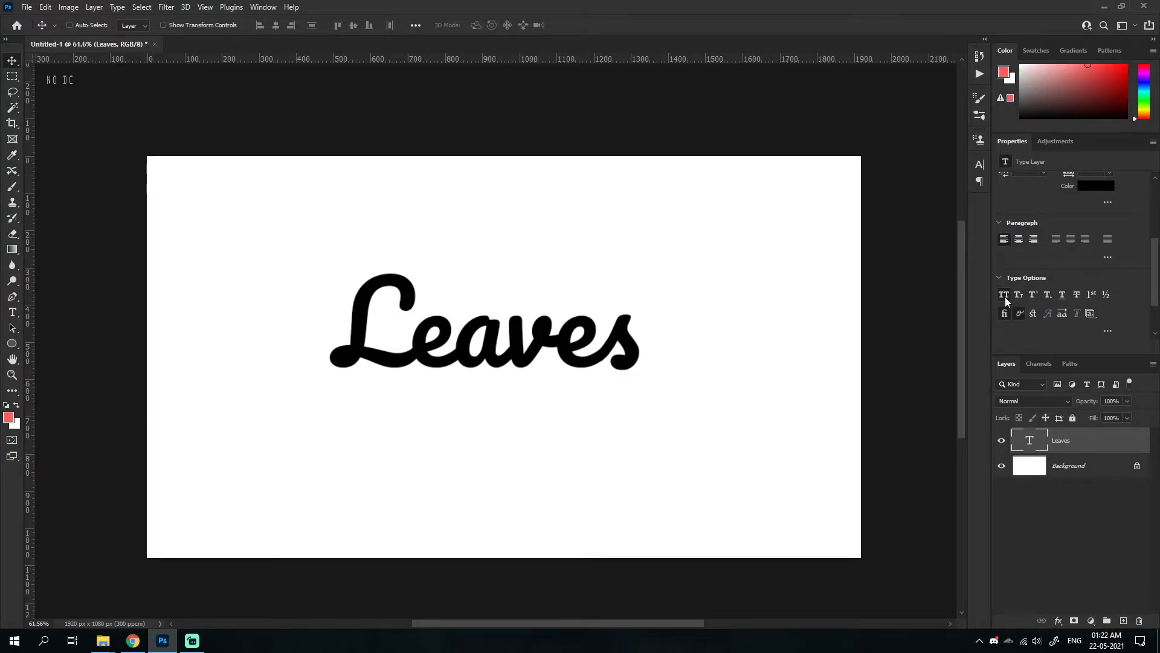
pyautogui.click(1004, 295)
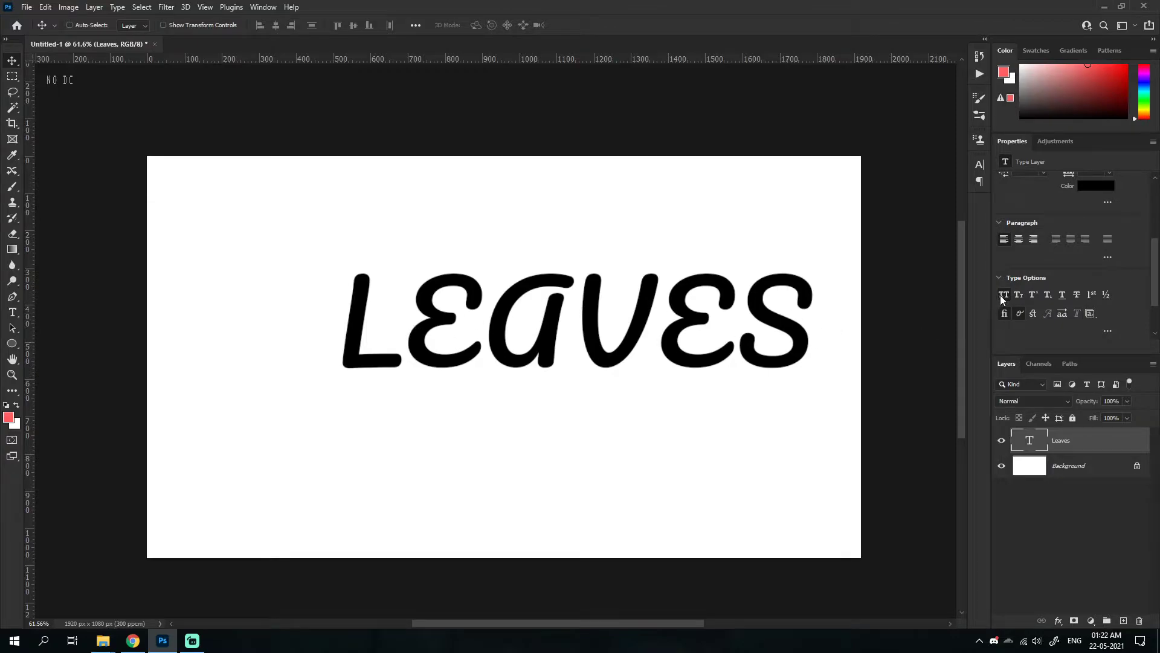
# - Turn off All Caps on the Leaves text and extend the text to read "Leaves lines"
pyautogui.click(1016, 299)
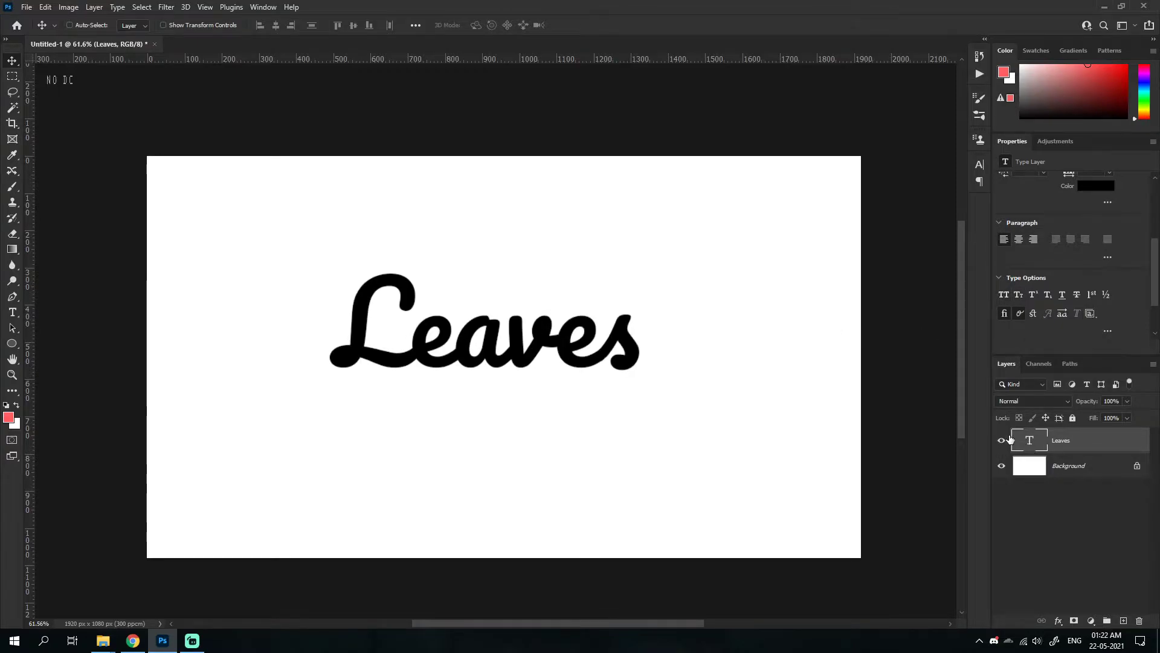
pyautogui.doubleClick(638, 332)
pyautogui.click(663, 338)
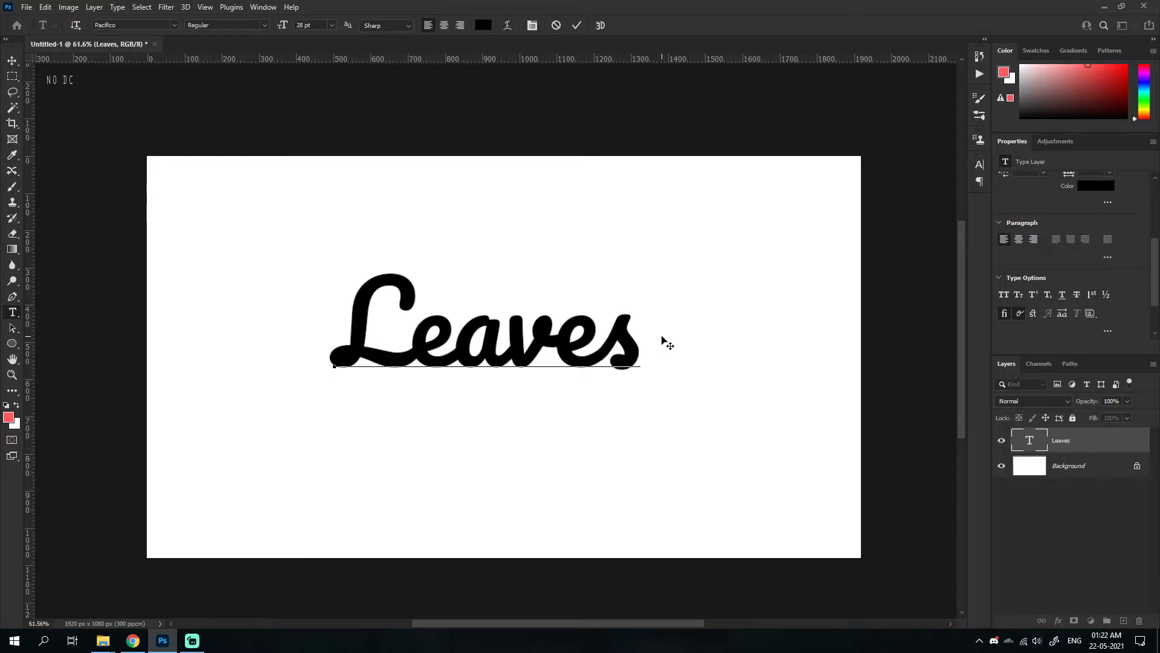
pyautogui.write('lines')
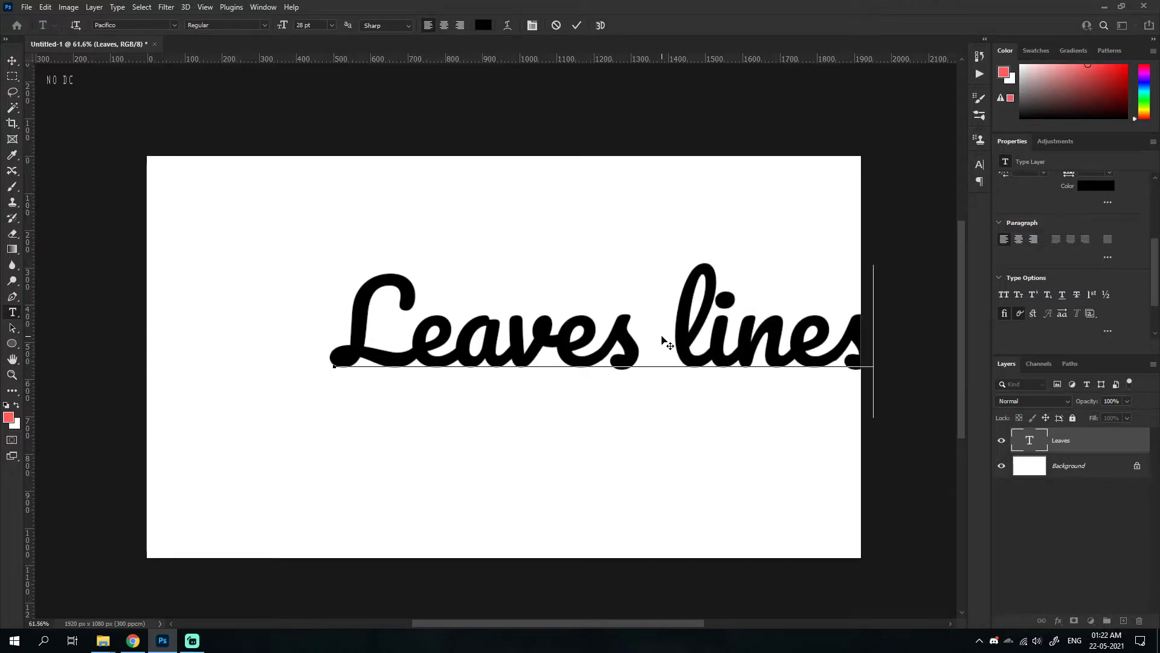
# - Commit the text edit and shift the Leaves lines text leftward so it fits entirely on the canvas
pyautogui.click(12, 76)
pyautogui.moveTo(496, 336)
pyautogui.mouseDown()
pyautogui.moveTo(492, 326)
pyautogui.moveTo(538, 339)
pyautogui.mouseUp()
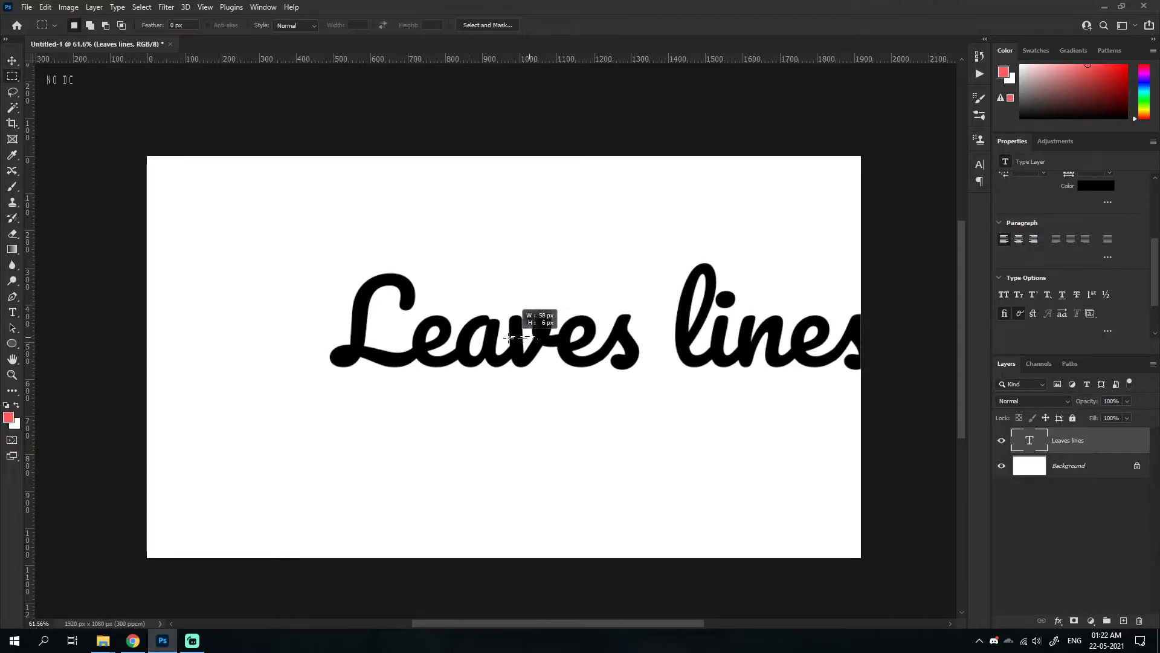
pyautogui.hotkey('ctrl', 'd')
pyautogui.click(12, 61)
pyautogui.moveTo(664, 370); pyautogui.dragTo(577, 371)
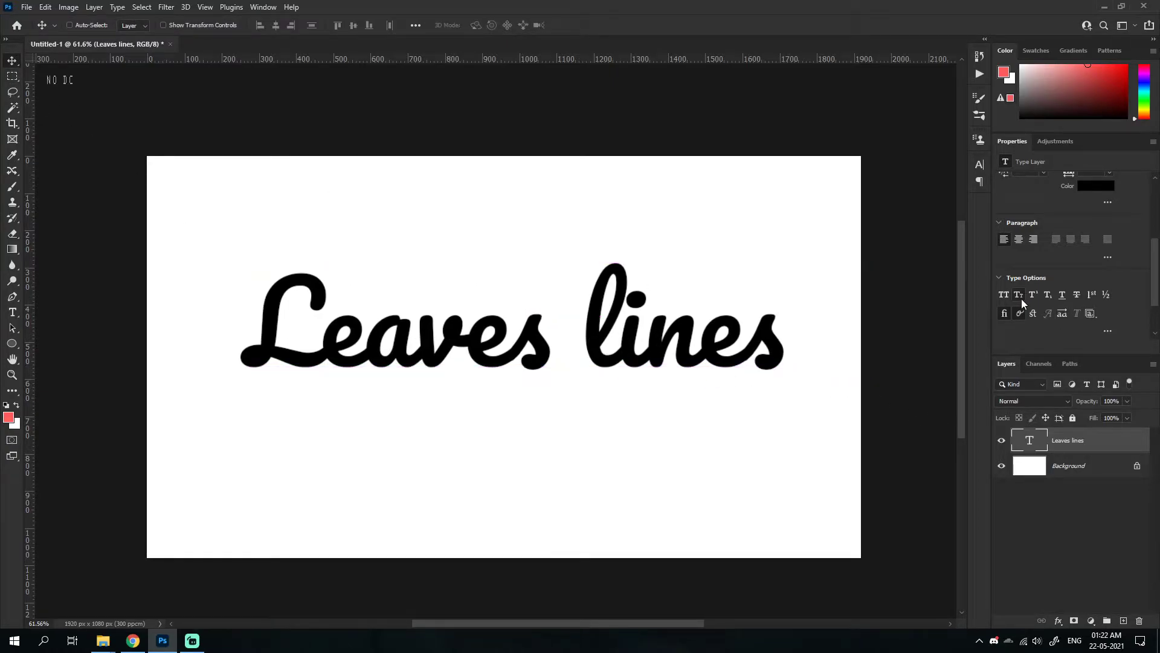
# - Try Small Caps on the Pacifico Leaves lines text and turn it off again
pyautogui.hotkey('ctrl', 'shift', 'h')
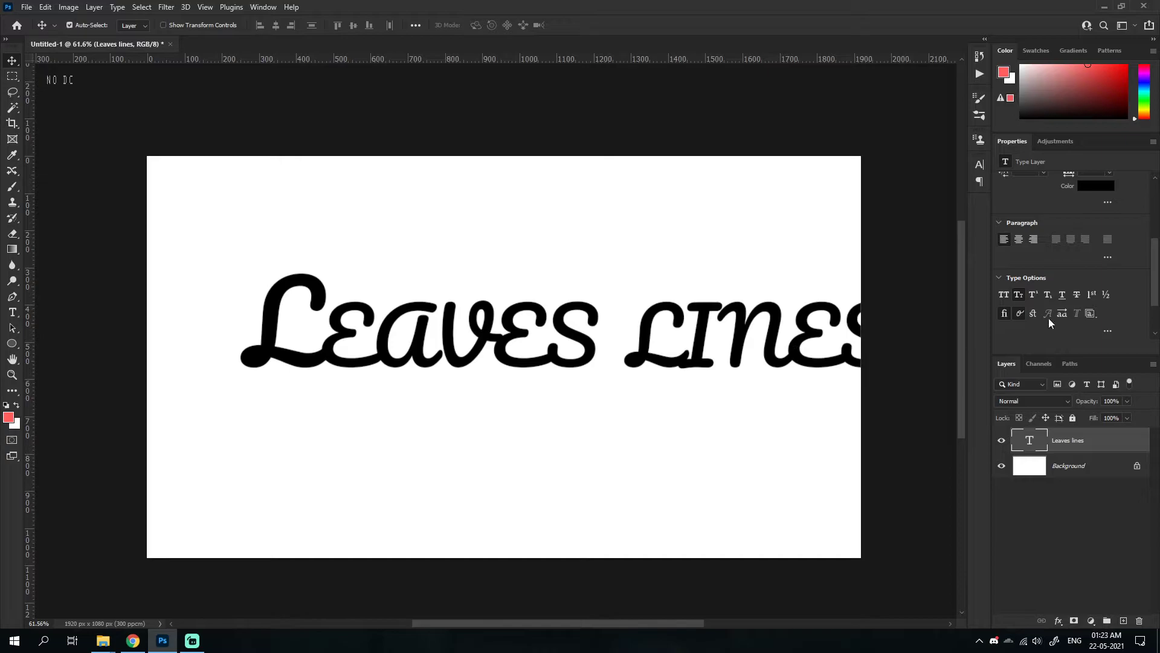
pyautogui.click(1024, 297)
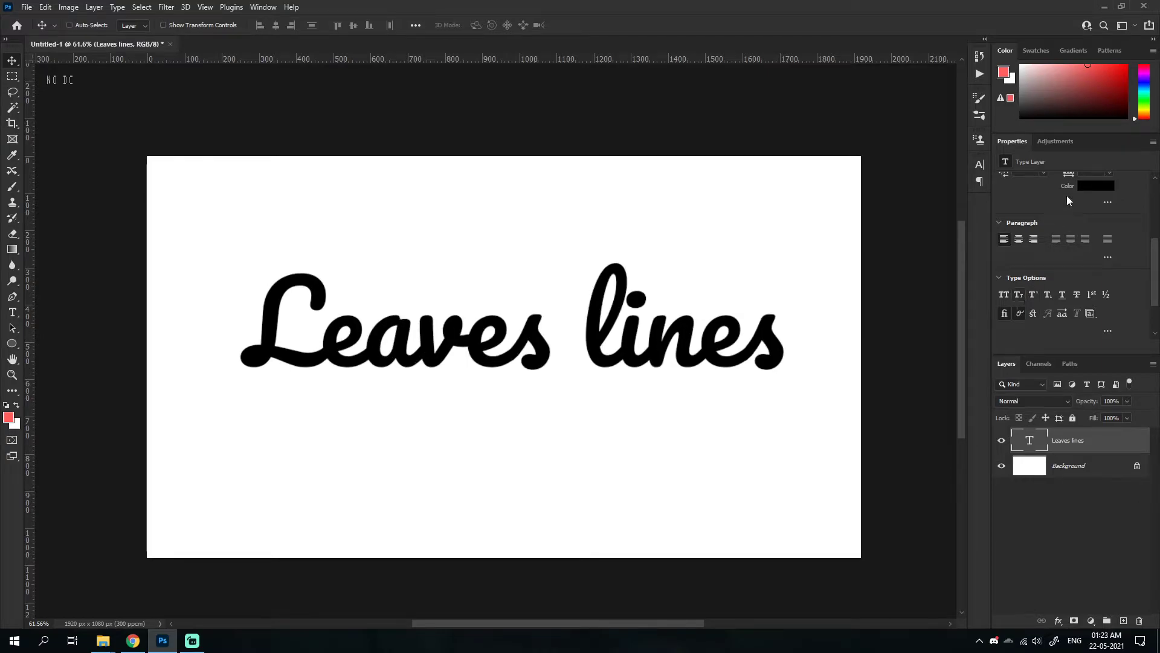
# - Change the Leaves lines font to Poppins Medium and shift the text leftward to fit on the canvas
pyautogui.scroll(3, 1081, 290)
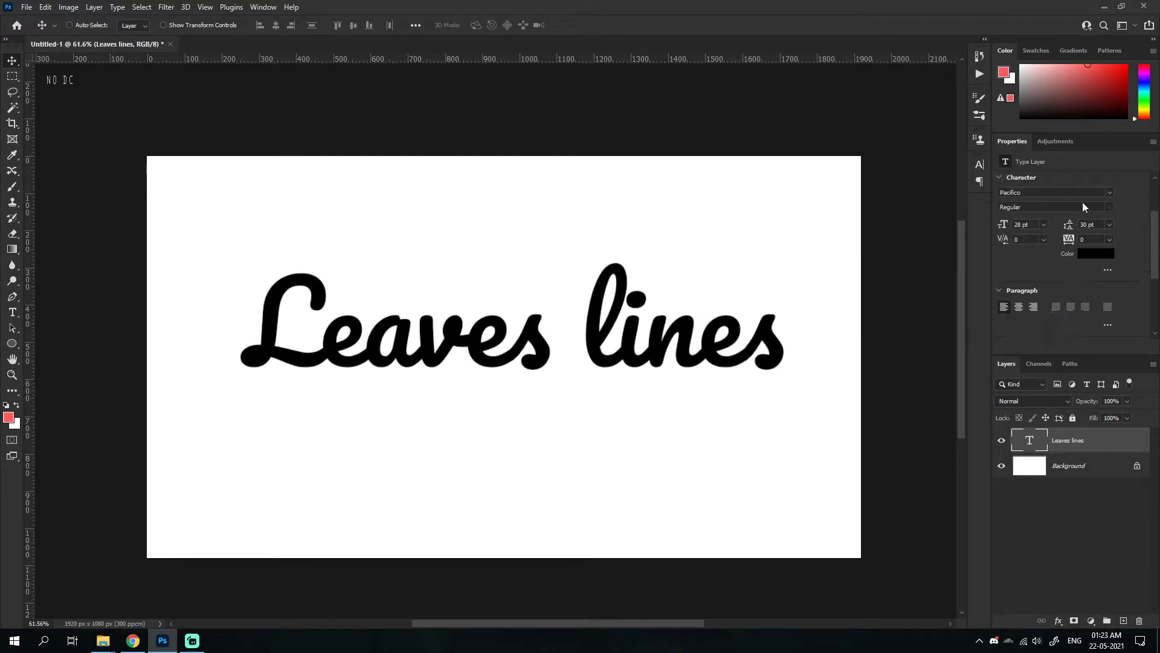
pyautogui.write('popp')
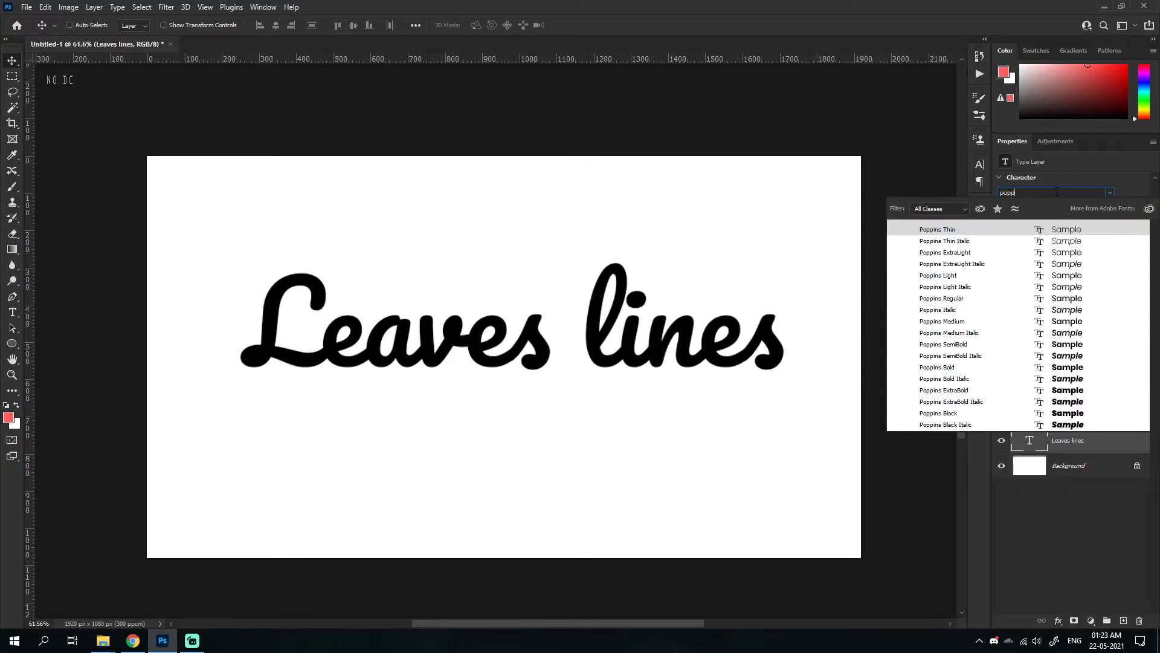
pyautogui.click(945, 321)
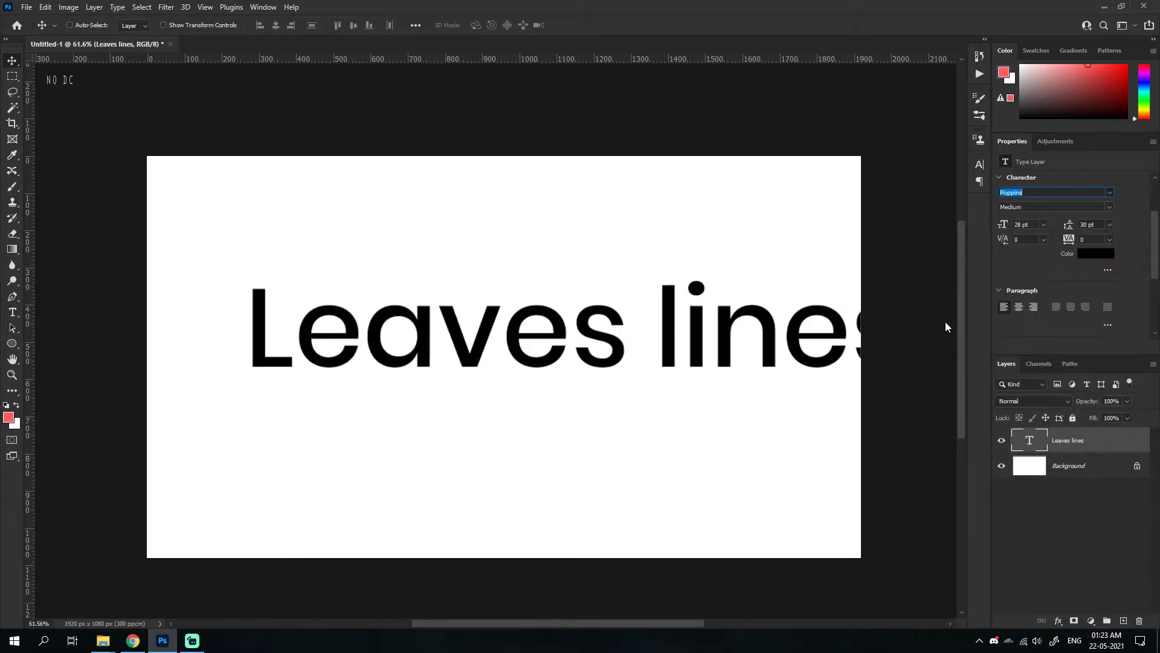
pyautogui.moveTo(448, 324); pyautogui.dragTo(377, 324)
# - Compare All Caps, Small Caps and regular case on the Poppins text, leaving Small Caps on
pyautogui.scroll(-3, 1073, 328)
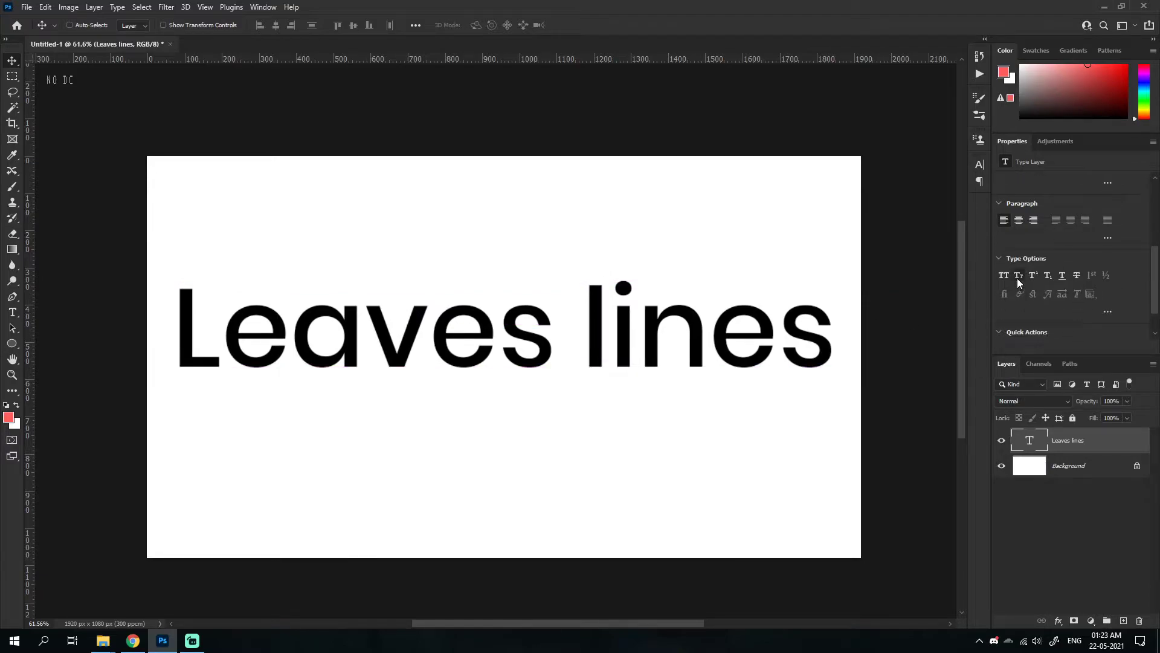
pyautogui.click(1017, 276)
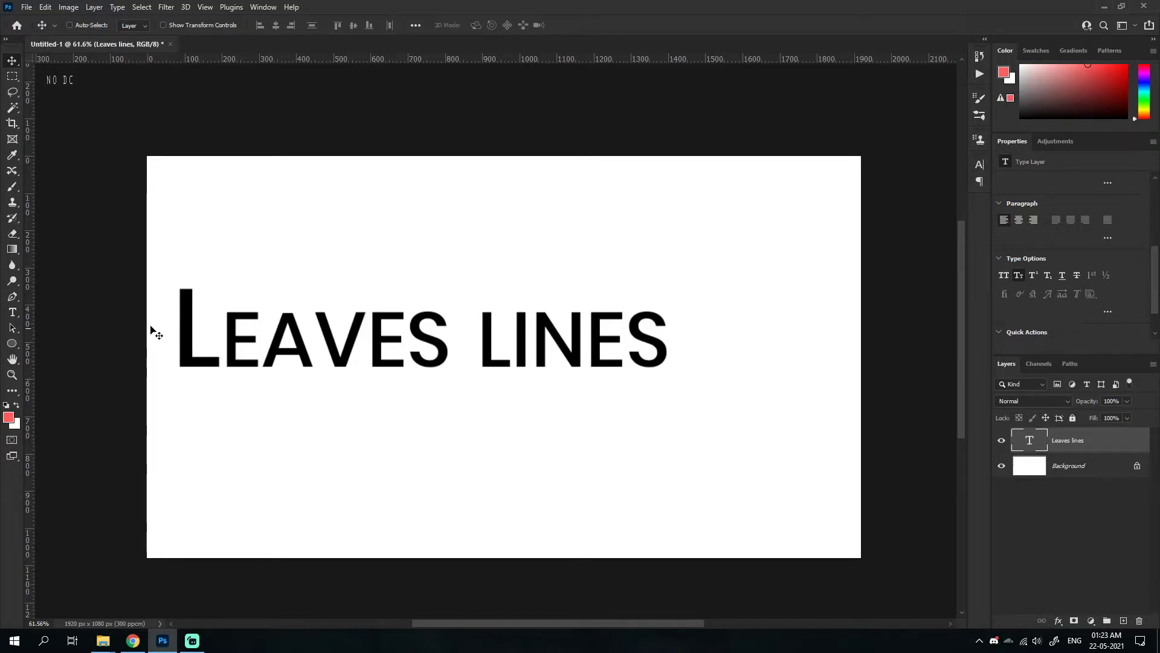
pyautogui.click(1004, 273)
pyautogui.click(1017, 274)
pyautogui.click(1017, 276)
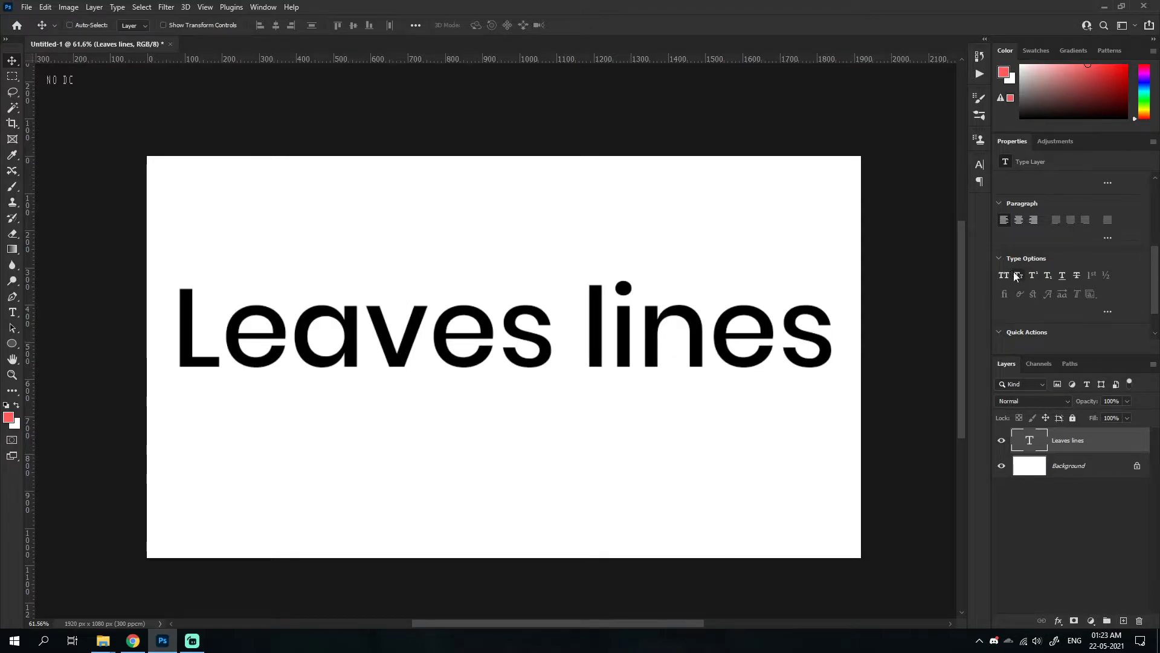
pyautogui.hotkey('ctrl', 'z')
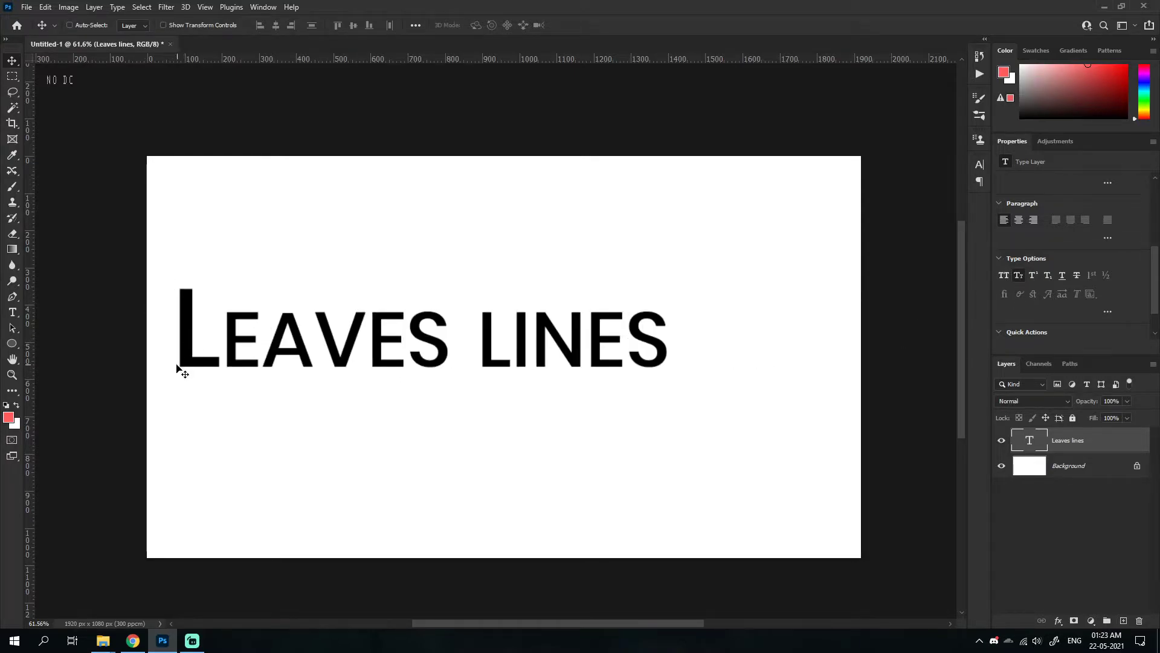
# - Add a second line reading "Second Lines" below Leaves lines in the same text layer
pyautogui.doubleClick(653, 341)
pyautogui.click(654, 340)
pyautogui.press('Return')
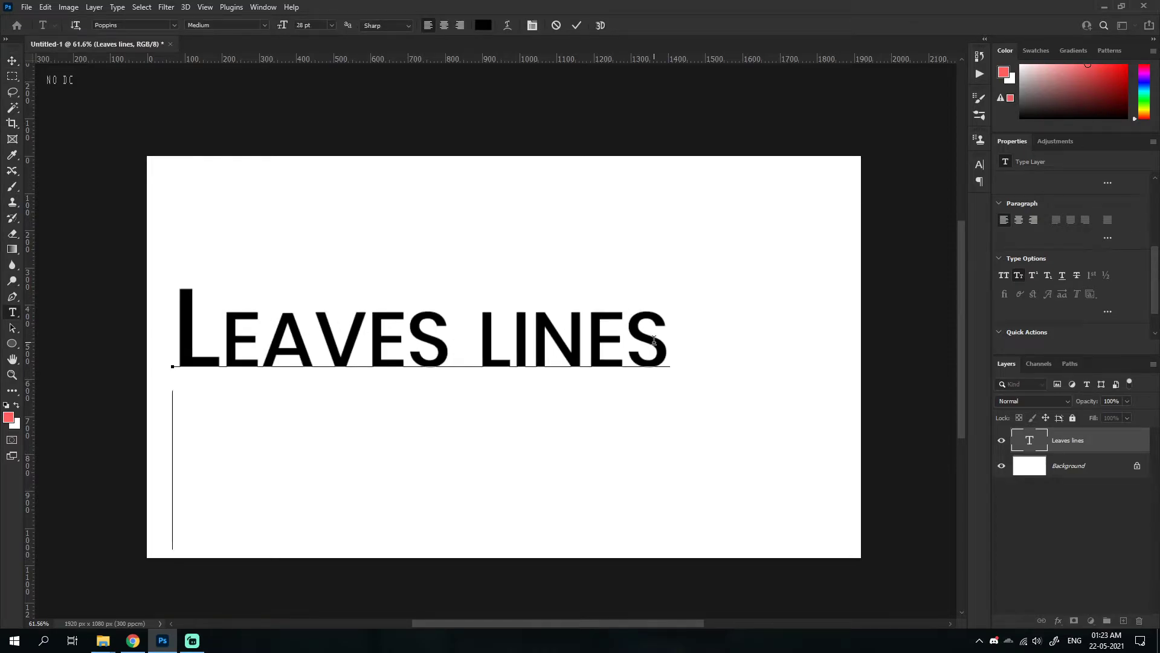
pyautogui.write('sec')
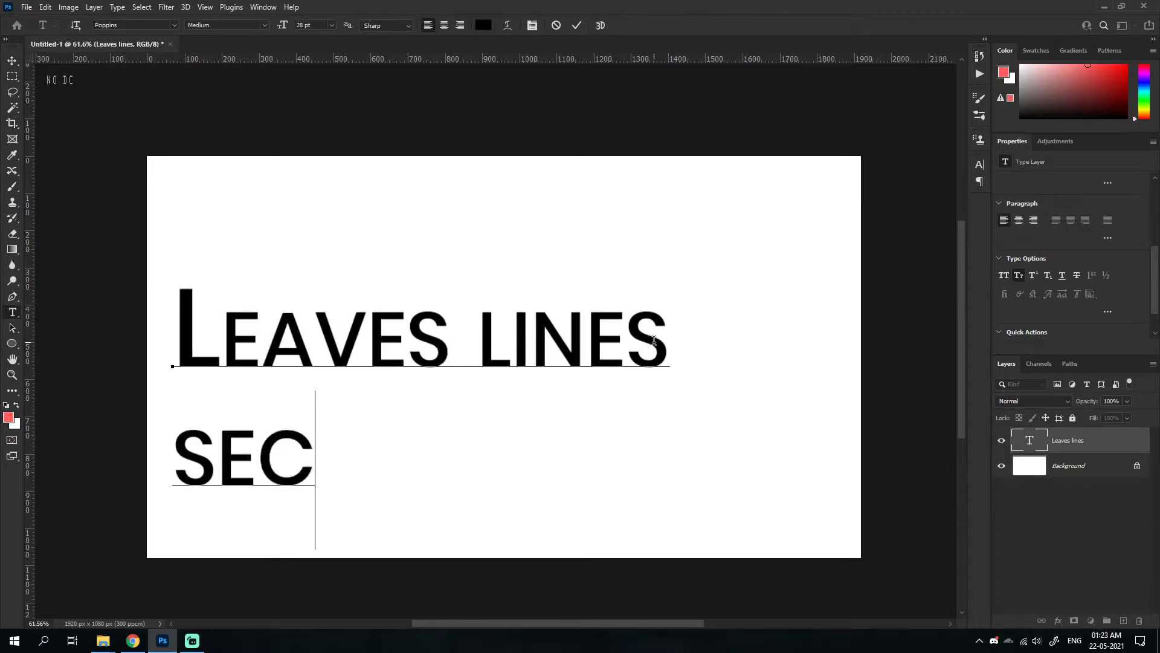
pyautogui.press('BackSpace')
pyautogui.press('BackSpace')
pyautogui.press('BackSpace')
pyautogui.write('Seco')
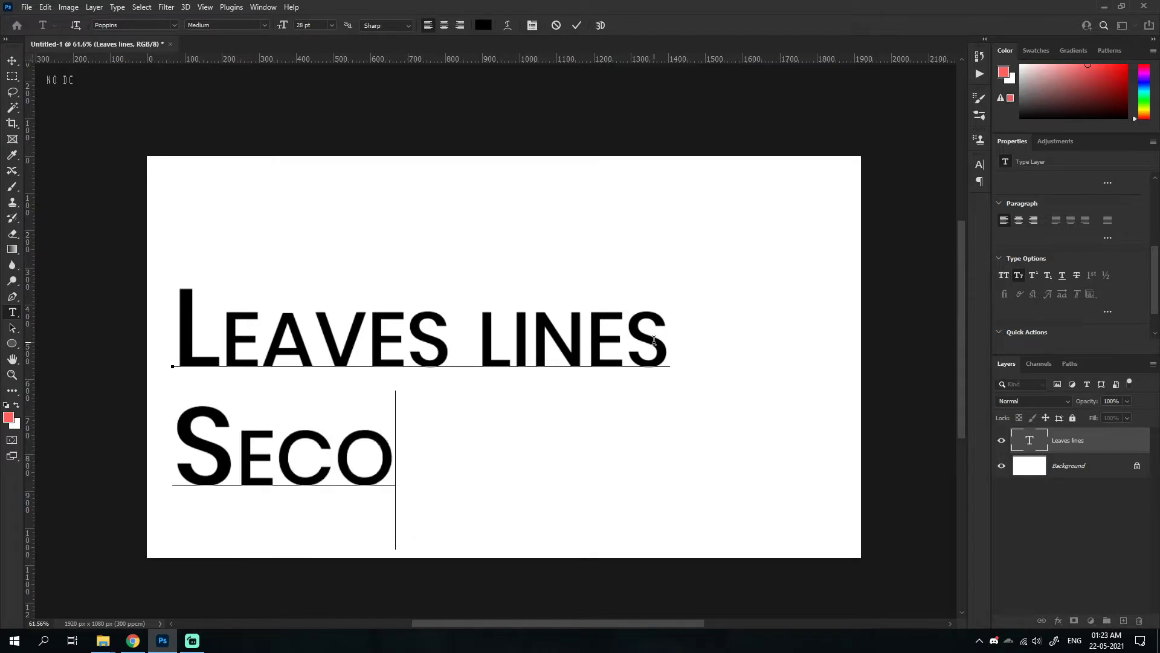
pyautogui.write('nd Lines')
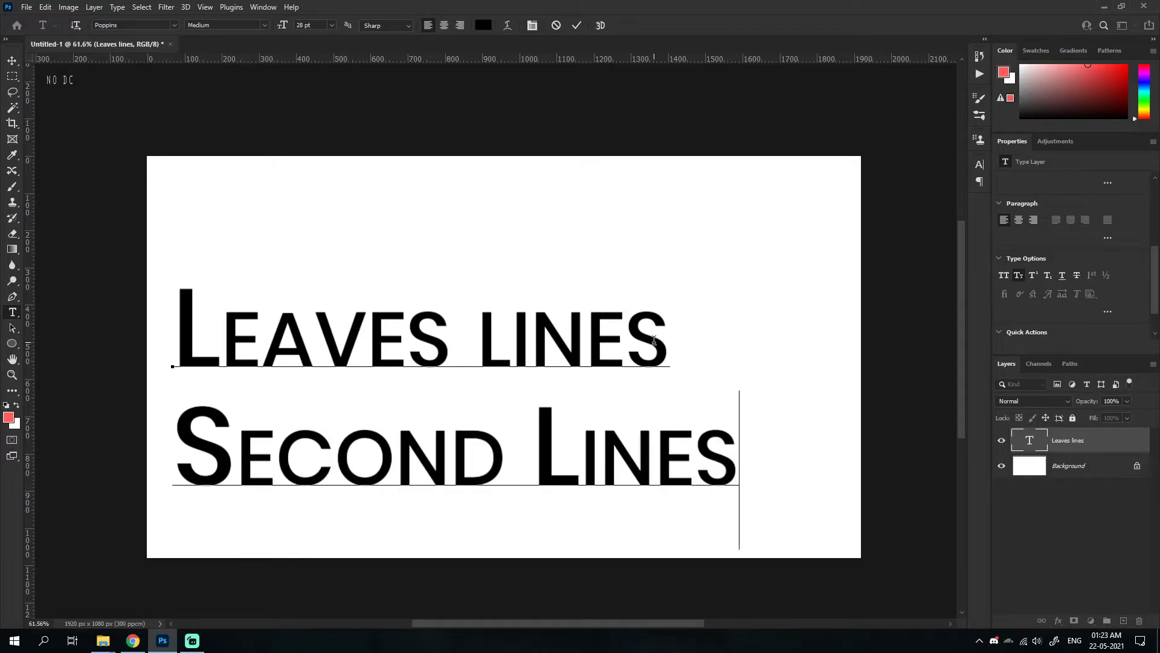
# - Delete the Second Lines line and clear the wording of the first line
pyautogui.moveTo(720, 470); pyautogui.dragTo(527, 423)
pyautogui.press('BackSpace')
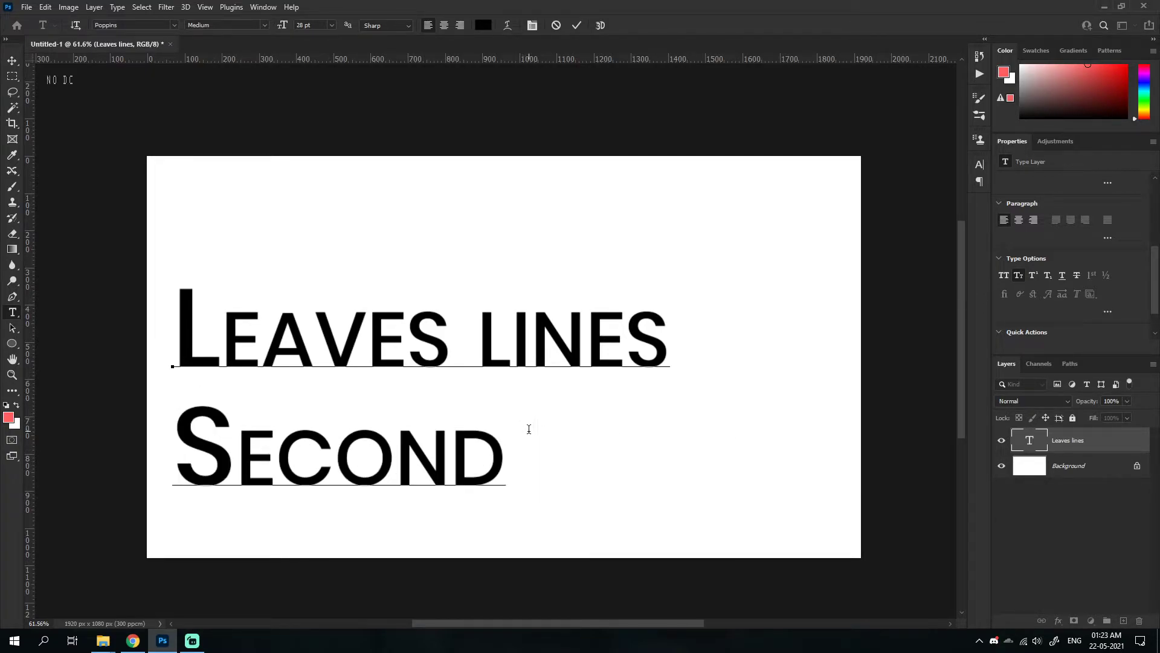
pyautogui.press('BackSpace')
pyautogui.press('BackSpace')
pyautogui.press('BackSpace')
pyautogui.press('BackSpace')
pyautogui.press('BackSpace')
pyautogui.press('BackSpace')
pyautogui.press('BackSpace')
pyautogui.press('BackSpace')
pyautogui.press('BackSpace')
pyautogui.press('BackSpace')
pyautogui.press('BackSpace')
pyautogui.press('BackSpace')
pyautogui.press('BackSpace')
pyautogui.press('BackSpace')
pyautogui.press('BackSpace')
pyautogui.press('BackSpace')
pyautogui.press('BackSpace')
pyautogui.press('BackSpace')
pyautogui.press('BackSpace')
pyautogui.press('BackSpace')
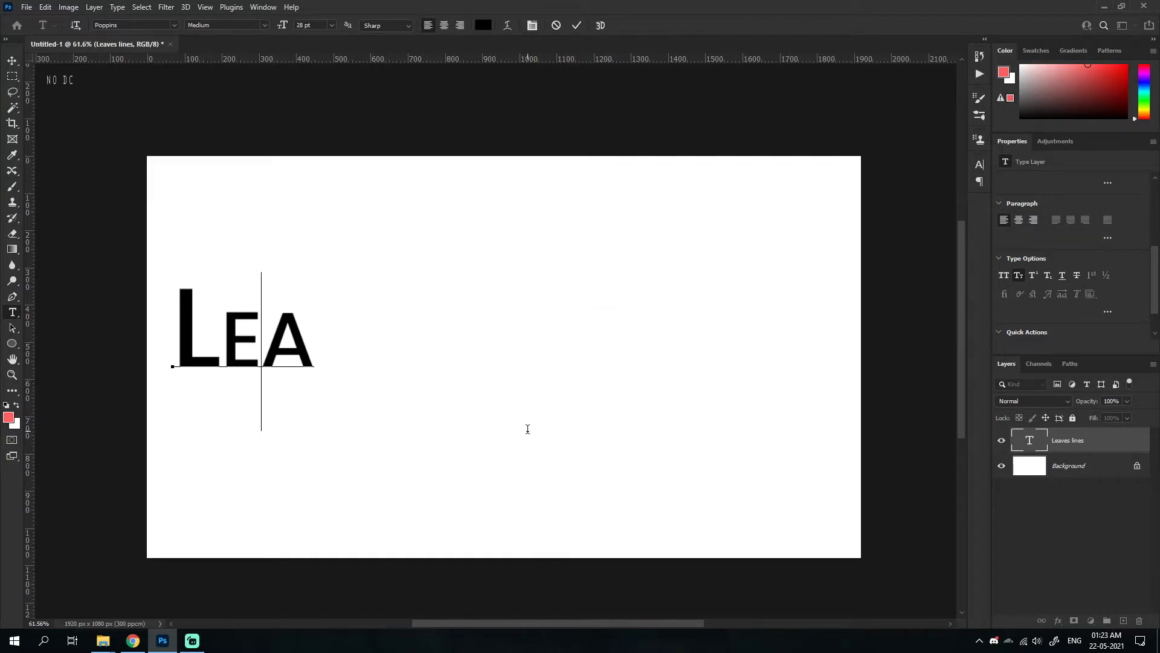
# - Enter "lines Line" in Small Caps to compare a lowercase initial with a capital one
pyautogui.write('LINES')
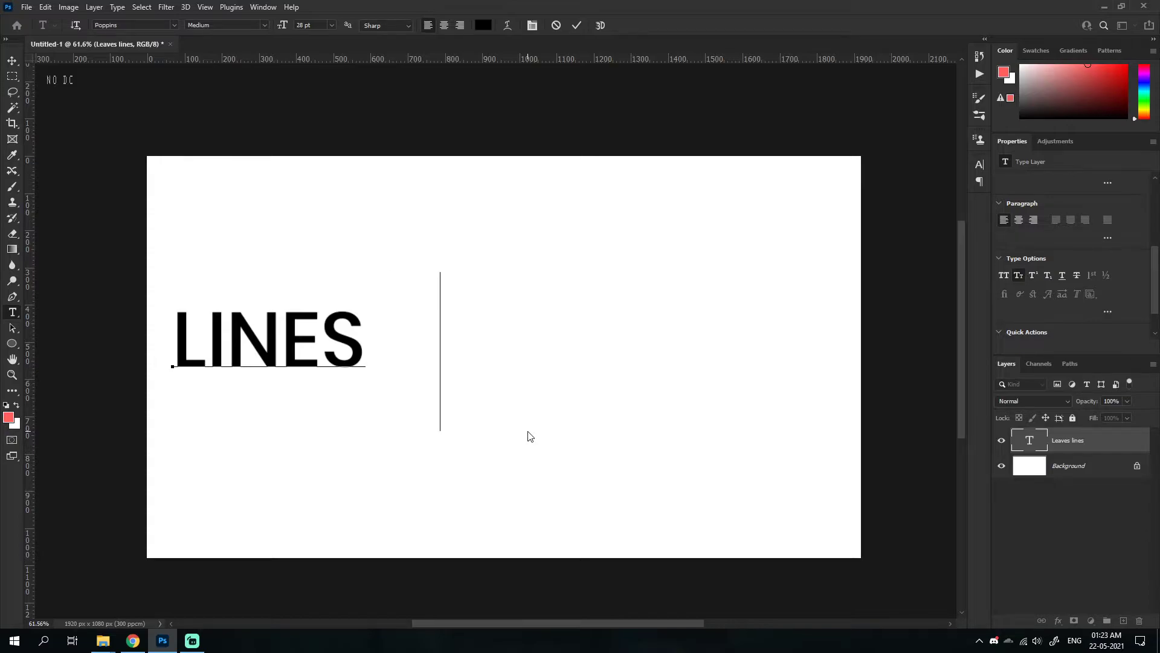
pyautogui.write('Lines')
pyautogui.press('BackSpace')
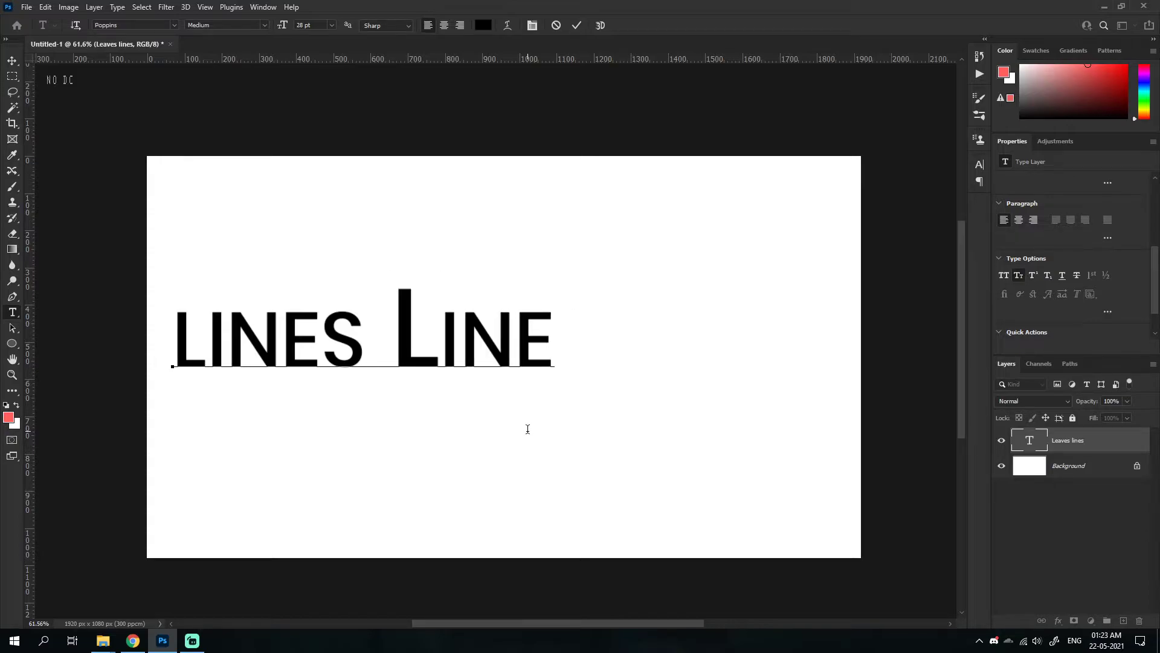
# - Clear the text layer's content and enter "Leaves Lines" instead
pyautogui.press('Left')
pyautogui.press('Left')
pyautogui.press('Left')
pyautogui.press('Left')
pyautogui.press('Left')
pyautogui.press('Left')
pyautogui.press('Left')
pyautogui.press('Left')
pyautogui.hotkey('ctrl', 'a')
pyautogui.press('BackSpace')
pyautogui.write('Leaves')
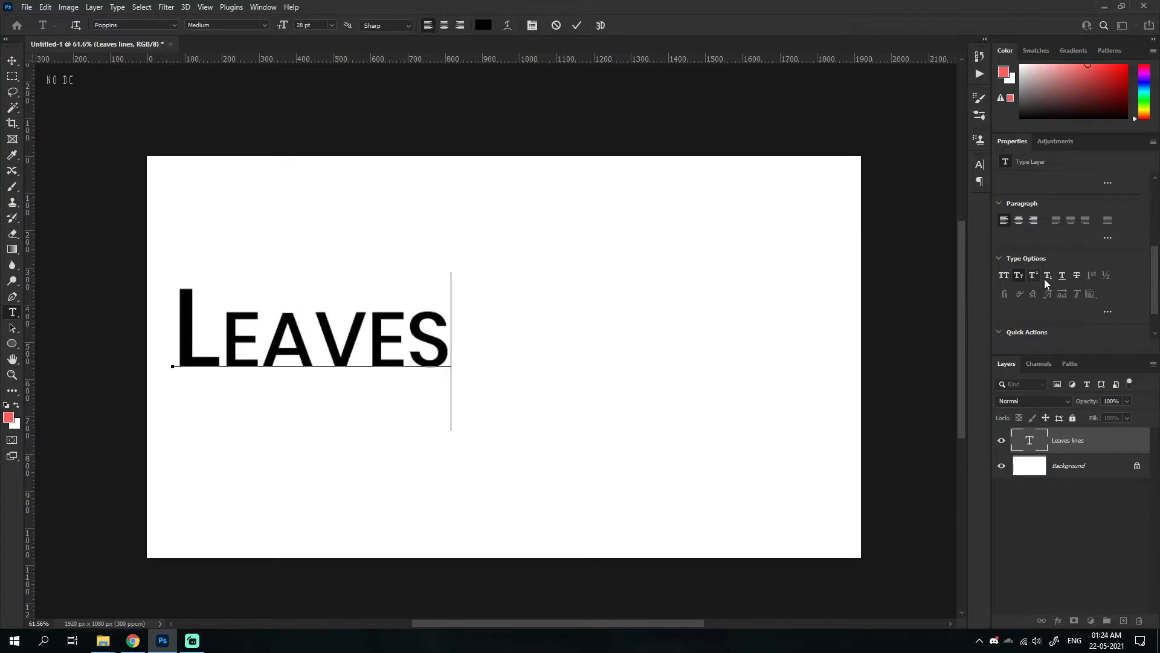
pyautogui.write(' Lines')
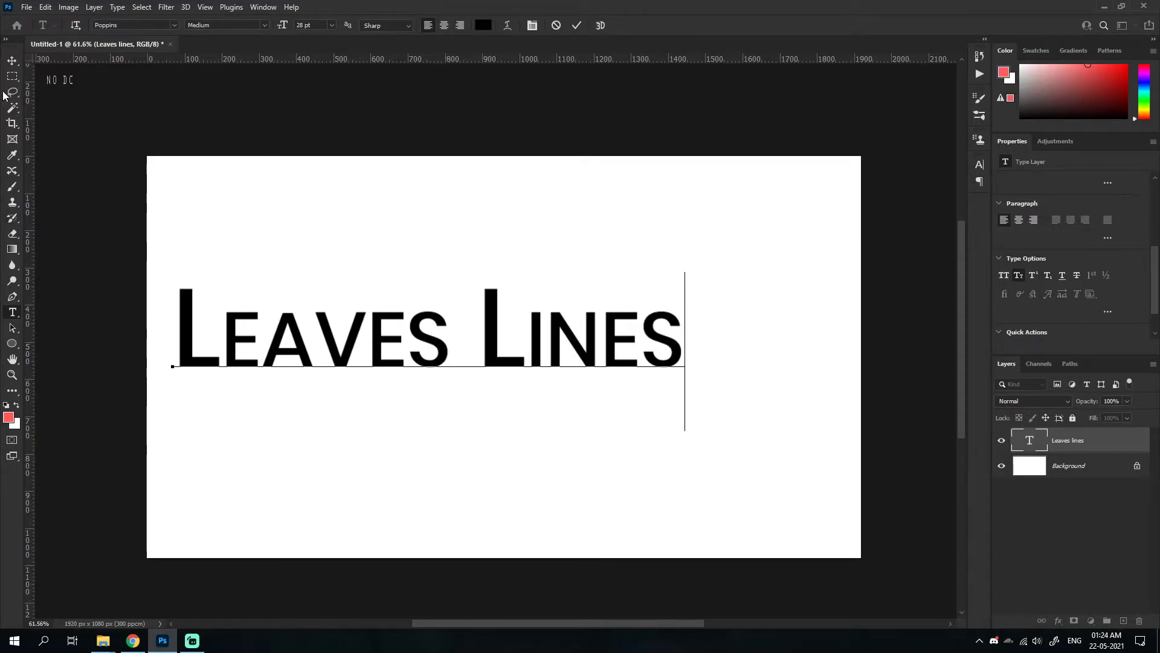
# - Replace the capital L of the second word with a lowercase l and turn off Small Caps
pyautogui.click(501, 326)
pyautogui.hotkey('shift', 'Right')
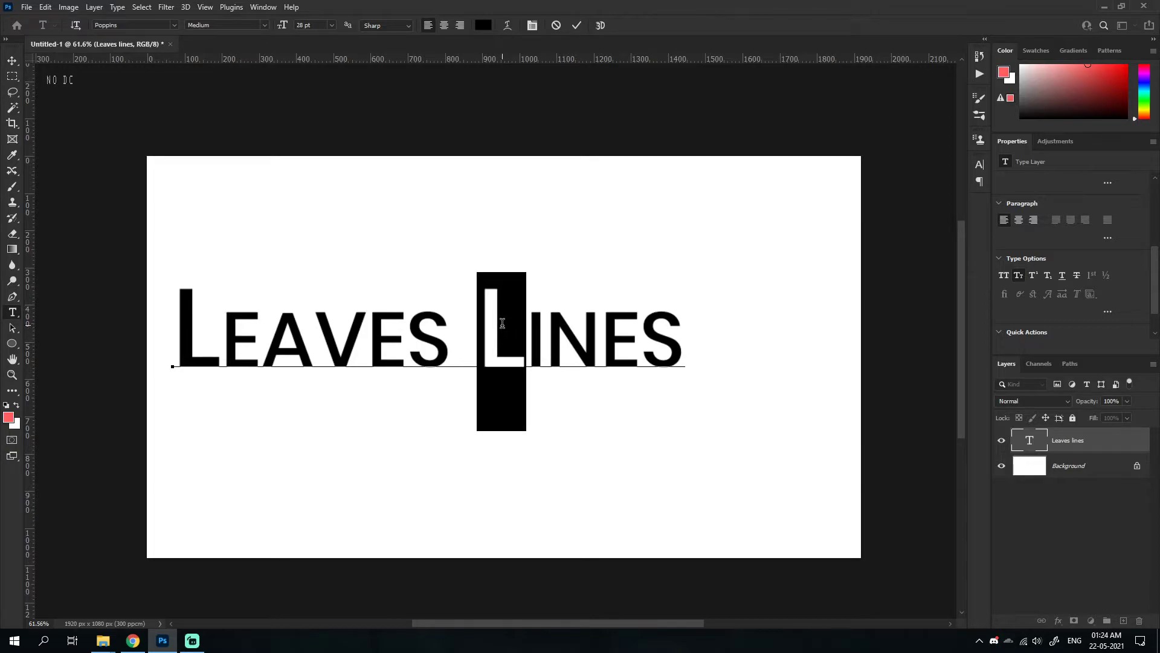
pyautogui.write('l')
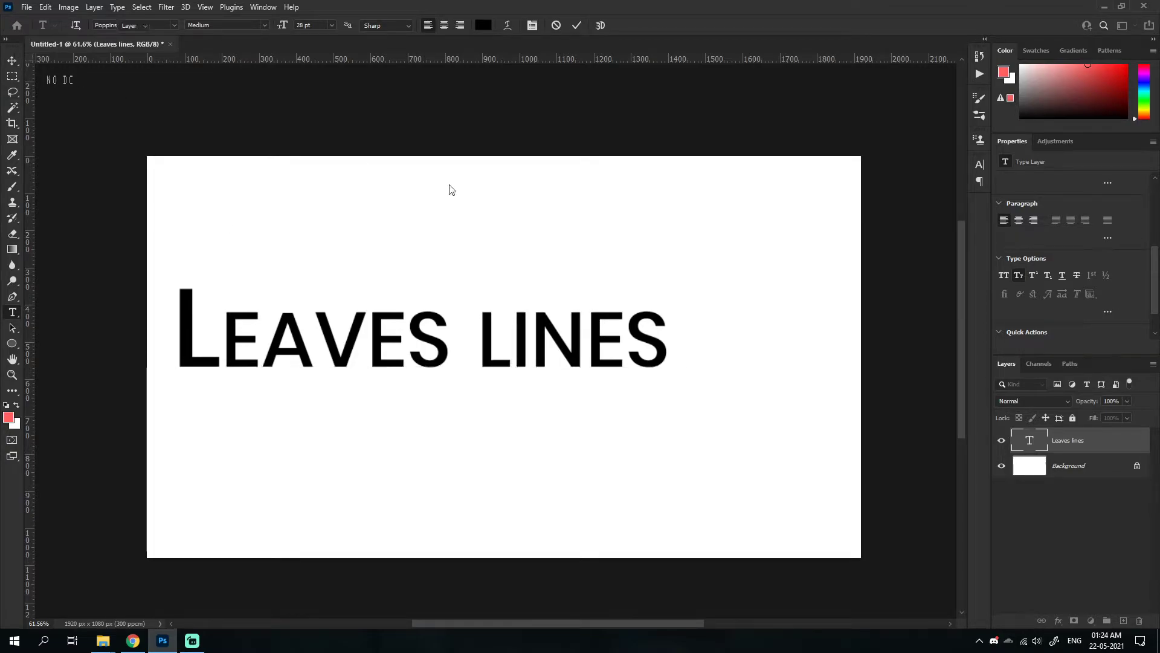
pyautogui.click(13, 61)
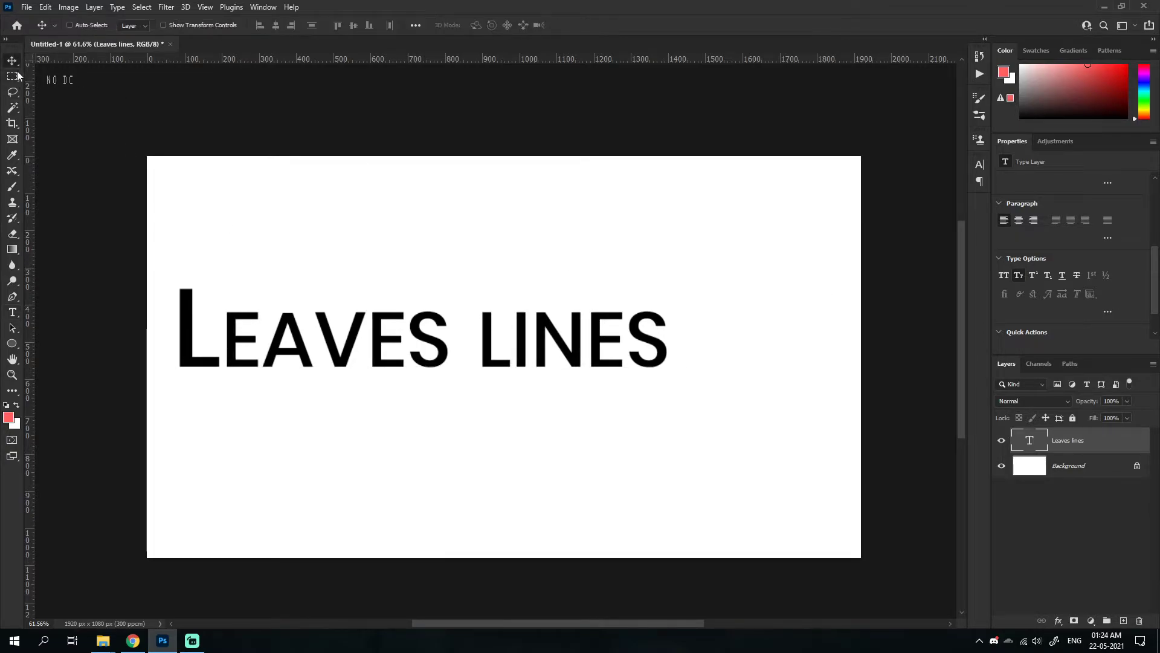
pyautogui.click(1019, 277)
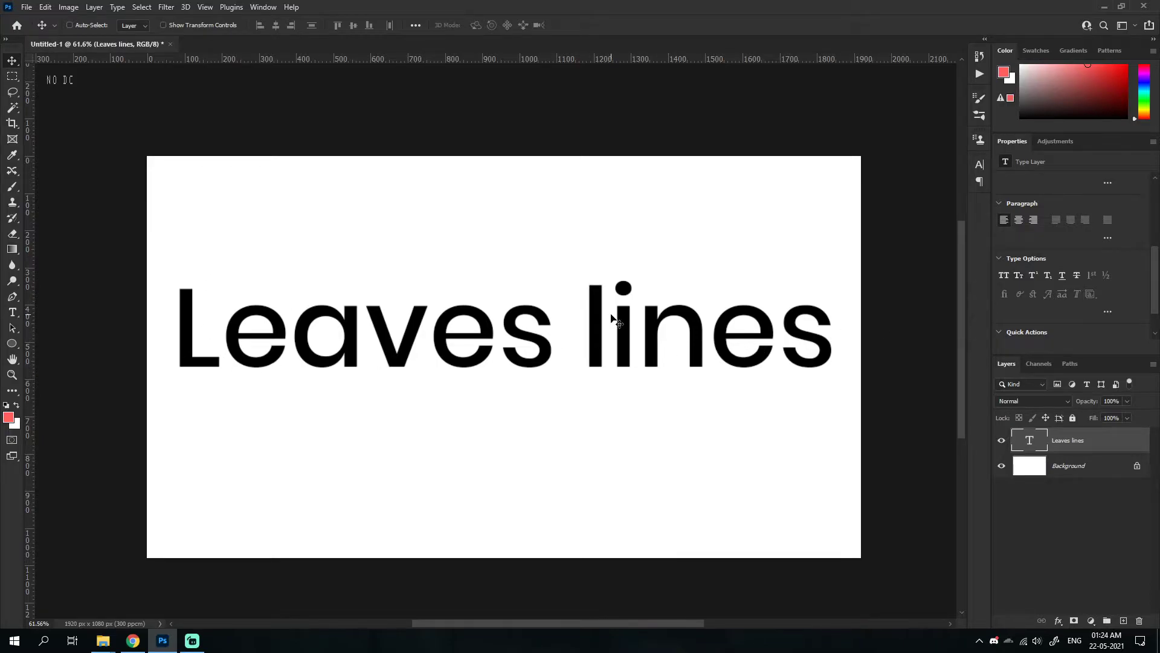
# - Try Superscript and Subscript on the whole Leaves lines text, turning each off again
pyautogui.click(1031, 275)
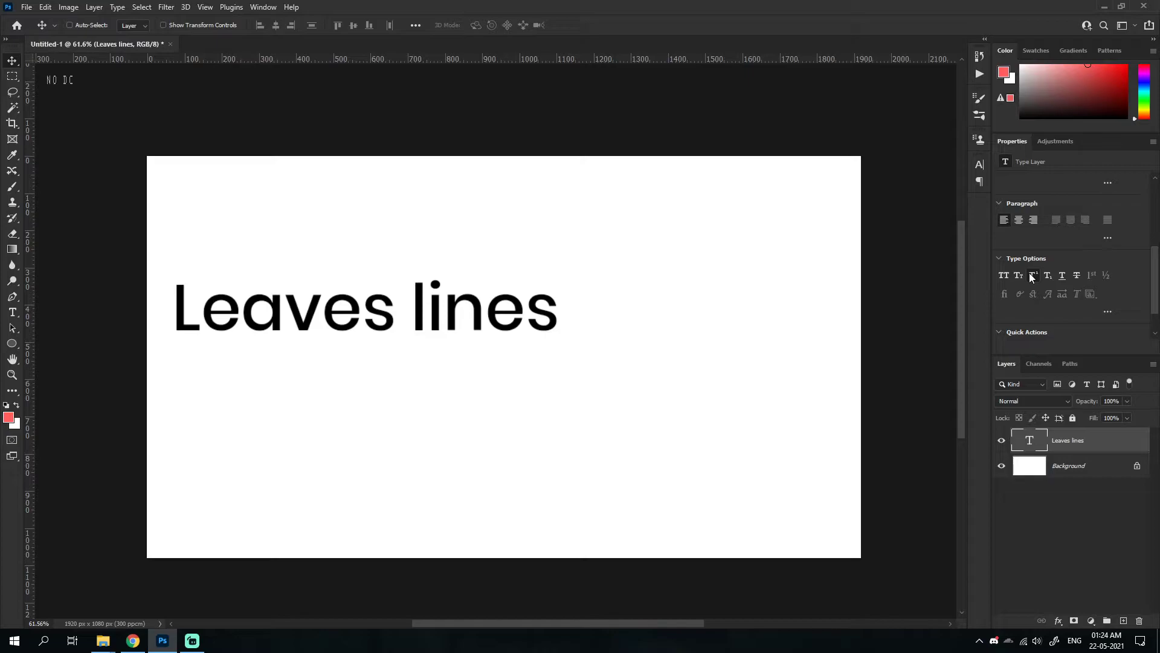
pyautogui.click(1032, 276)
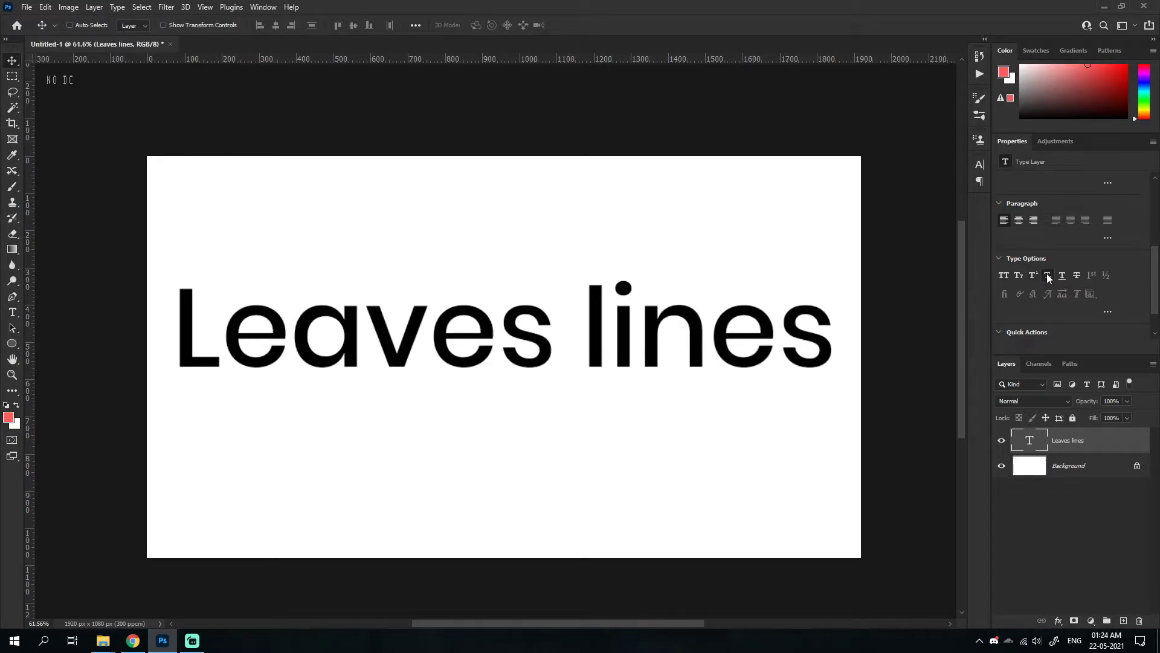
pyautogui.click(1047, 276)
pyautogui.click(1048, 275)
# - Duplicate the Leaves lines text above the original and replace the copy's wording with 22
pyautogui.moveTo(521, 345); pyautogui.dragTo(518, 235)
pyautogui.doubleClick(496, 236)
pyautogui.write('22')
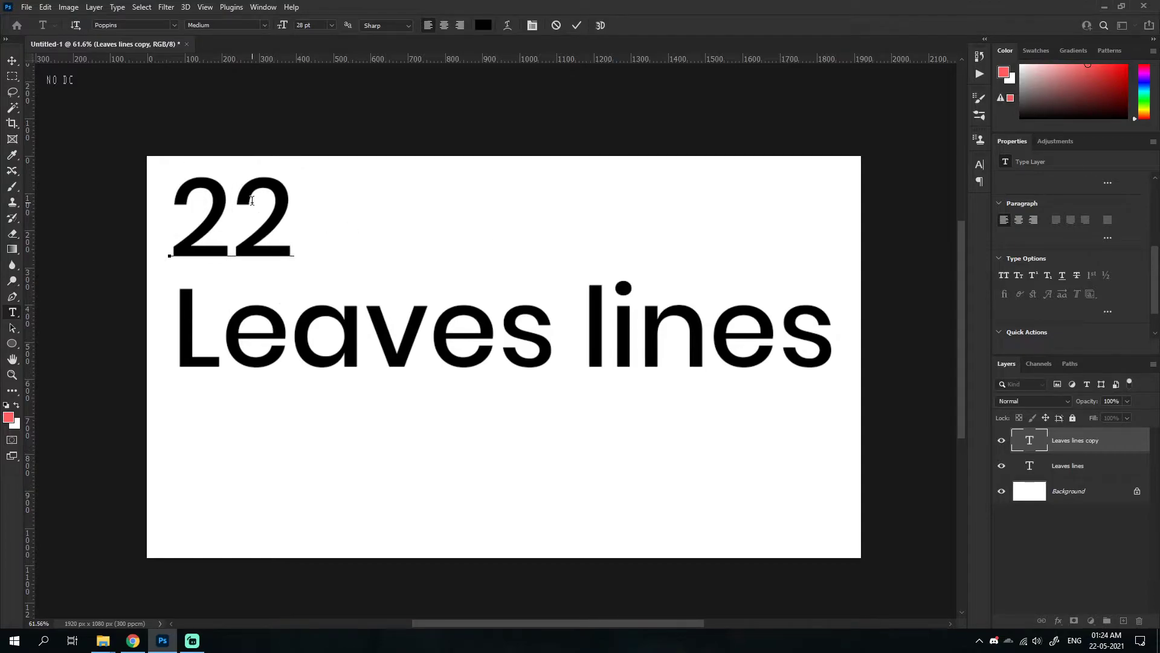
# - Try Subscript on the second digit of 22, make it Superscript, and move the text rightward
pyautogui.moveTo(232, 205); pyautogui.dragTo(284, 209)
pyautogui.click(1047, 276)
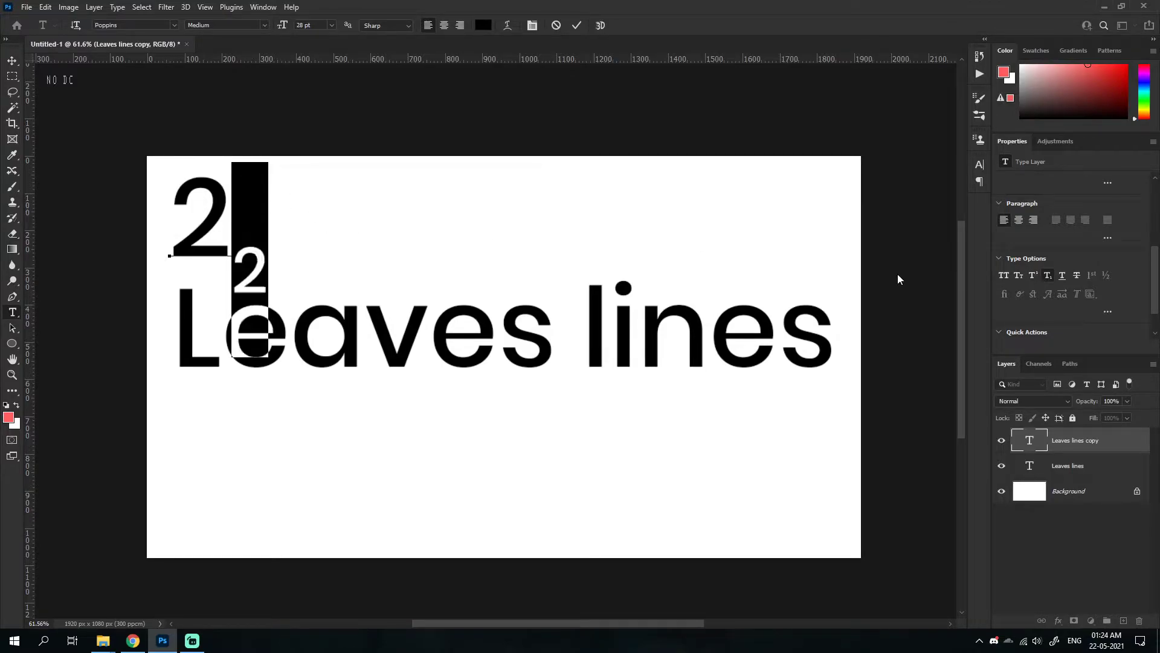
pyautogui.click(1033, 276)
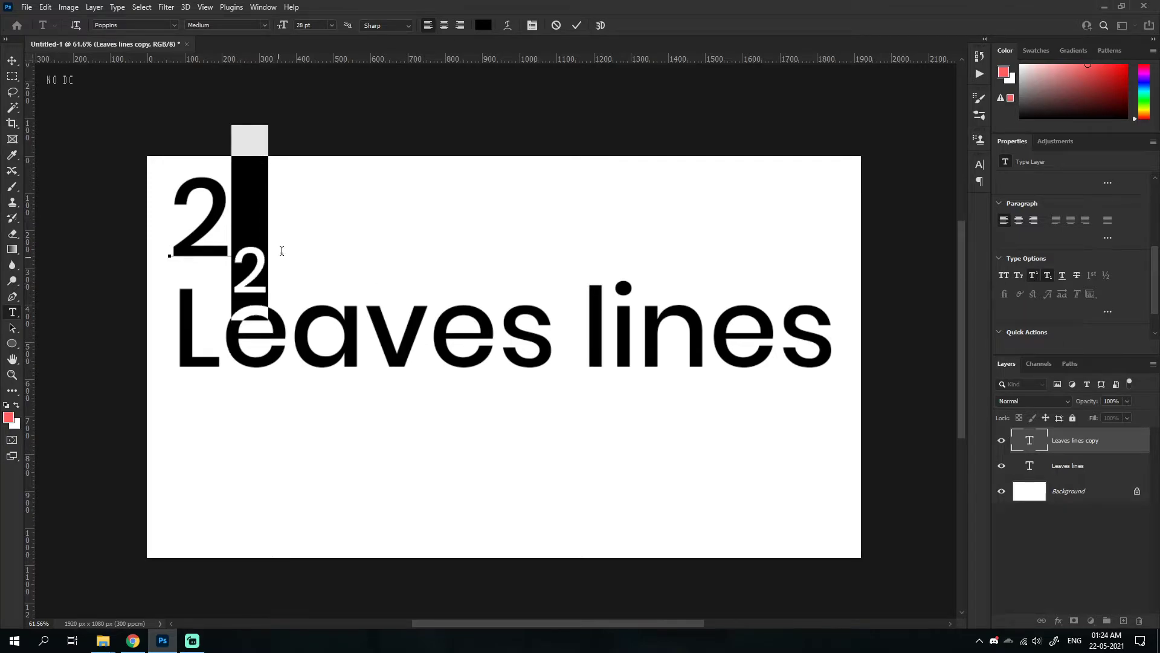
pyautogui.click(12, 61)
pyautogui.moveTo(238, 228); pyautogui.dragTo(344, 245)
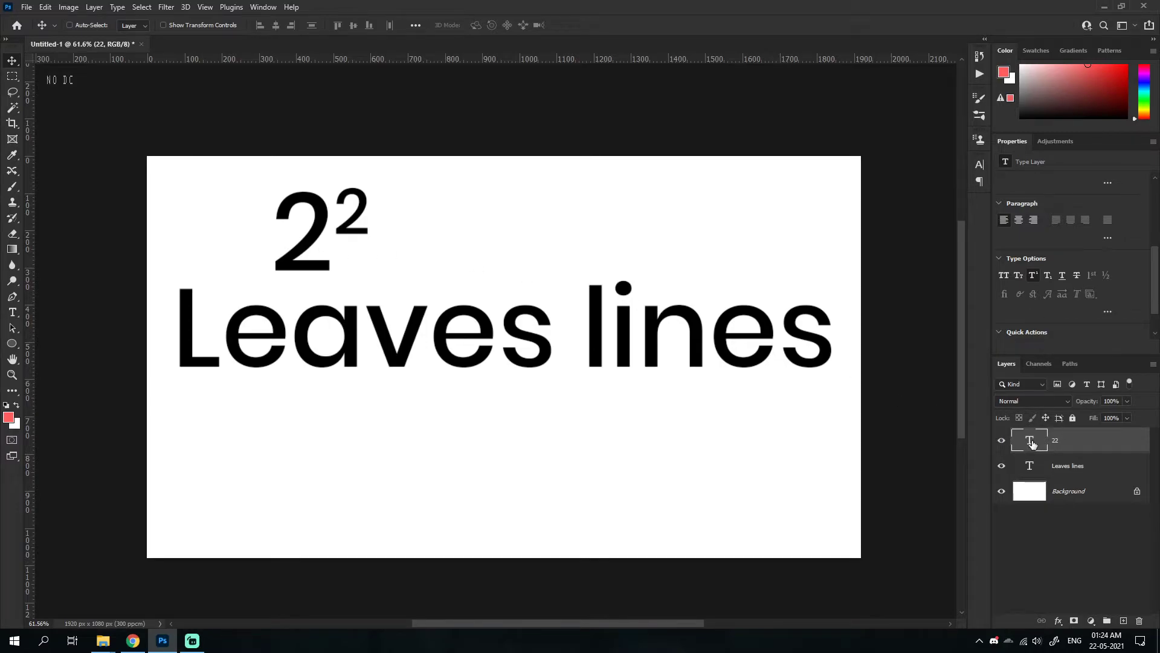
# - Delete the 22 text layer and try All Caps on the word lines, turning it off again
pyautogui.press('Delete')
pyautogui.doubleClick(1030, 439)
pyautogui.click(571, 318)
pyautogui.moveTo(572, 318); pyautogui.dragTo(839, 323)
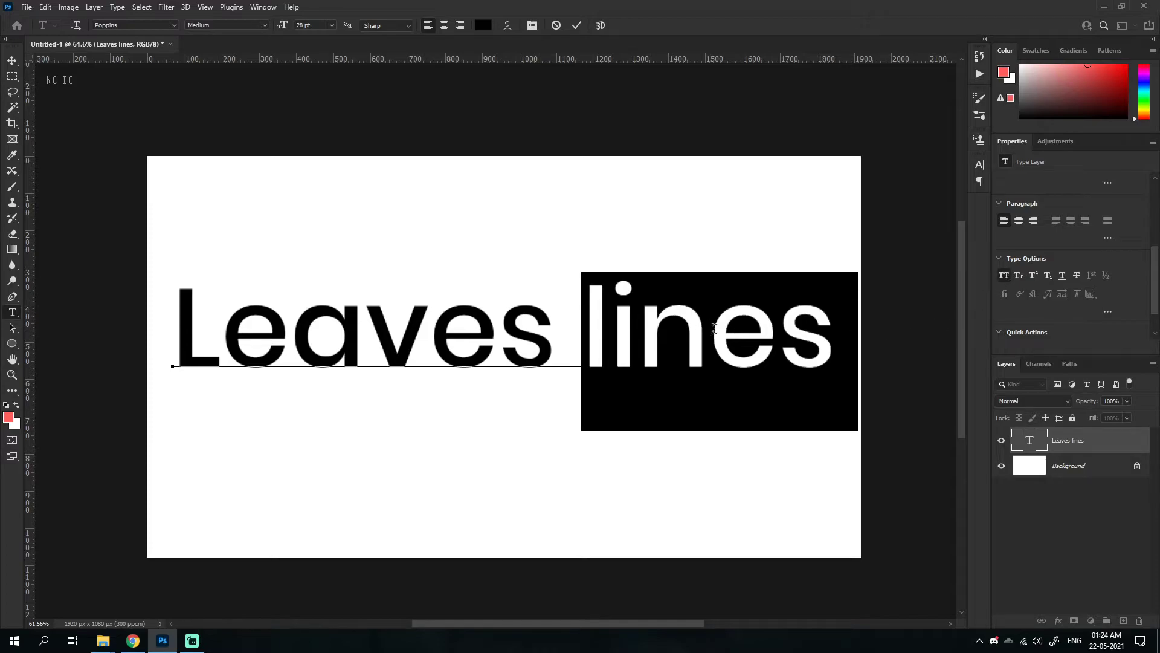
pyautogui.hotkey('ctrl', 'shift', 'k')
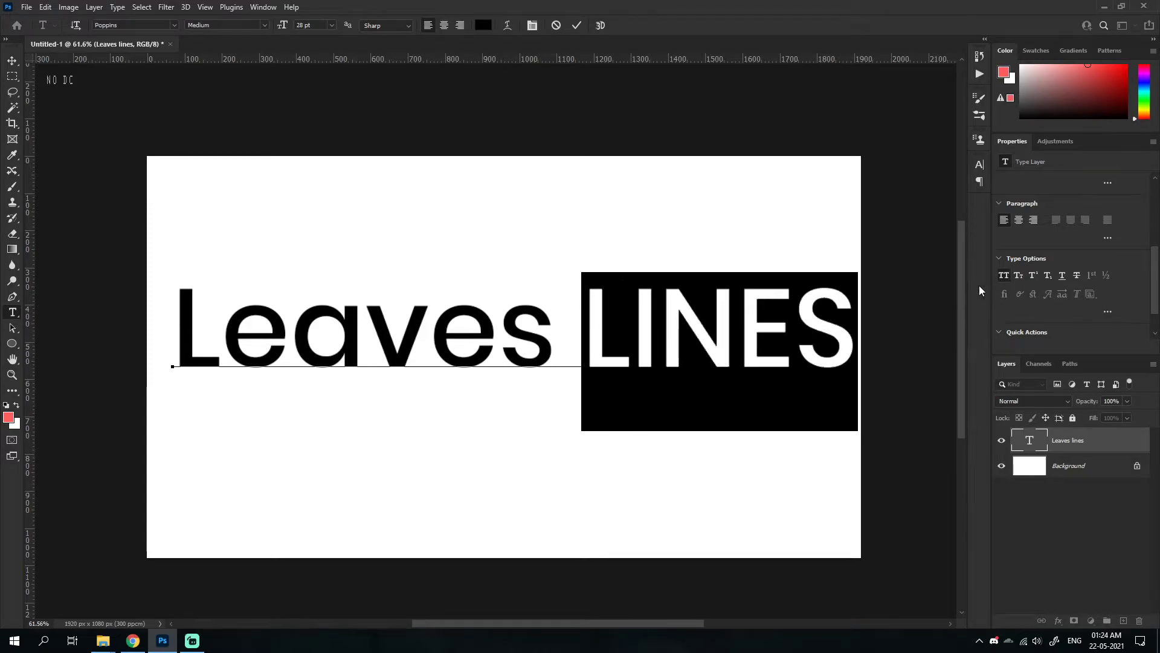
pyautogui.hotkey('ctrl', 'shift', 'k')
# - Try Small Caps on only the word lines, turn it off again, and finish editing the text
pyautogui.click(1017, 278)
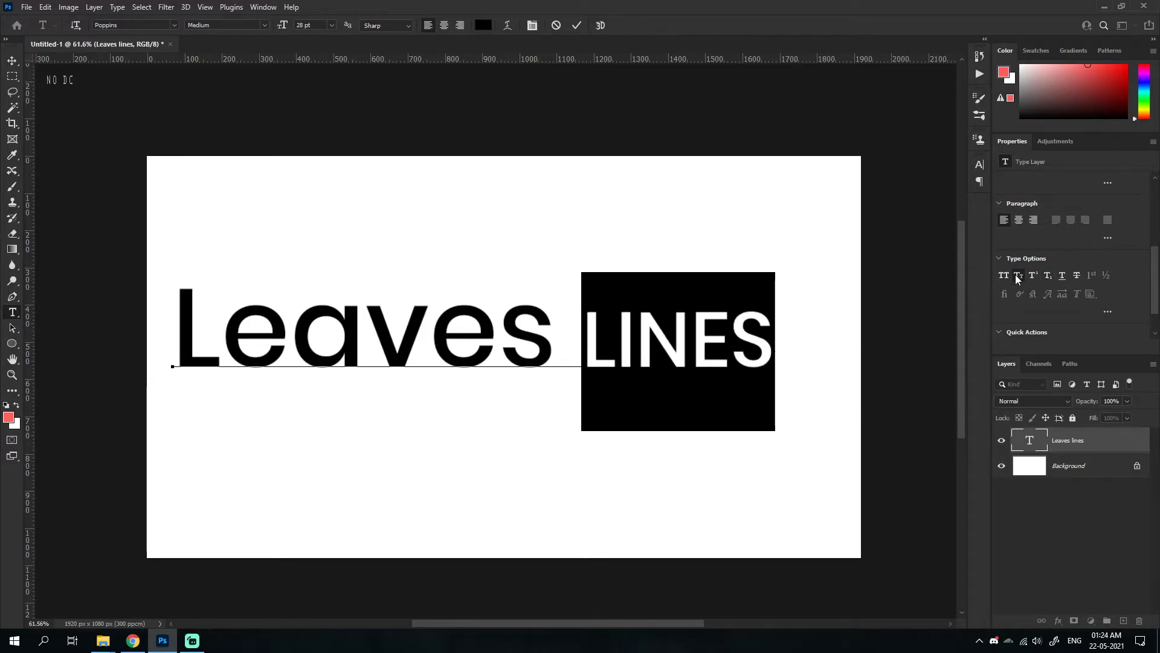
pyautogui.click(1017, 279)
pyautogui.moveTo(428, 330); pyautogui.dragTo(628, 338)
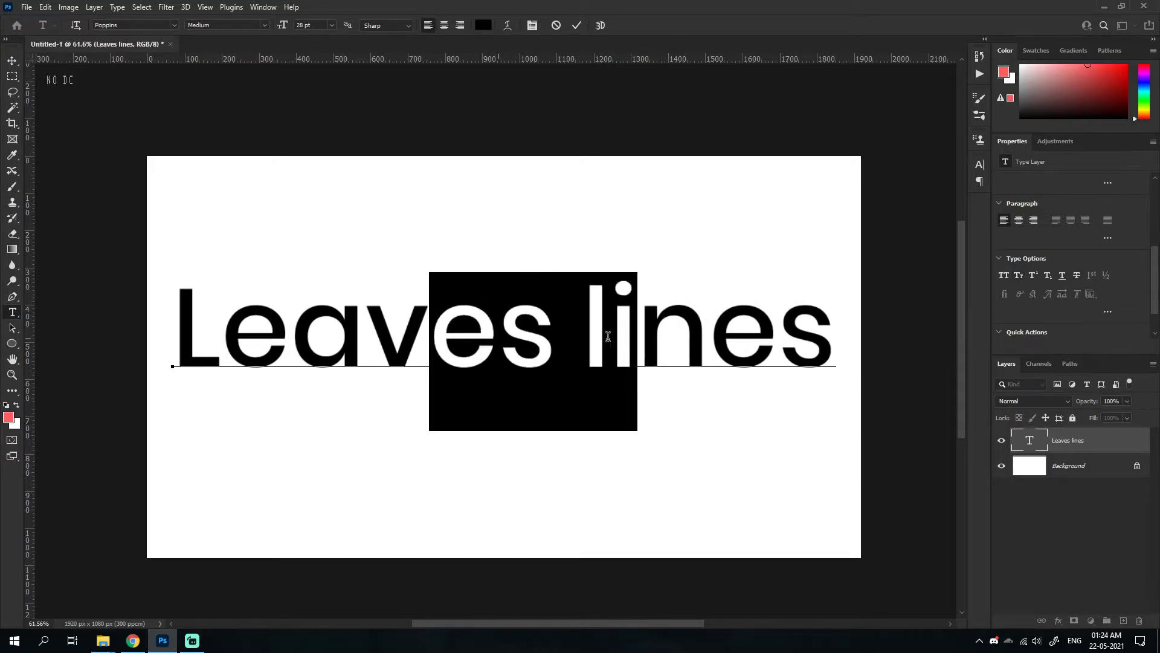
pyautogui.click(635, 341)
pyautogui.hotkey('ctrl', 'Return')
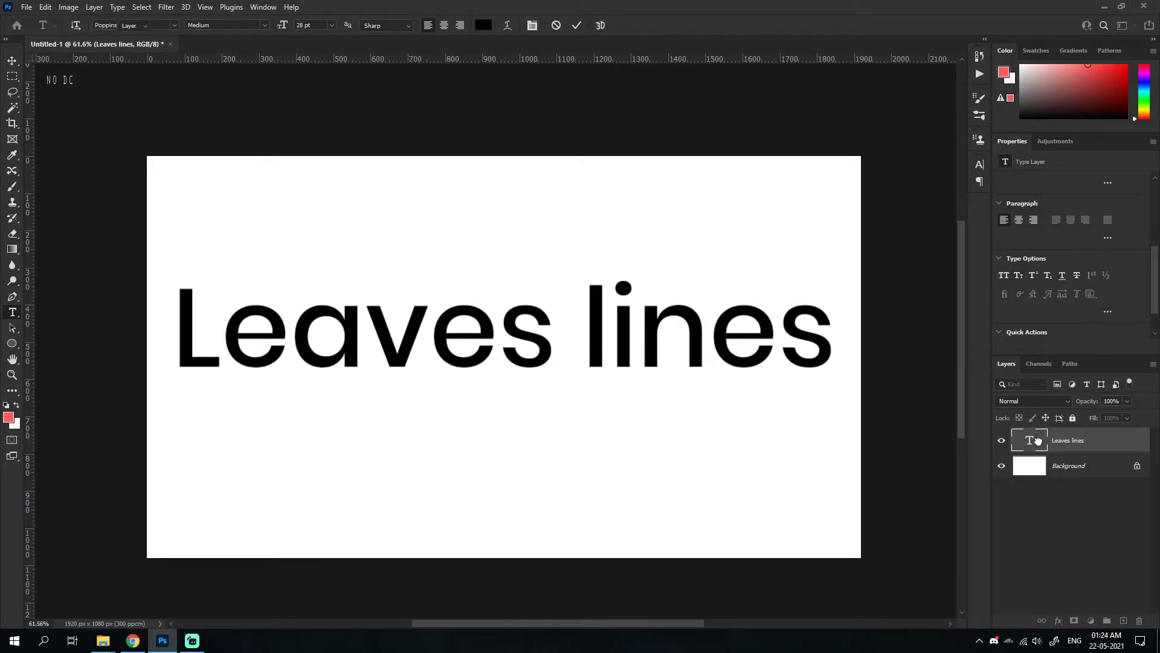
pyautogui.press('v')
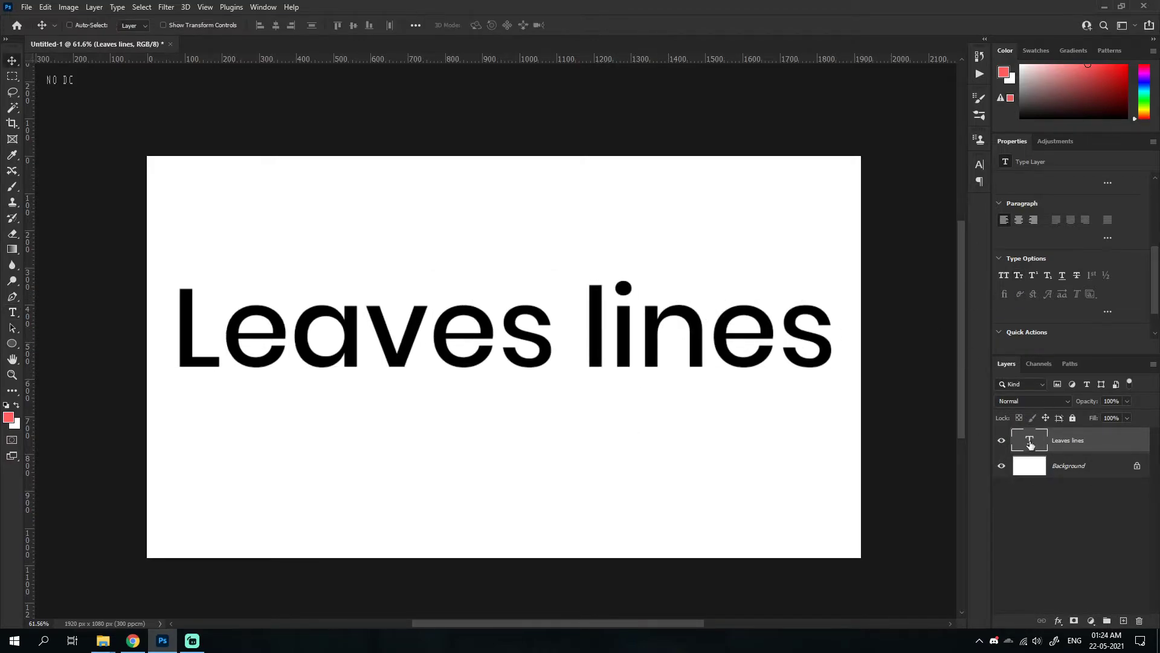
# - Try Underline and Strikethrough on the whole Leaves lines text, turning them off again
pyautogui.click(1061, 278)
pyautogui.click(1076, 276)
pyautogui.click(1075, 277)
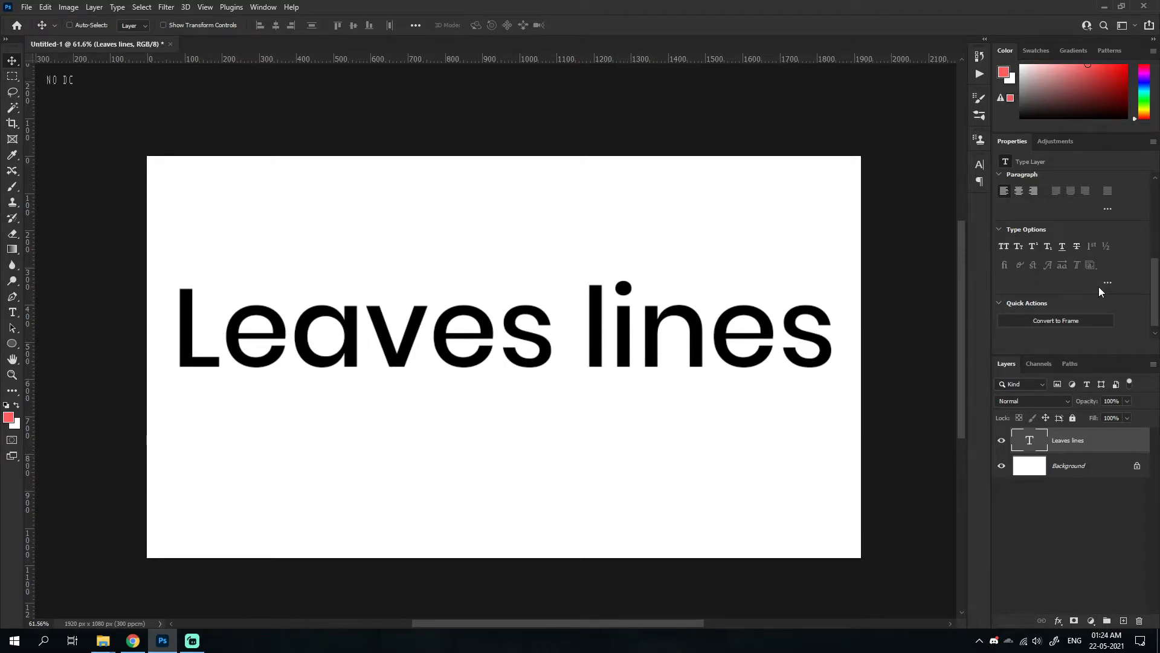
# - Try Small Caps, Superscript and All Caps on the whole Leaves lines text, restoring its normal formatting
pyautogui.scroll(1, 1099, 286)
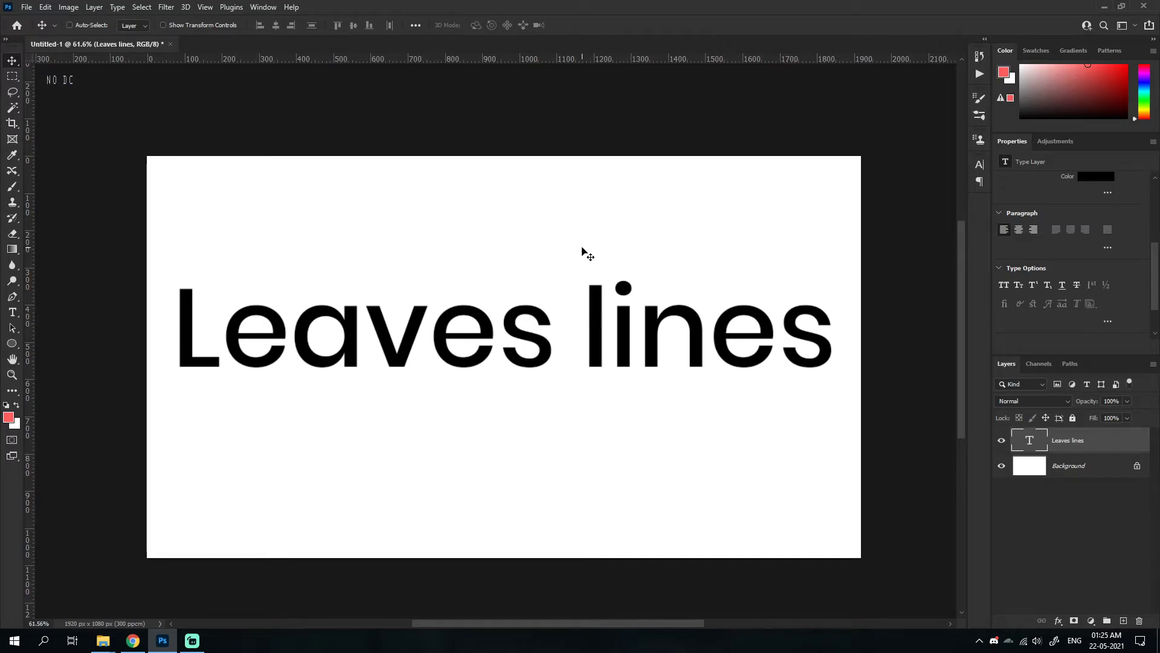
pyautogui.scroll(-2, 1085, 280)
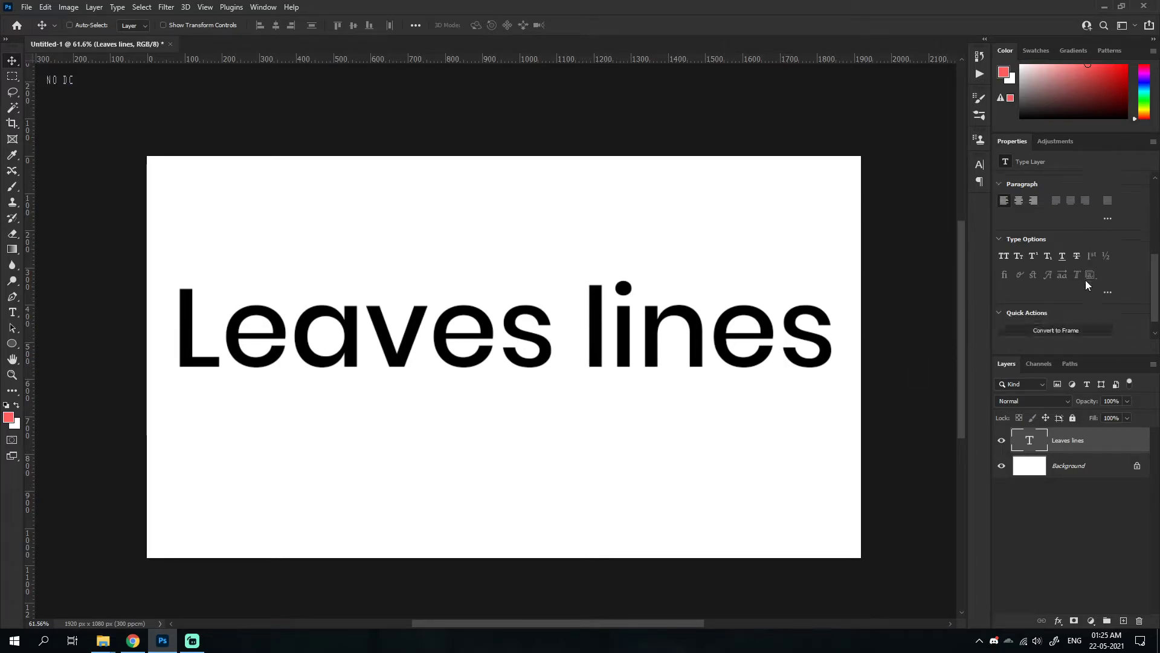
pyautogui.scroll(2, 1085, 280)
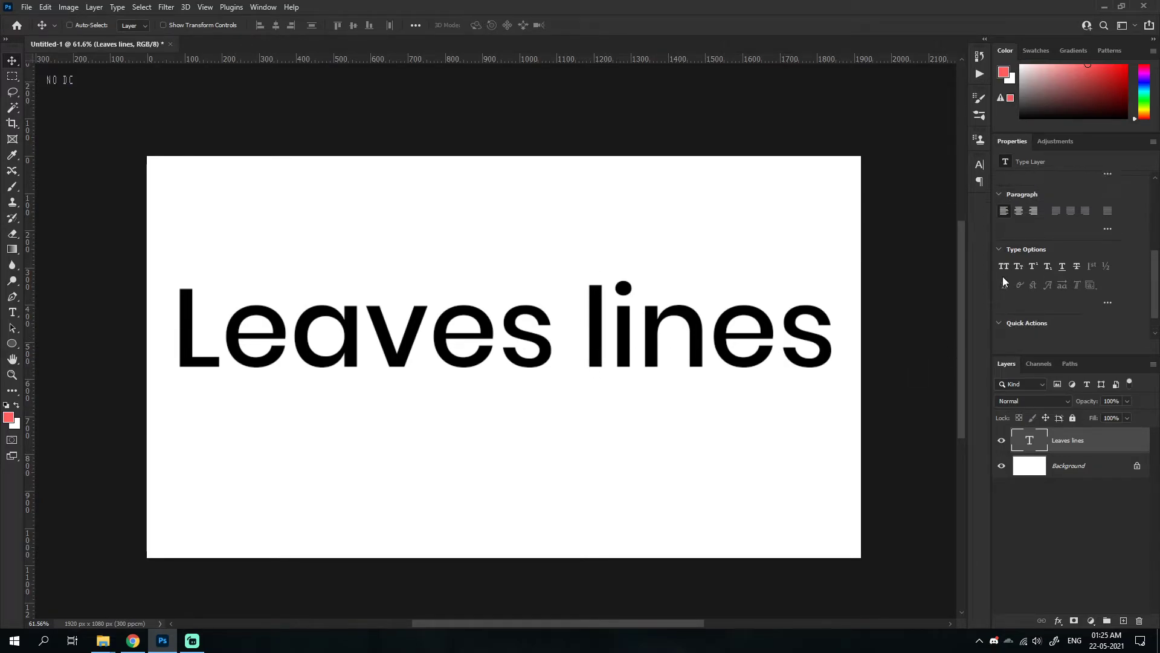
pyautogui.click(1019, 266)
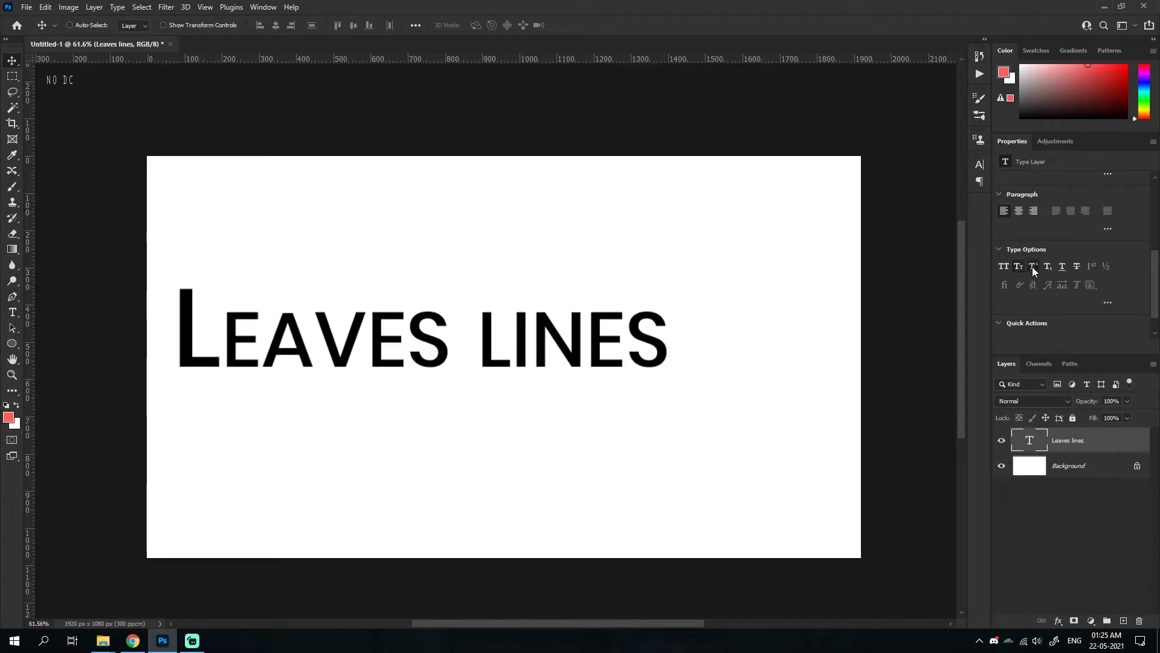
pyautogui.click(1032, 266)
pyautogui.click(1032, 266)
pyautogui.click(1001, 267)
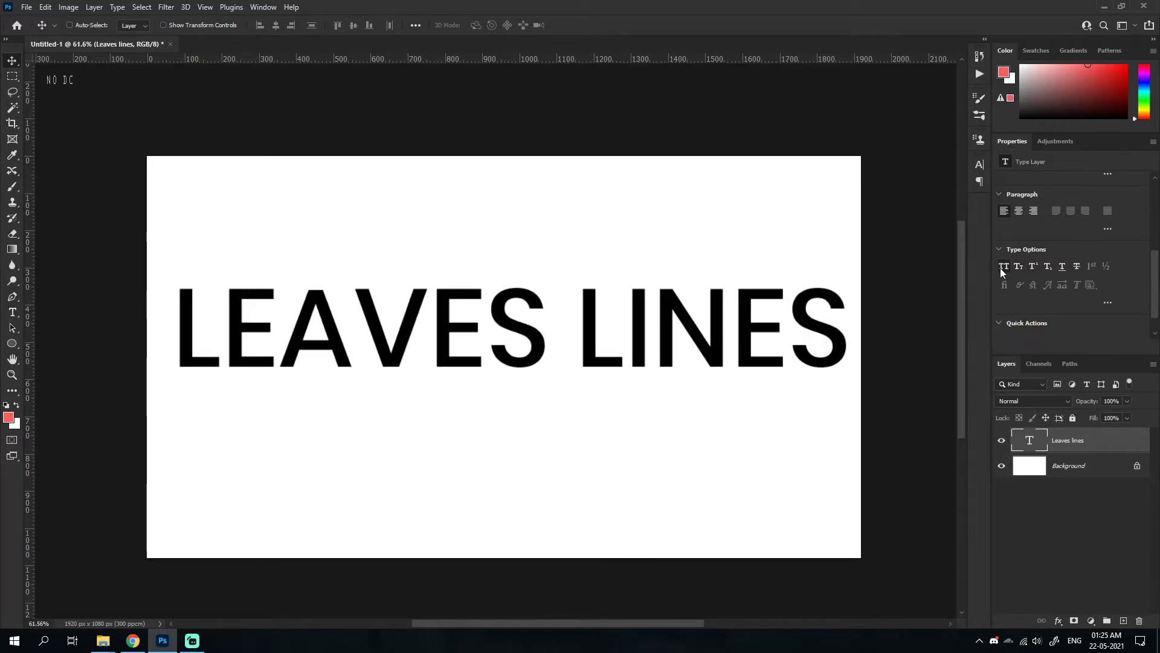
pyautogui.click(997, 266)
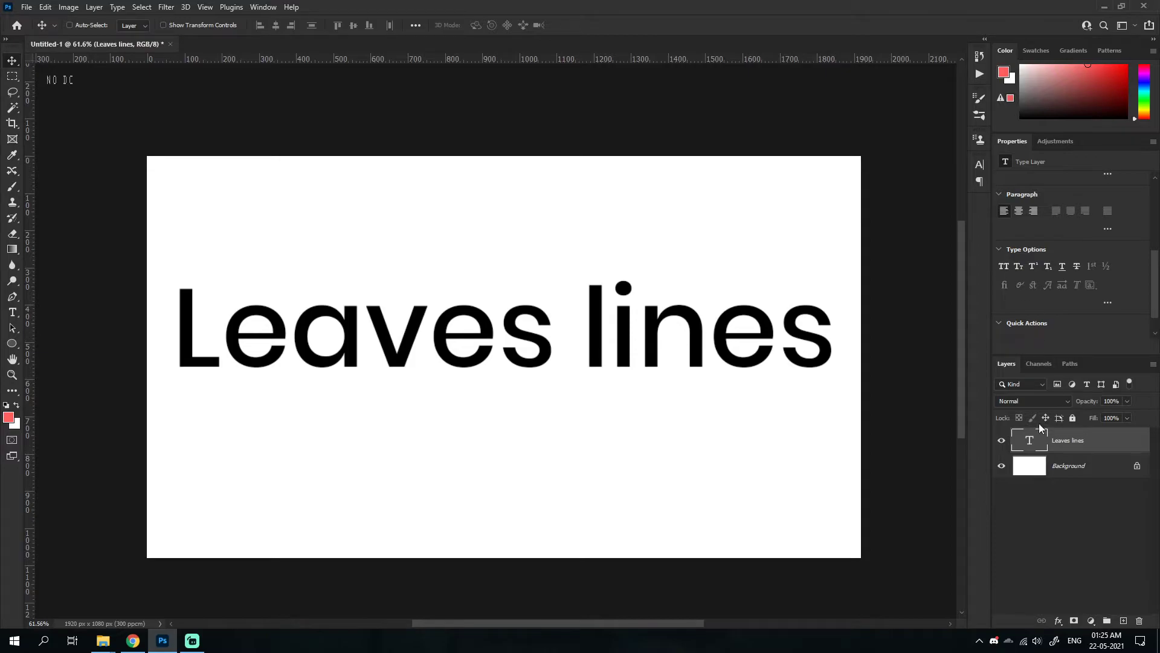
# - Delete the word lines from the text and move the remaining word Leaves rightward on the canvas
pyautogui.doubleClick(557, 318)
pyautogui.moveTo(557, 319); pyautogui.dragTo(888, 331)
pyautogui.press('BackSpace')
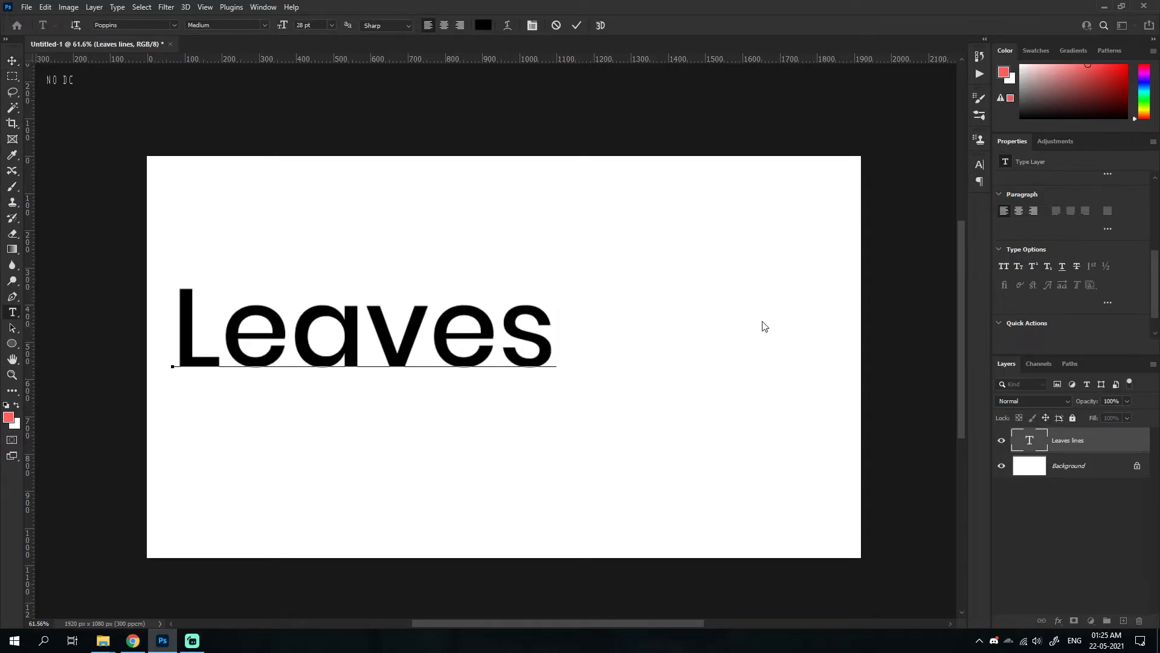
pyautogui.click(12, 60)
pyautogui.moveTo(387, 292); pyautogui.dragTo(502, 302)
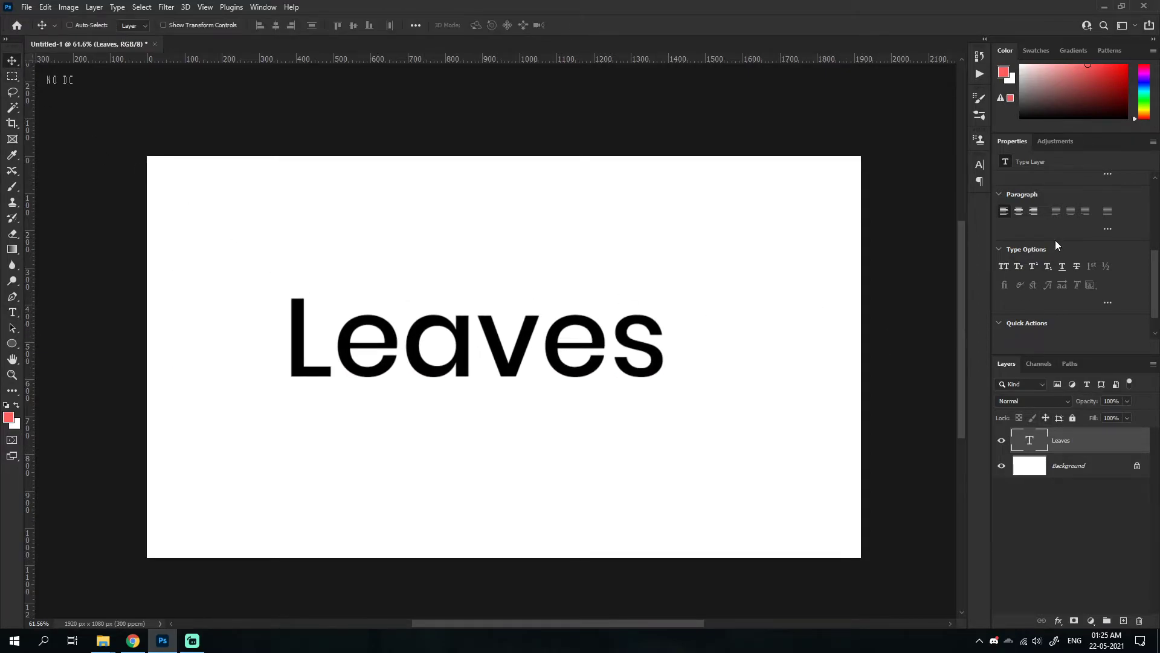
# - Set the Leaves text's font style to Bold and center it horizontally and vertically on the canvas
pyautogui.scroll(3, 1056, 260)
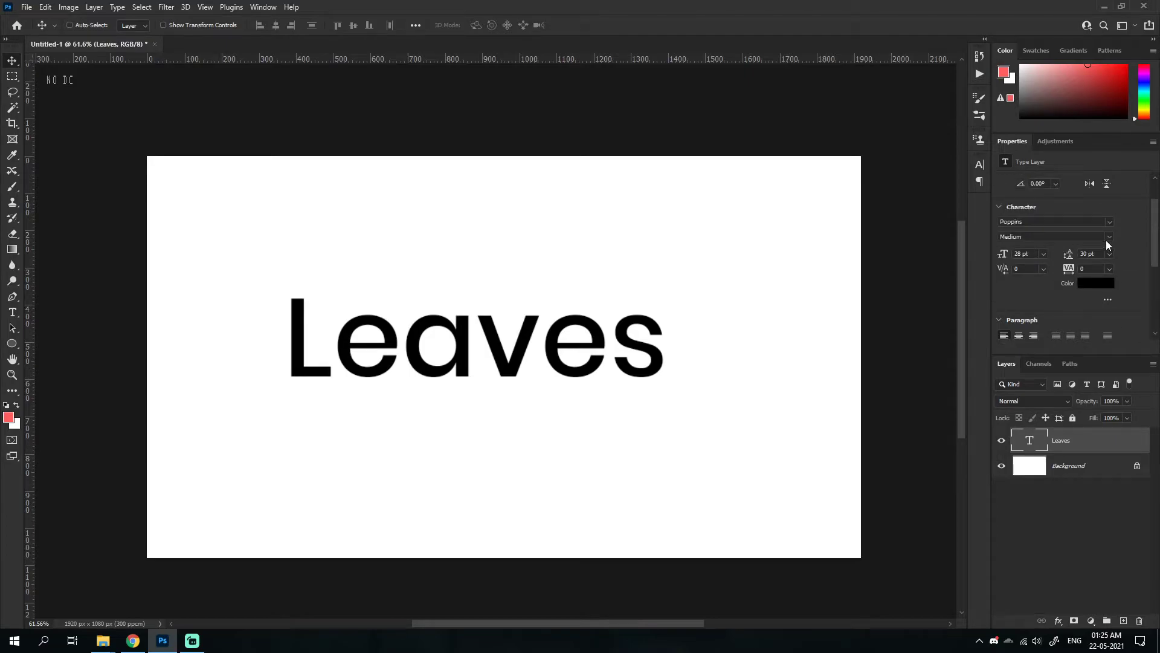
pyautogui.click(1105, 238)
pyautogui.click(1048, 364)
pyautogui.moveTo(560, 346); pyautogui.dragTo(569, 358)
pyautogui.hotkey('ctrl', 'a')
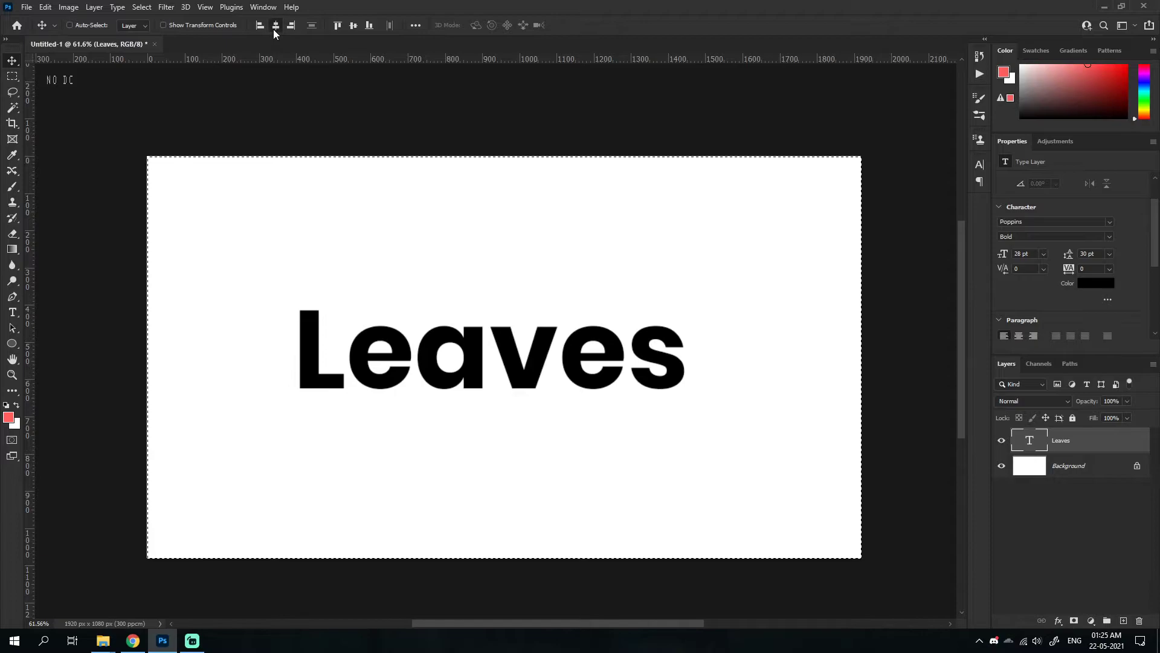
pyautogui.click(275, 25)
pyautogui.click(354, 25)
pyautogui.hotkey('ctrl', 'd')
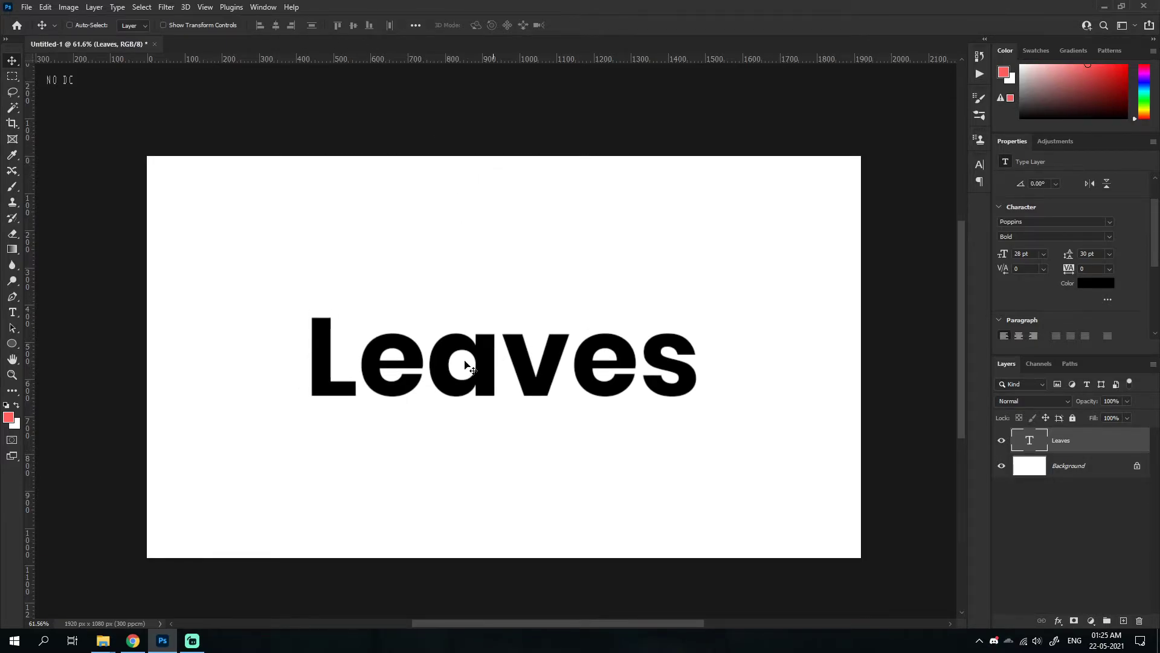
# - Place the dark leaves photo from the PS tutorial folder into the document
pyautogui.moveTo(8, 315); pyautogui.dragTo(46, 311)
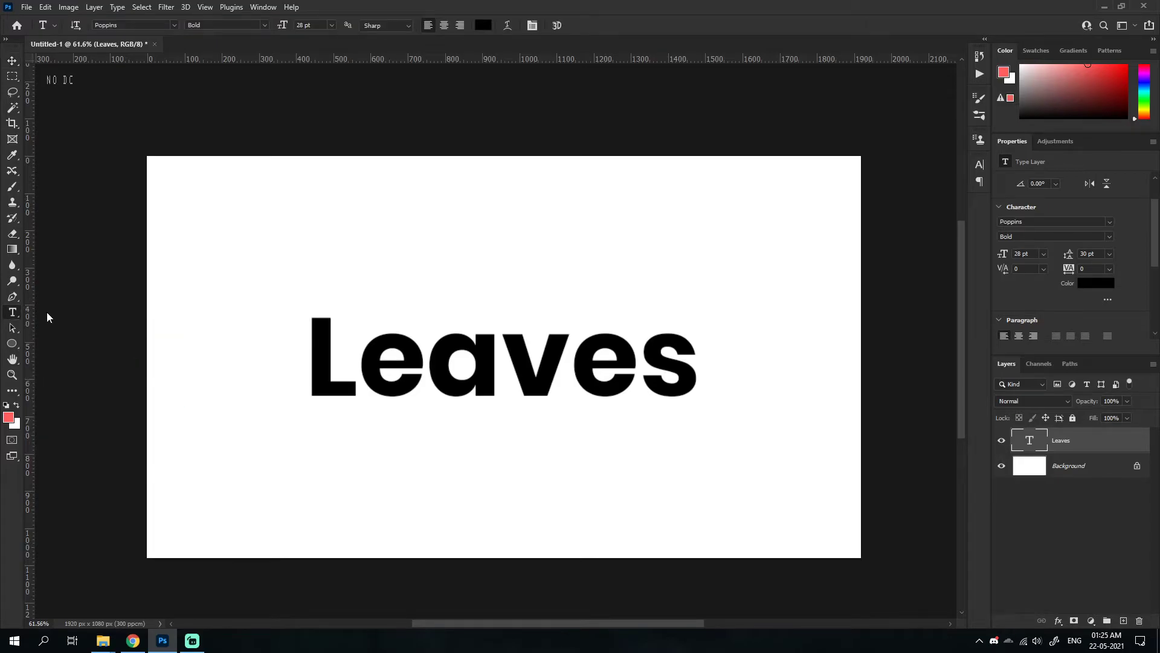
pyautogui.moveTo(103, 641)
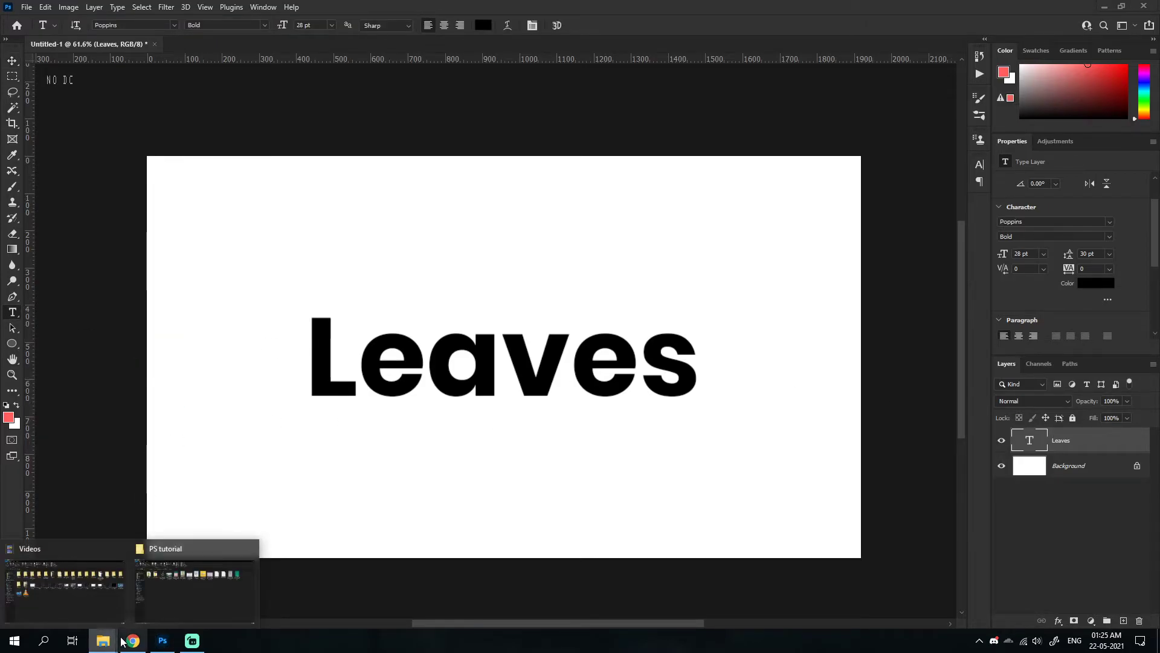
pyautogui.click(189, 589)
pyautogui.moveTo(271, 156); pyautogui.dragTo(357, 476)
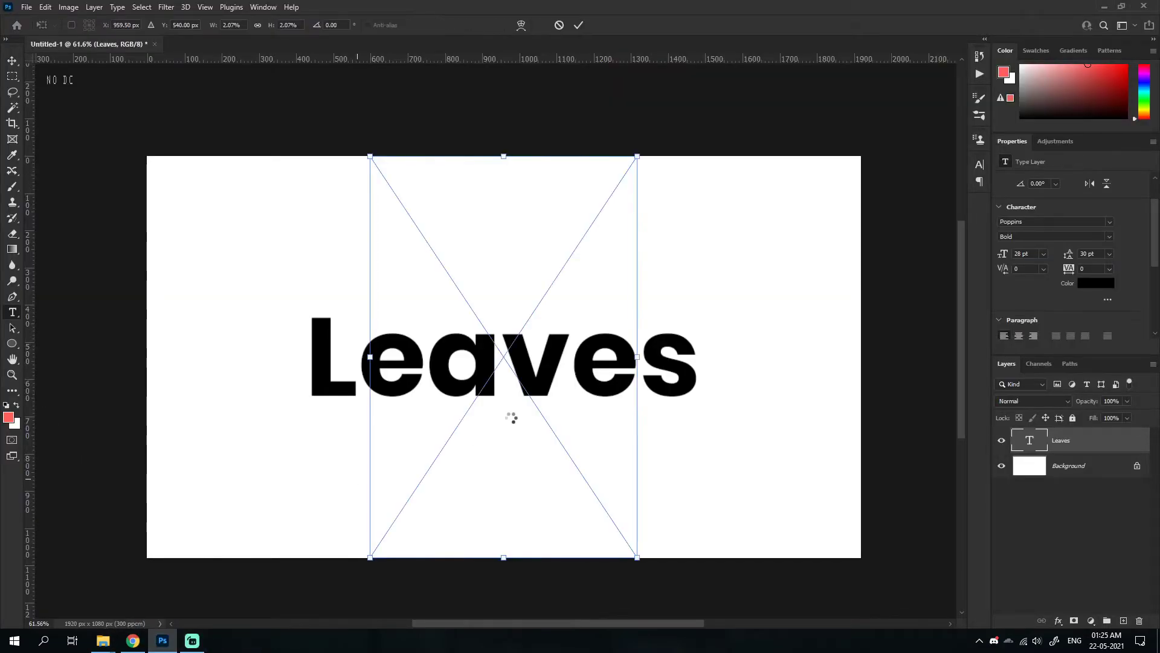
# - Rotate the placed leaves photo -90° and enlarge it to about 2007 by 1336 px so it covers the canvas
pyautogui.moveTo(673, 215); pyautogui.dragTo(365, 166)
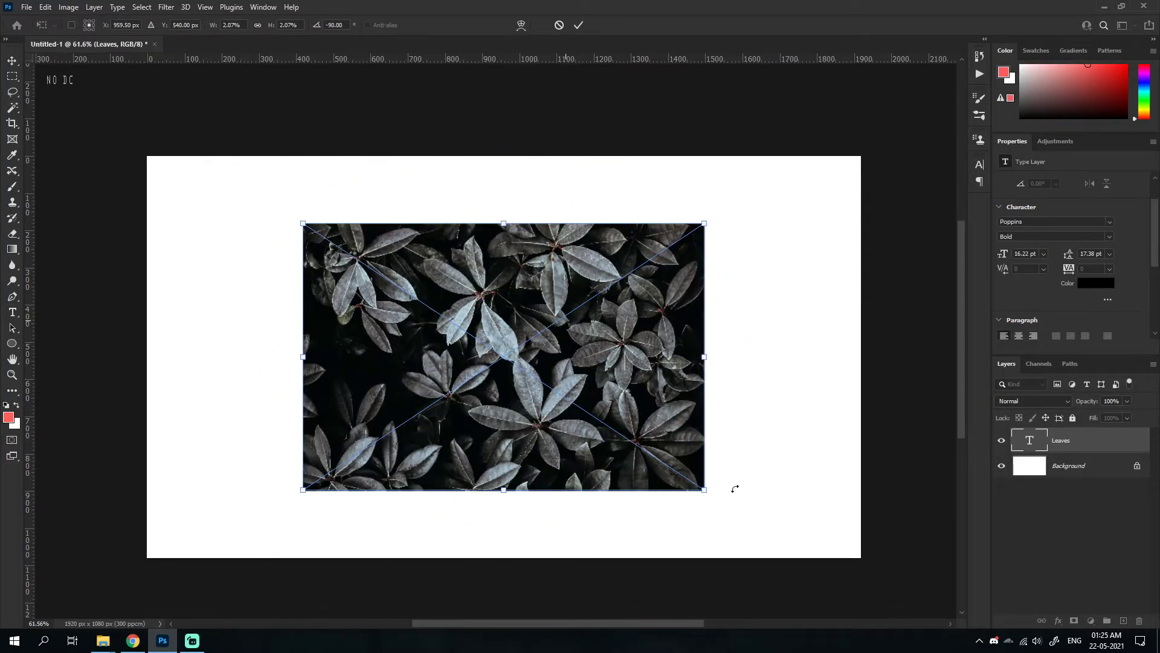
pyautogui.moveTo(704, 487); pyautogui.dragTo(891, 597)
pyautogui.press('Return')
pyautogui.press('t')
pyautogui.moveTo(682, 523); pyautogui.dragTo(667, 520)
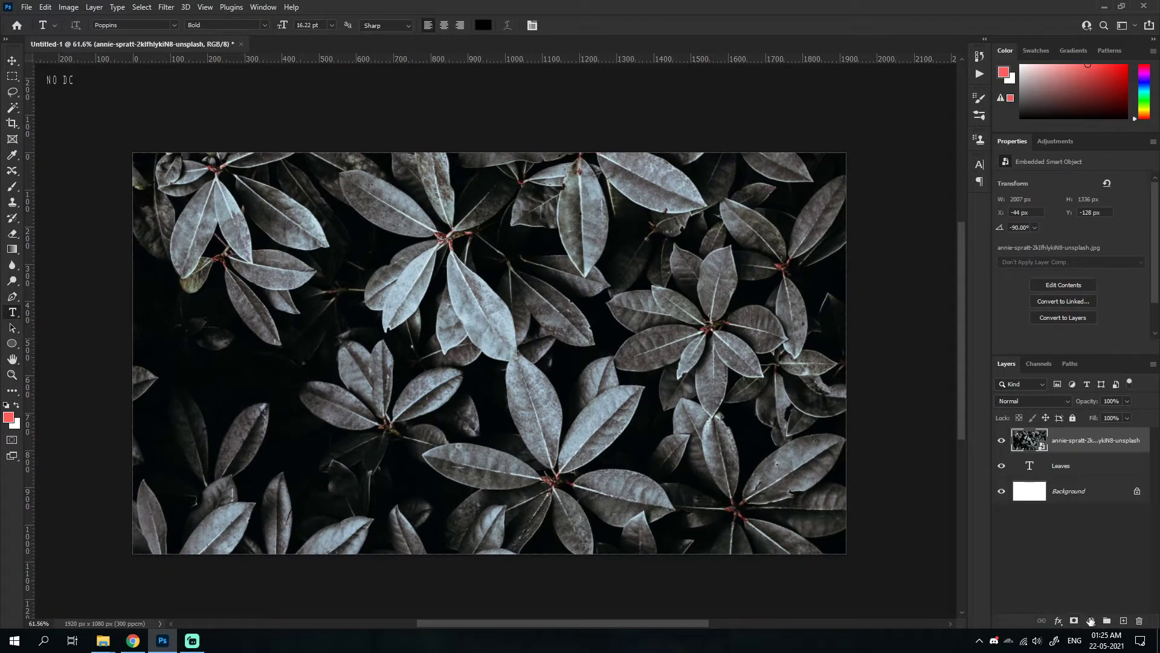
# - Add a Solid Color fill layer in dark green above the leaves photo
pyautogui.click(1091, 620)
pyautogui.click(1083, 406)
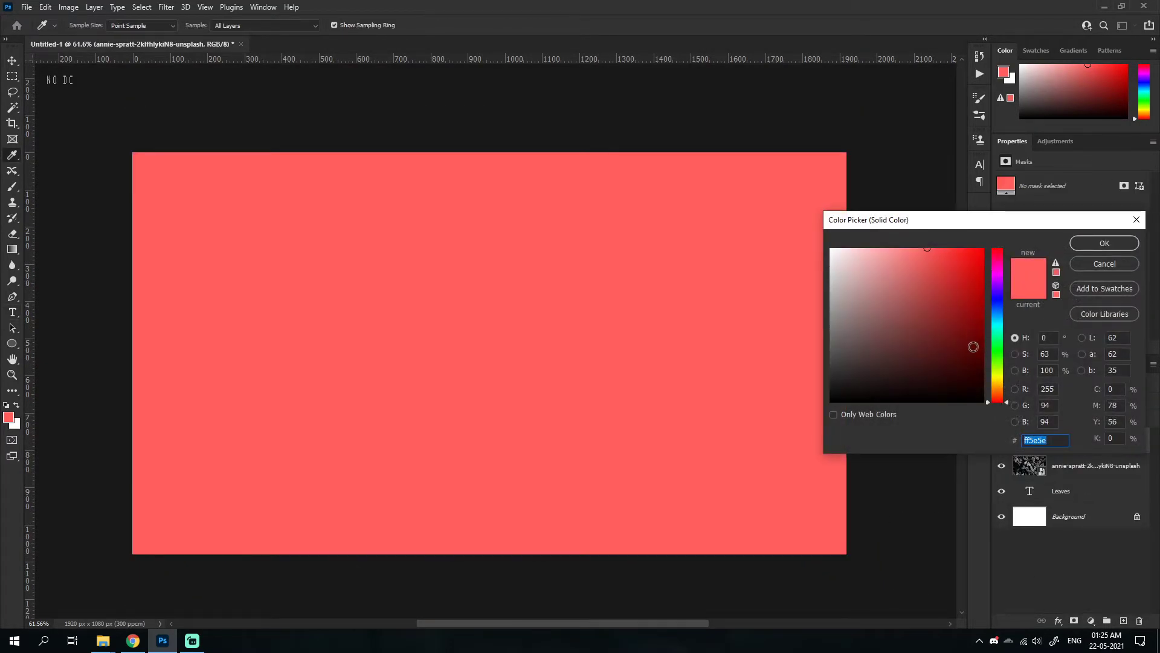
pyautogui.click(997, 360)
pyautogui.moveTo(943, 275); pyautogui.dragTo(982, 365)
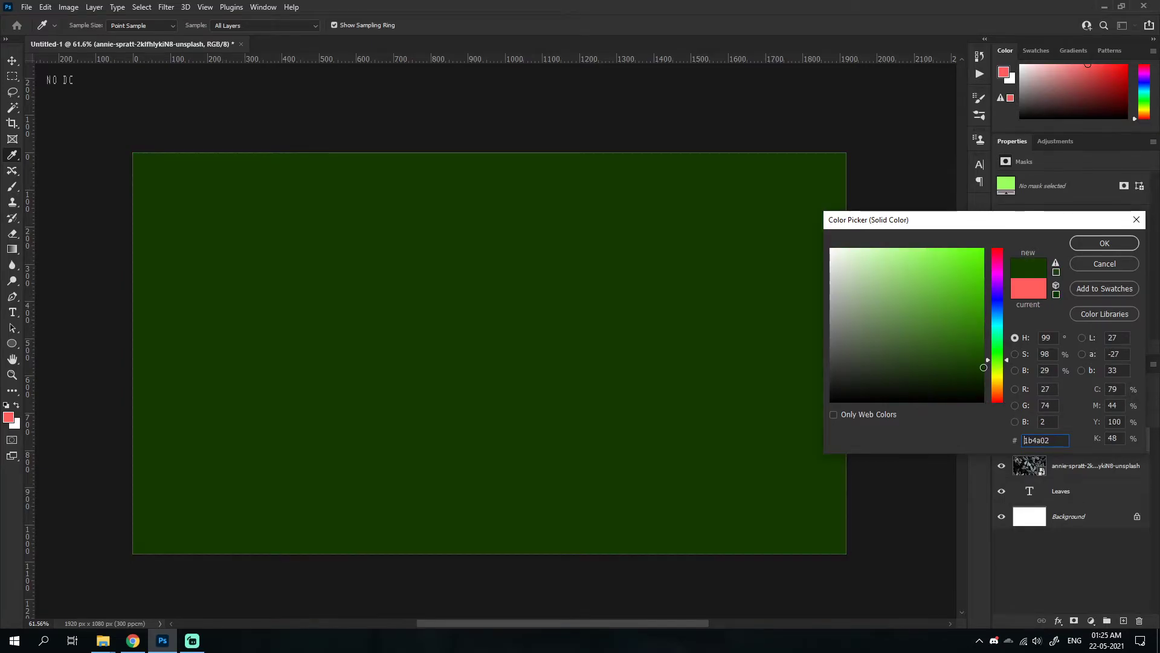
pyautogui.click(1094, 249)
# - Clip the green fill layer to the leaves photo and set its blend mode to Multiply
pyautogui.keyDown('alt'); pyautogui.click(1095, 457); pyautogui.keyUp('alt')
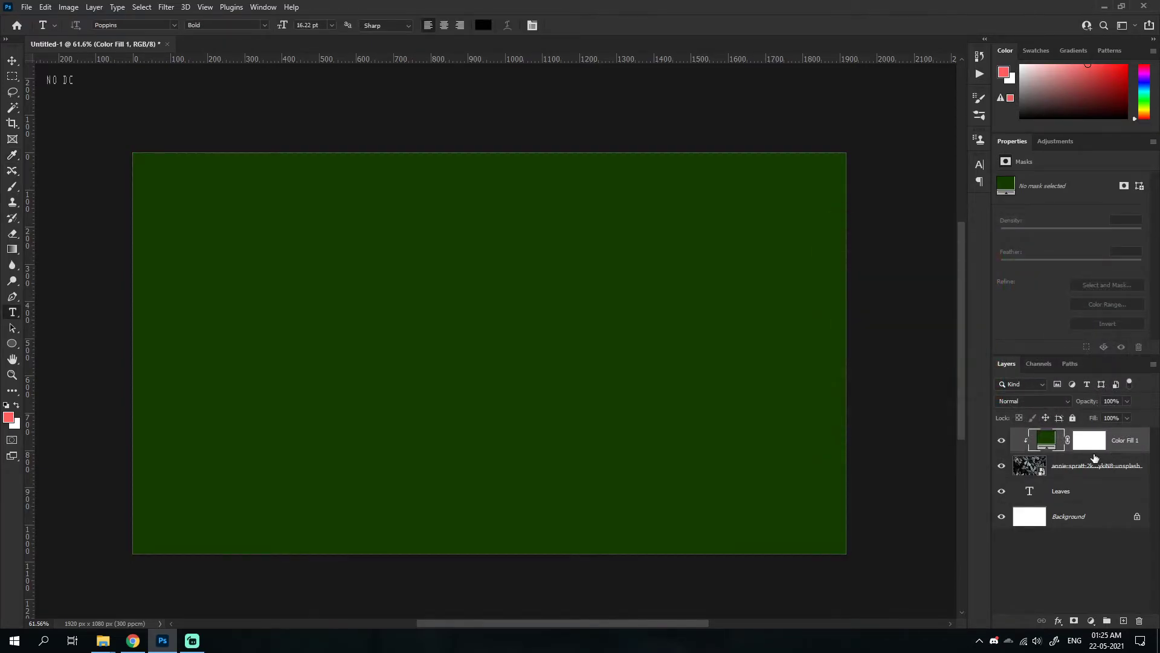
pyautogui.click(1055, 401)
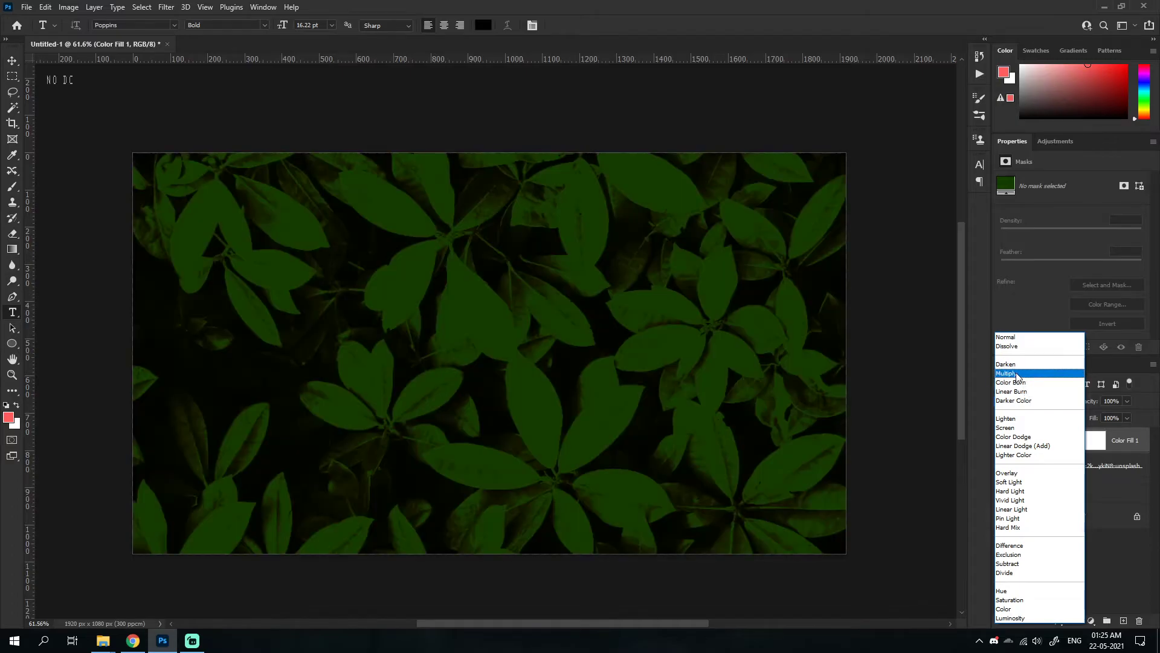
pyautogui.click(1016, 374)
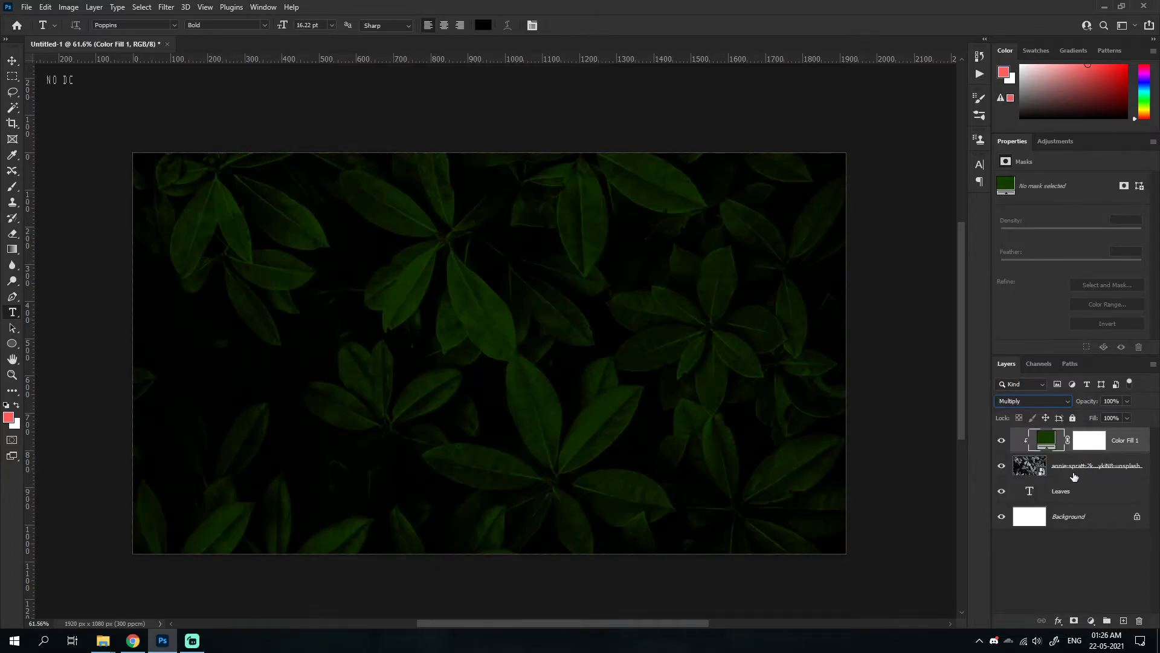
# - Merge the green fill layer and the leaves photo into a single layer
pyautogui.keyDown('shift'); pyautogui.click(1067, 467); pyautogui.keyUp('shift')
pyautogui.hotkey('ctrl', 'w')
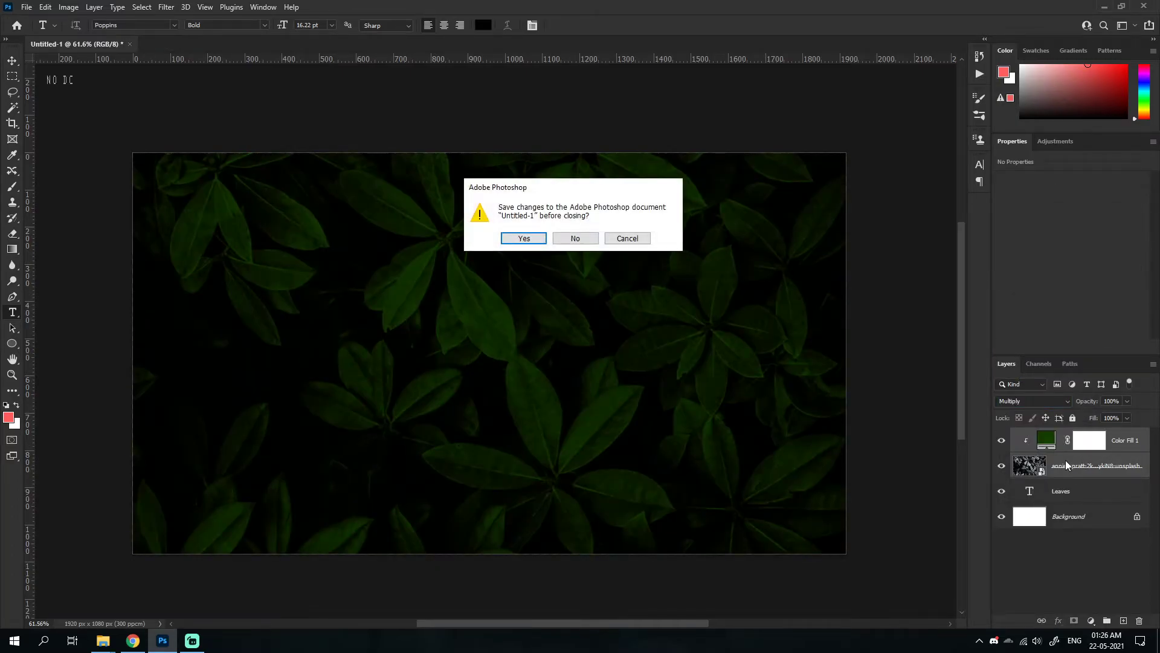
pyautogui.click(637, 239)
pyautogui.hotkey('ctrl', 'e')
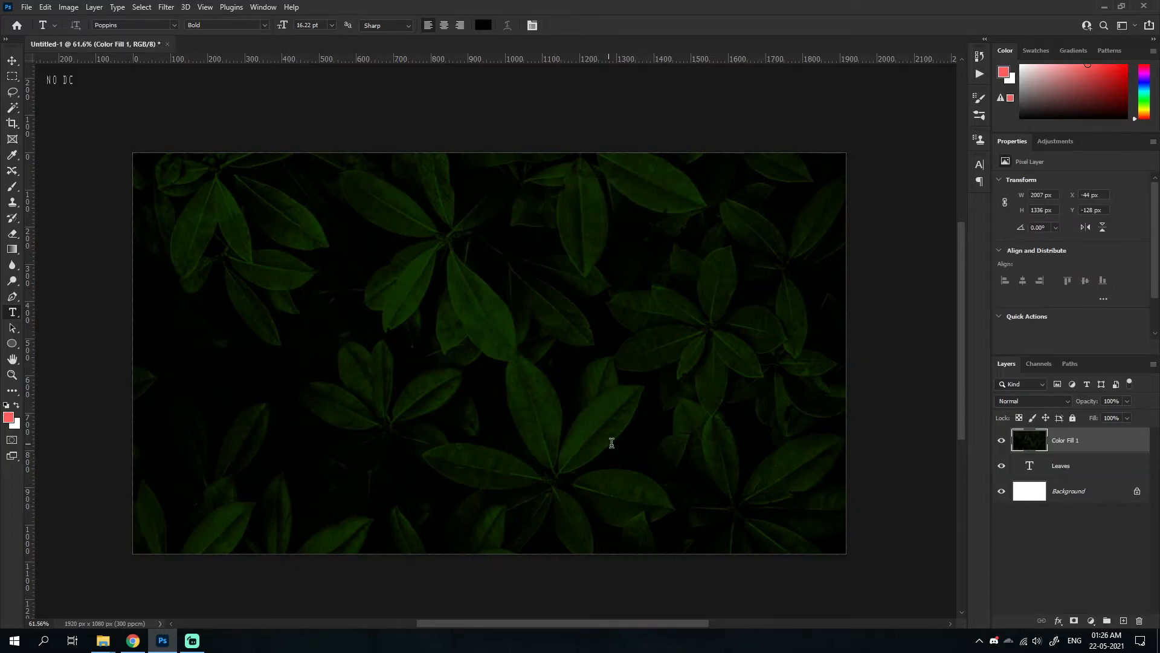
# - Move the Leaves text layer above the merged green leaves layer
pyautogui.scroll(1, 609, 442)
pyautogui.hotkey('alt', '[')
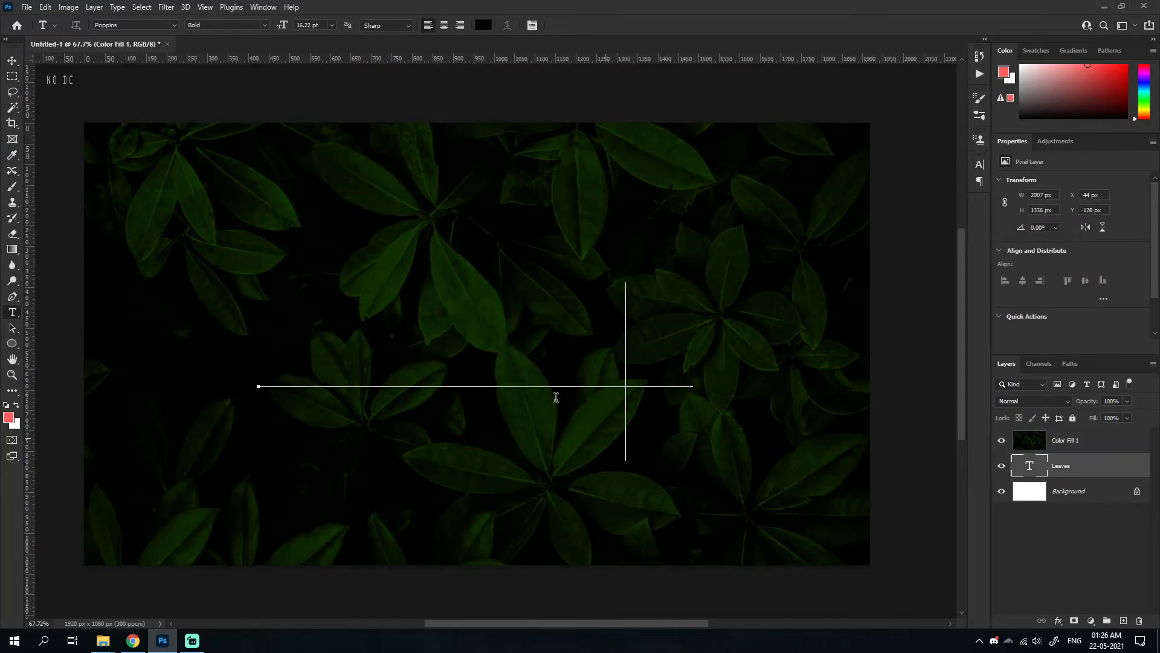
pyautogui.click(15, 62)
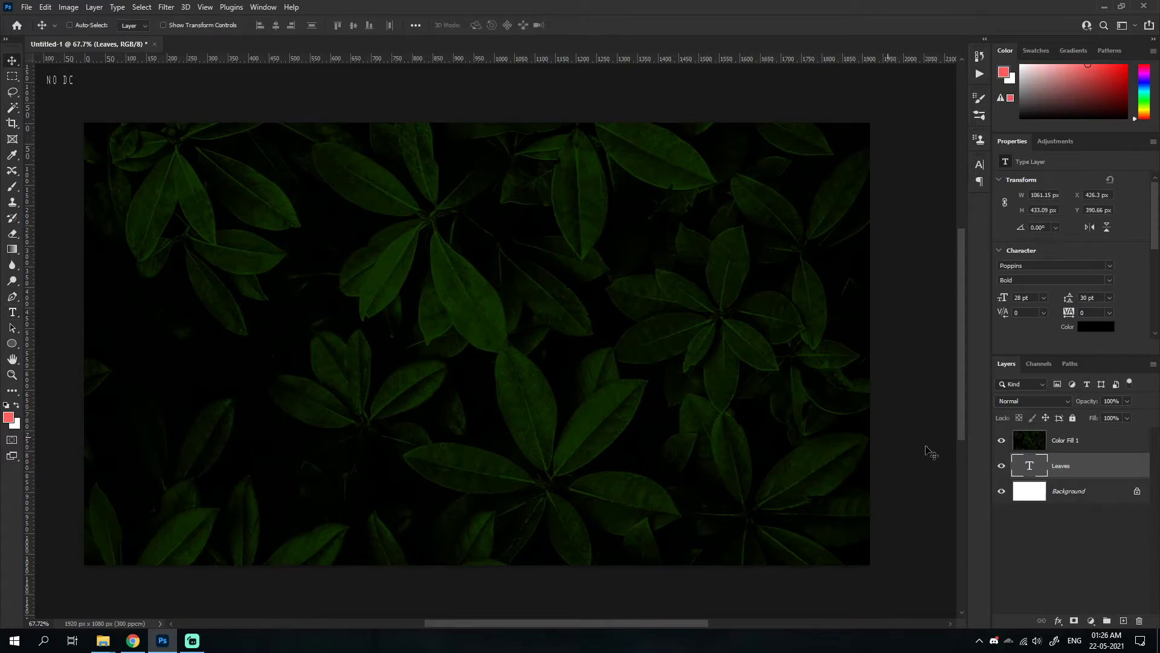
pyautogui.moveTo(1030, 469); pyautogui.dragTo(1030, 438)
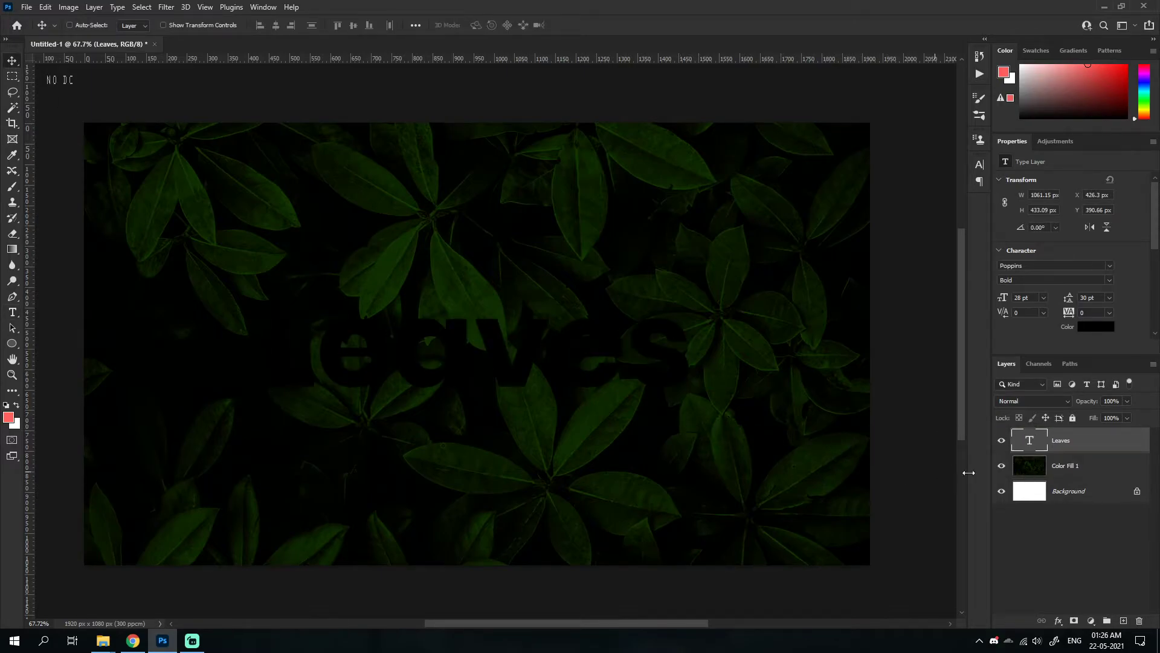
# - Set the Leaves text color to white (ffffff) and center the text horizontally on the canvas
pyautogui.click(1095, 327)
pyautogui.write('ffffff')
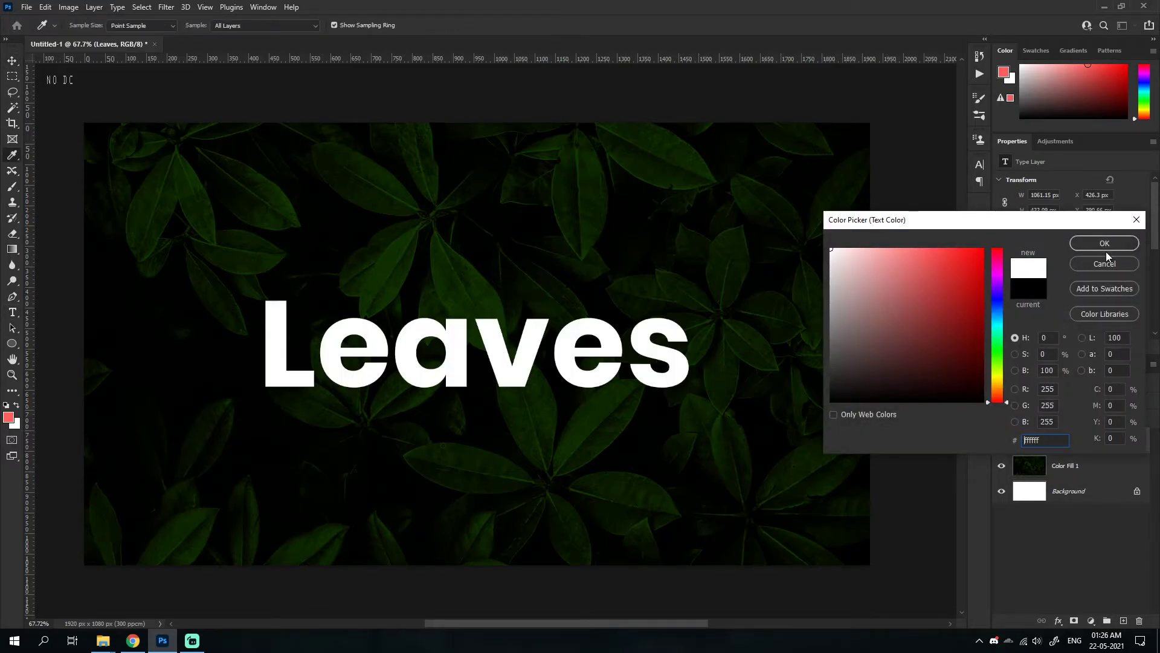
pyautogui.hotkey('ctrl', 'a')
pyautogui.click(278, 25)
pyautogui.hotkey('ctrl', 'd')
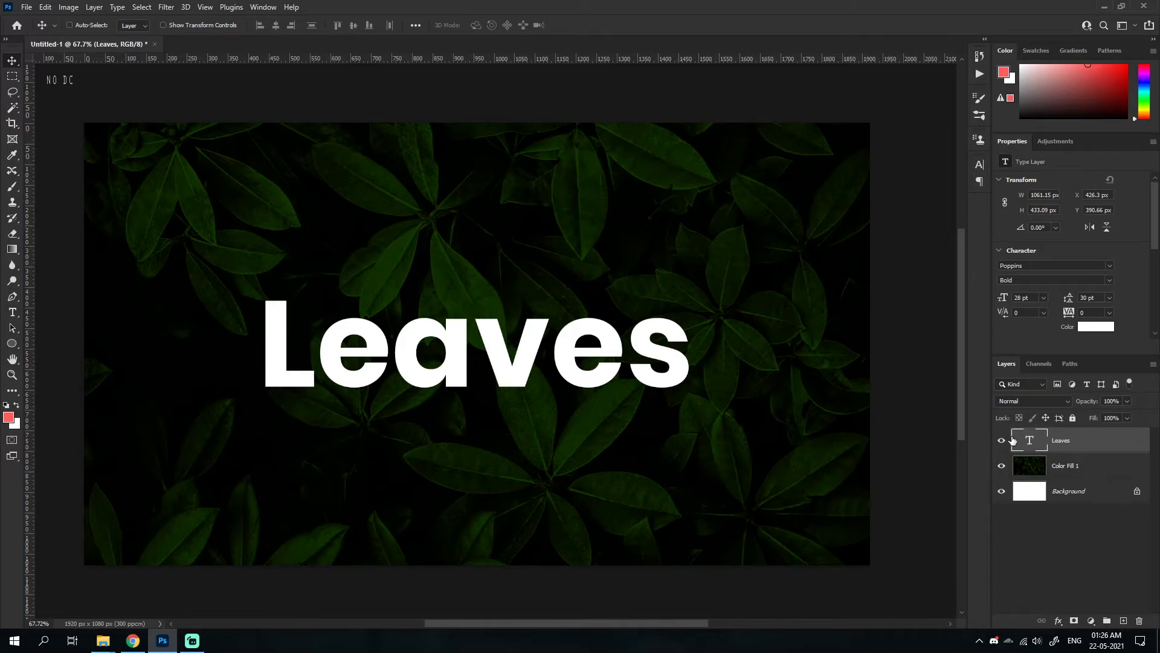
# - Load the Leaves text layer's outline as a selection with Load Selection, and deselect it
pyautogui.press('ctrl')
pyautogui.click(141, 7)
pyautogui.click(167, 273)
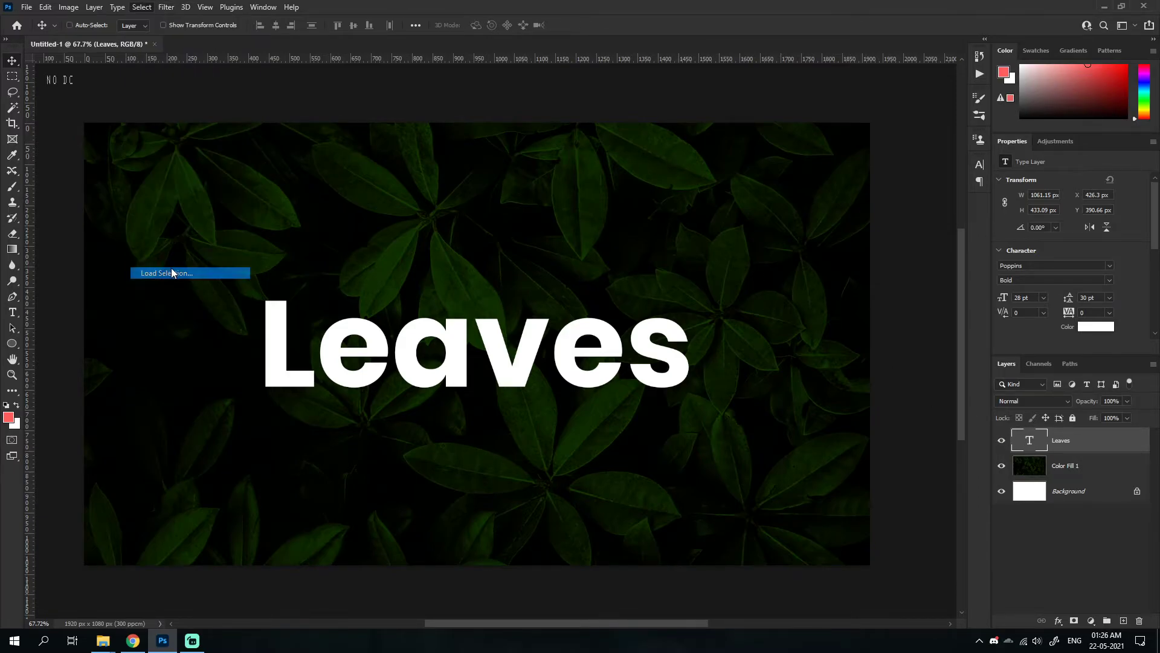
pyautogui.click(672, 168)
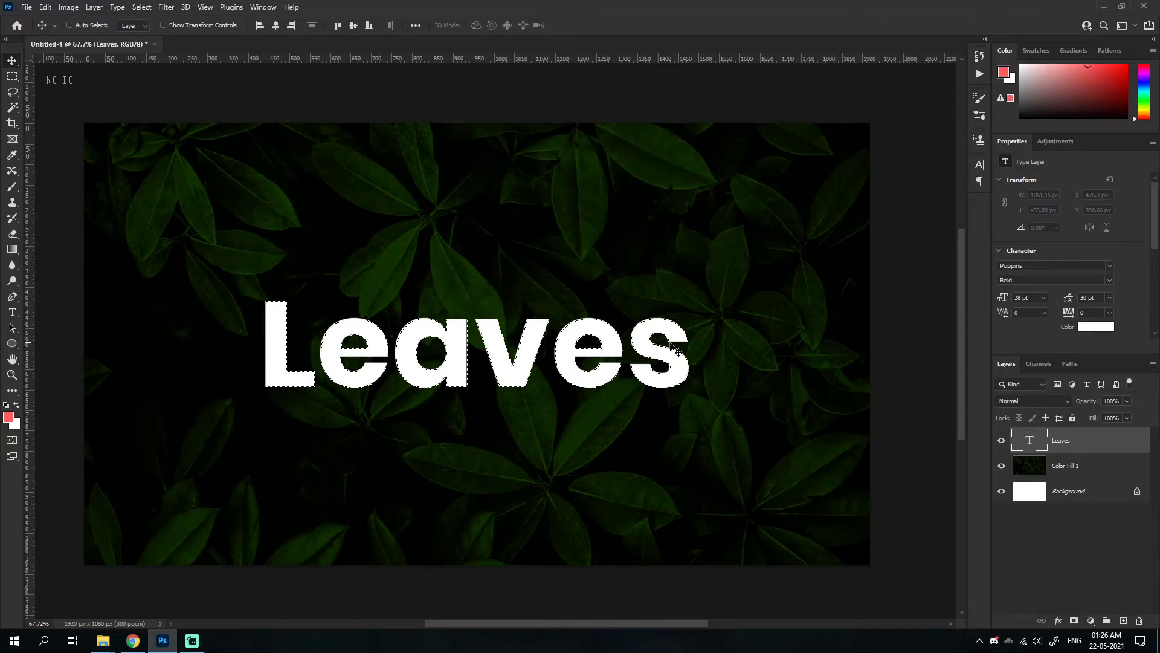
pyautogui.hotkey('ctrl', 'd')
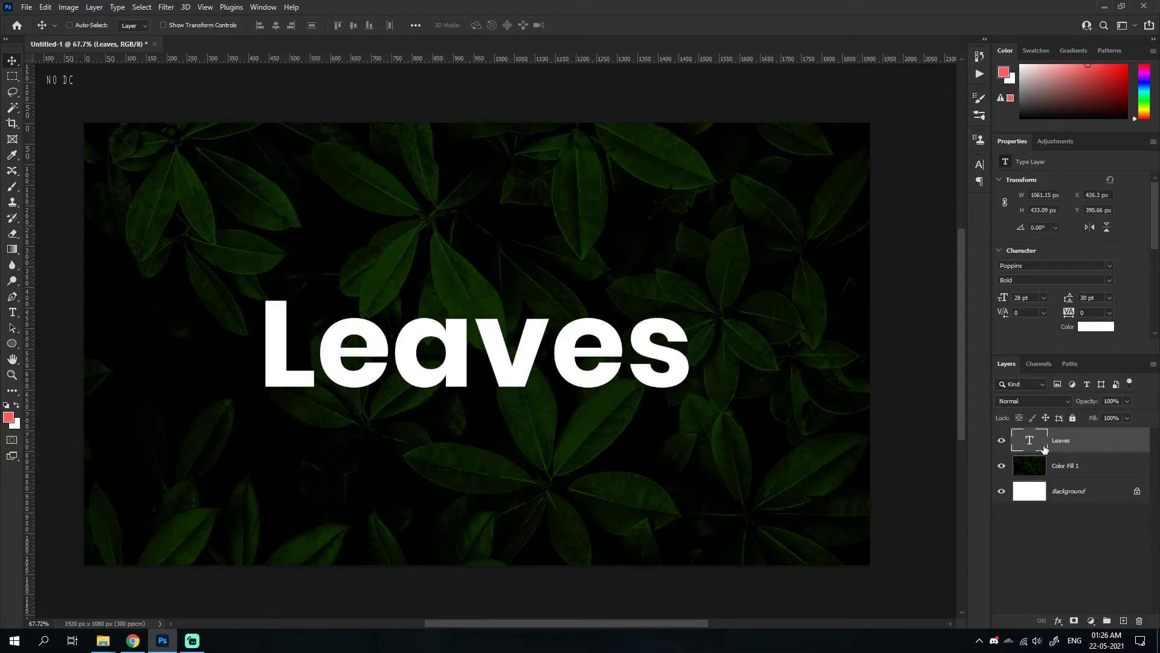
# - Select the Leaves text outline, hide the text layer, and mask the Color Fill 1 leaves layer with the selection
pyautogui.press('ctrl')
pyautogui.keyDown('ctrl'); pyautogui.click(1031, 443); pyautogui.keyUp('ctrl')
pyautogui.click(1001, 440)
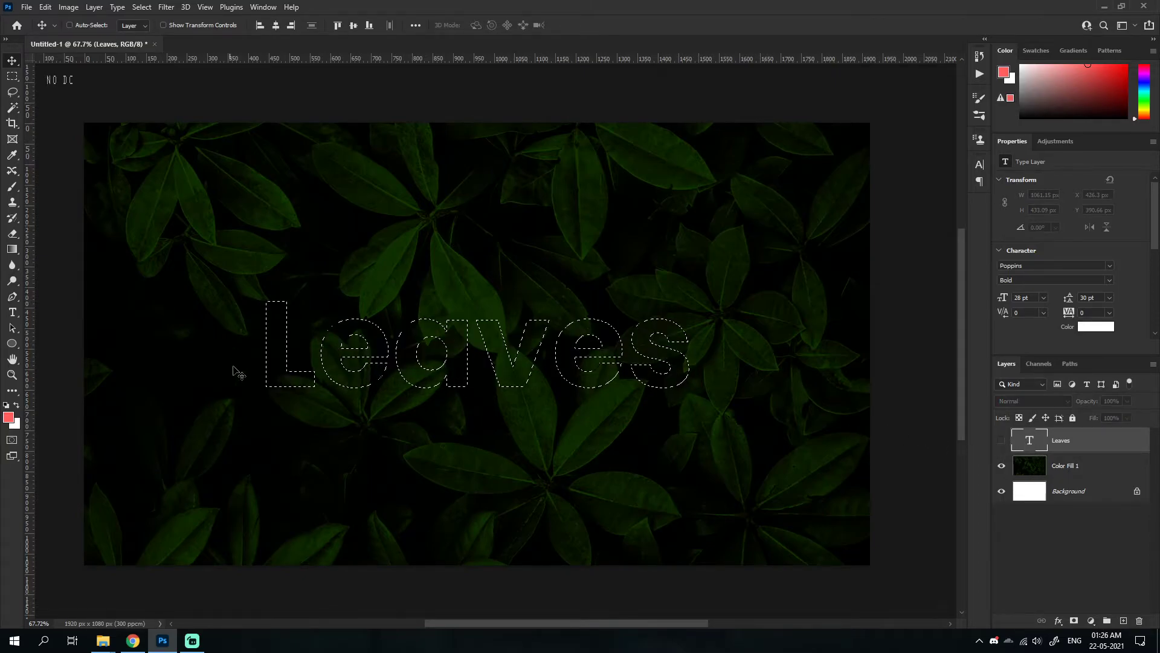
pyautogui.click(1039, 473)
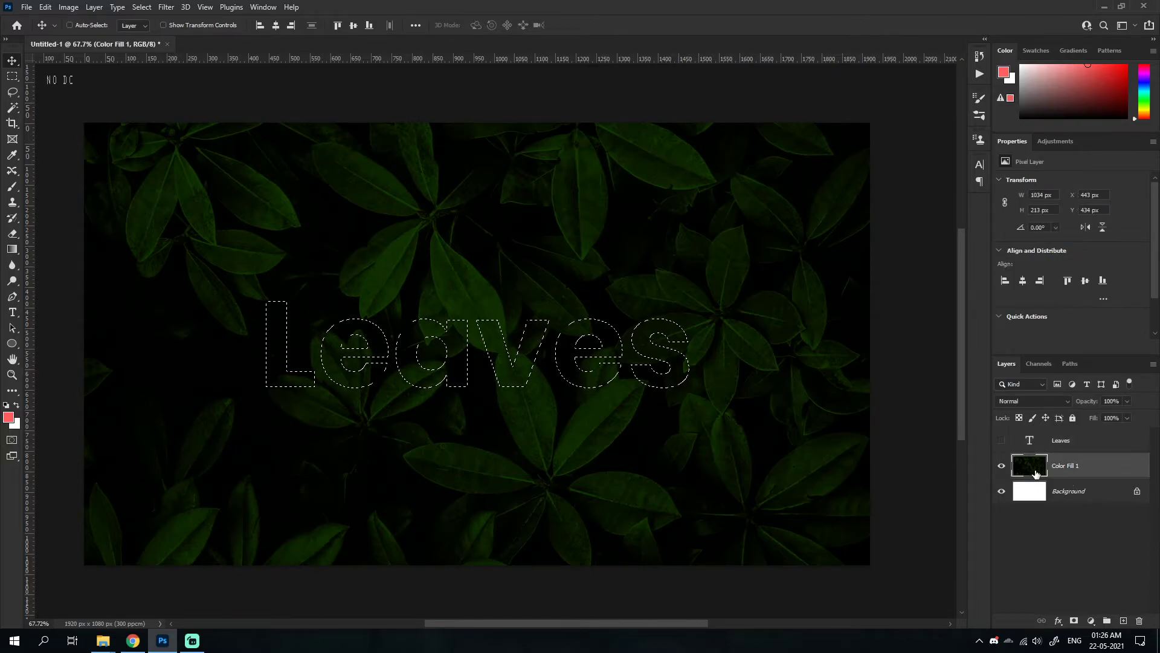
pyautogui.click(1074, 620)
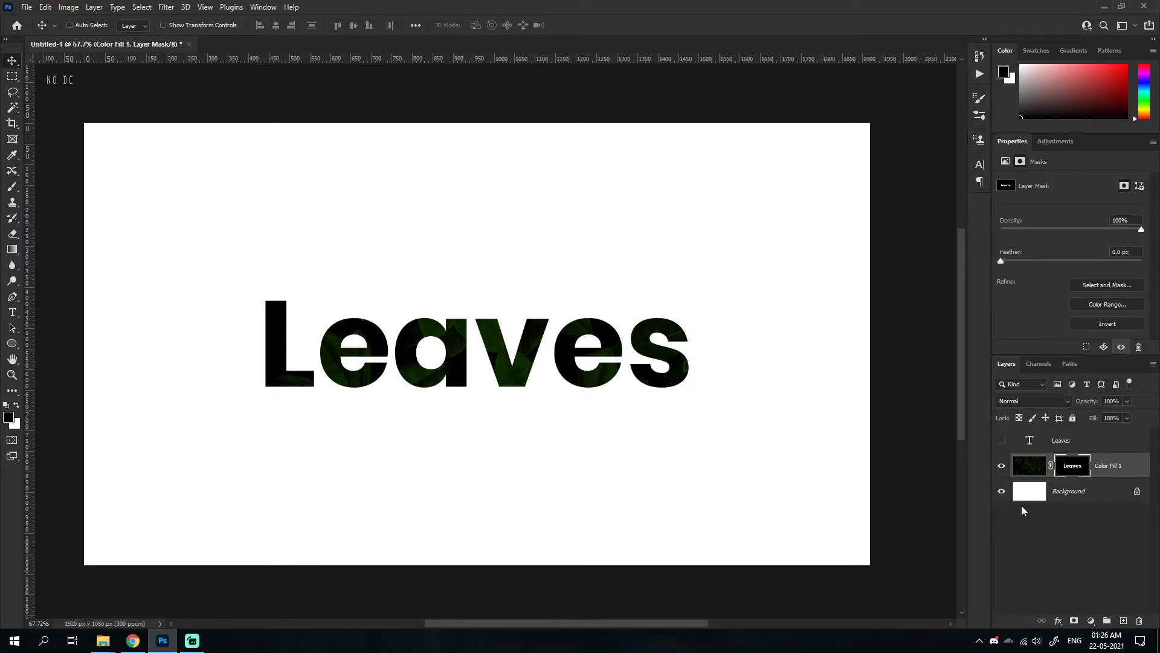
# - Examine the masked Leaves lettering filled with the dark leaves photo
pyautogui.moveTo(341, 361); pyautogui.dragTo(780, 416)
pyautogui.scroll(-5, 779, 416)
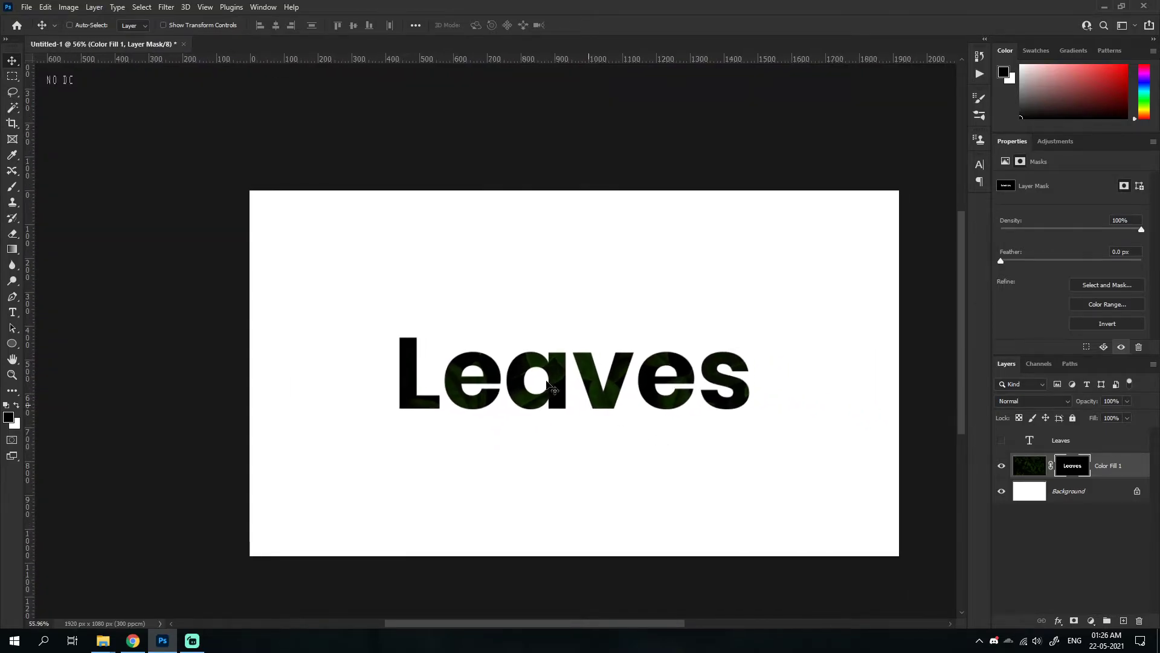
pyautogui.scroll(2, 588, 405)
pyautogui.scroll(1, 537, 447)
pyautogui.scroll(-2, 419, 370)
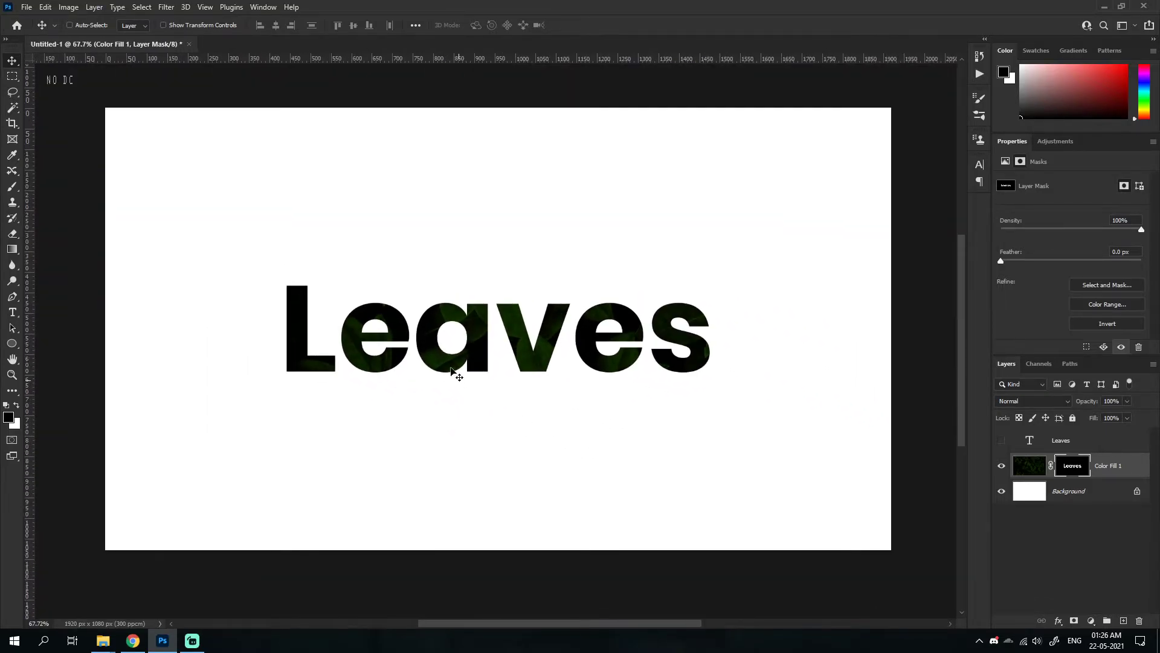
pyautogui.click(1038, 472)
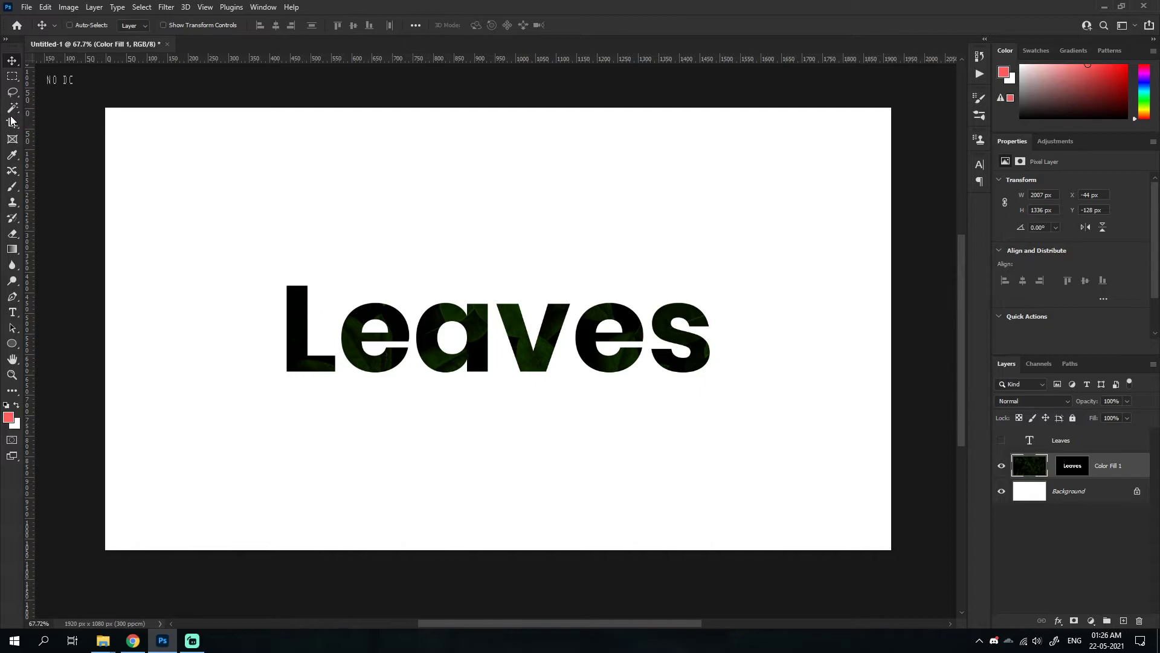
pyautogui.moveTo(596, 375); pyautogui.dragTo(546, 408)
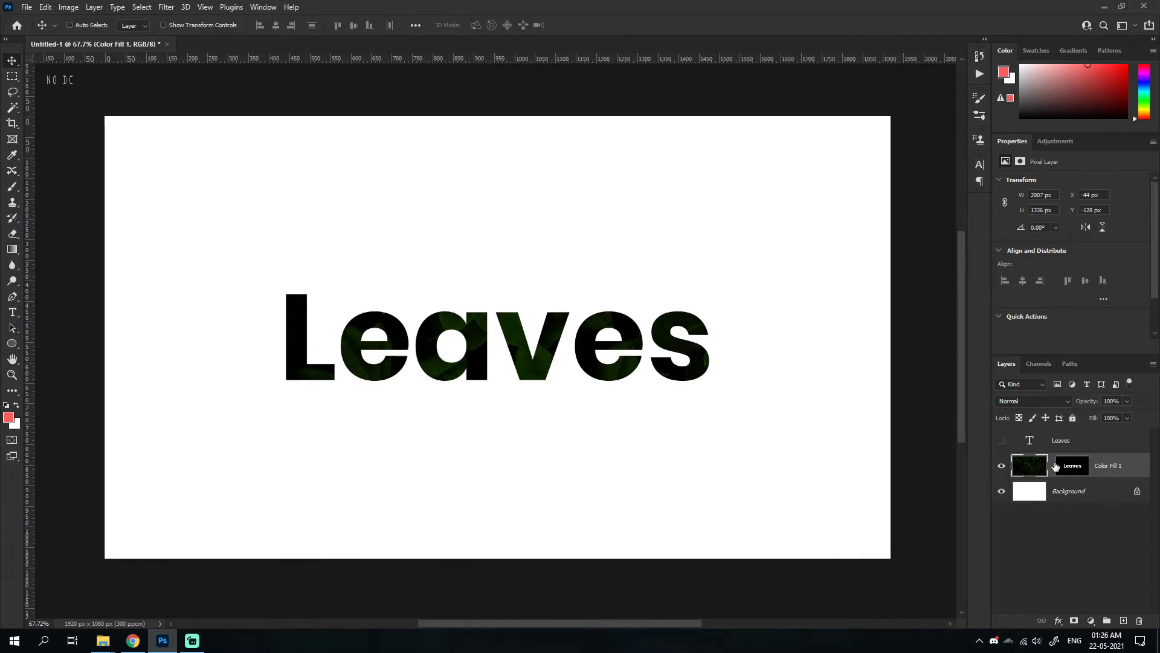
# - Show the Leaves text layer and delete the layer mask from the Color Fill 1 leaves layer
pyautogui.click(1001, 442)
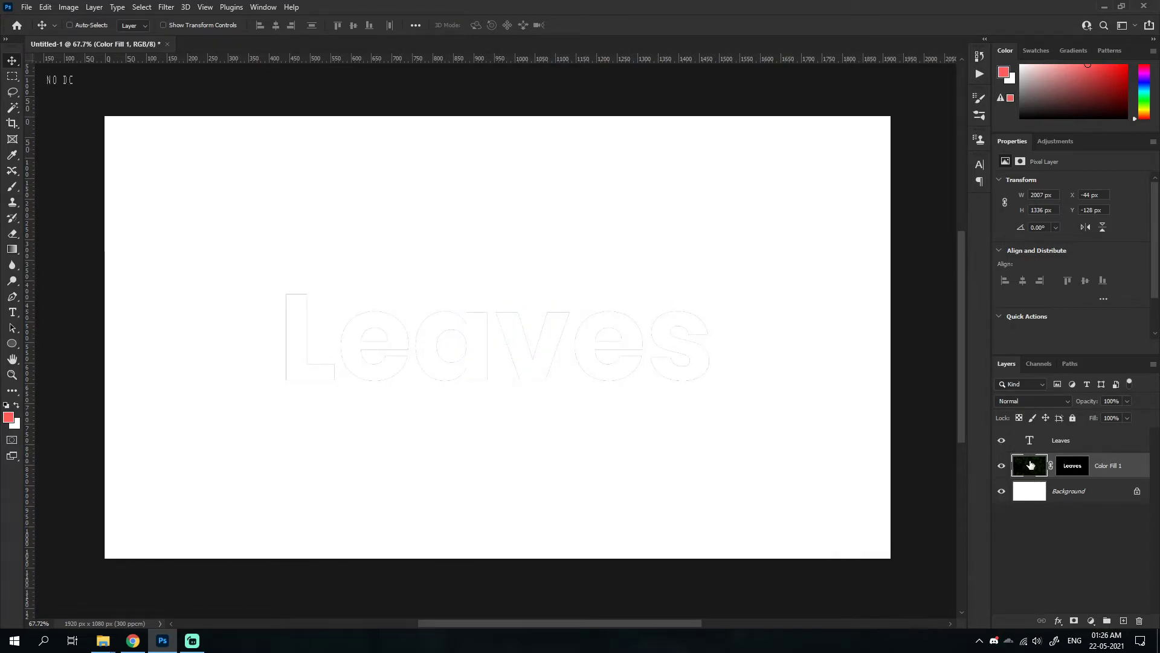
pyautogui.rightClick(1084, 467)
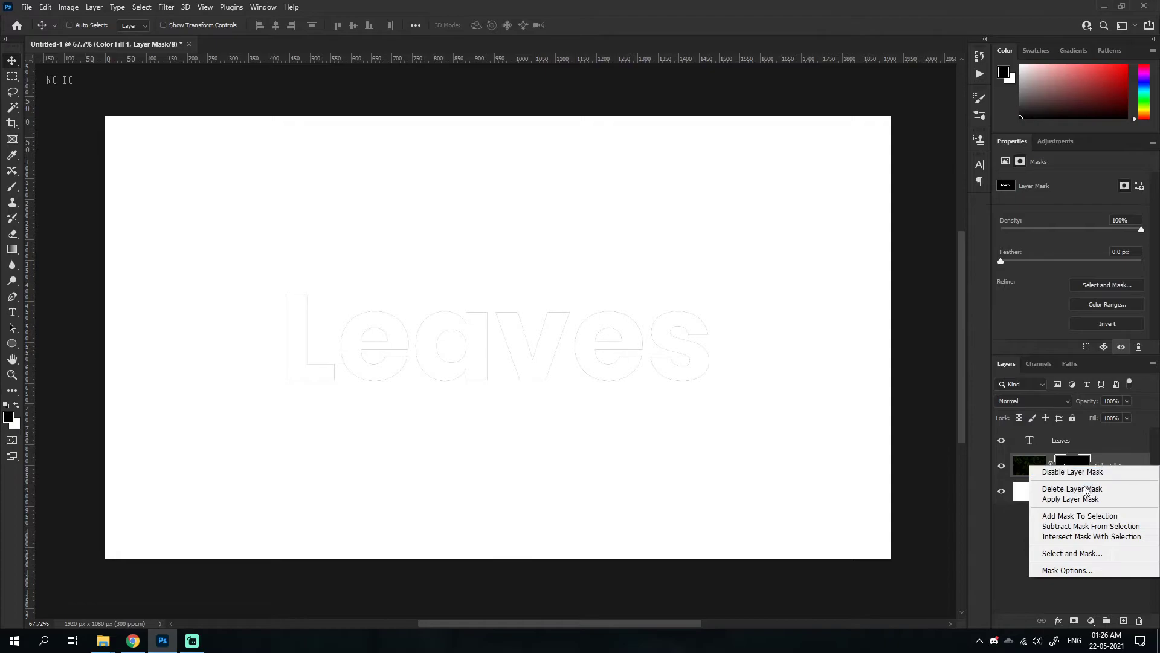
pyautogui.click(1064, 487)
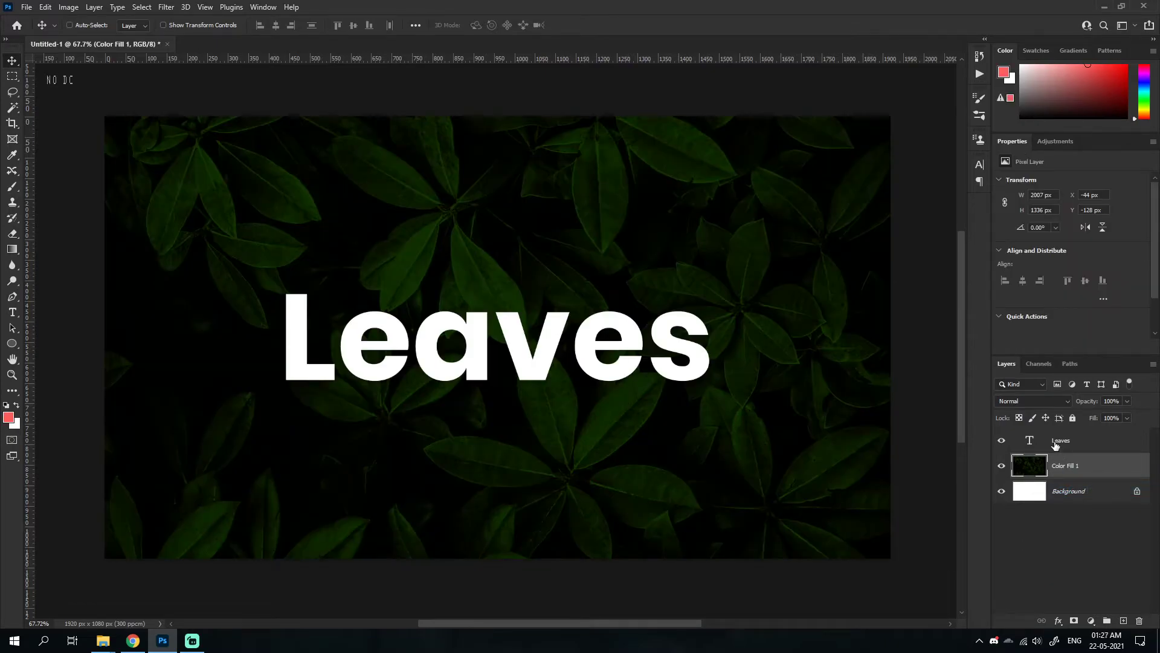
# - Add the vertical text Leaves beside the horizontal Leaves text with the Vertical Type Tool
pyautogui.click(1055, 445)
pyautogui.click(12, 312)
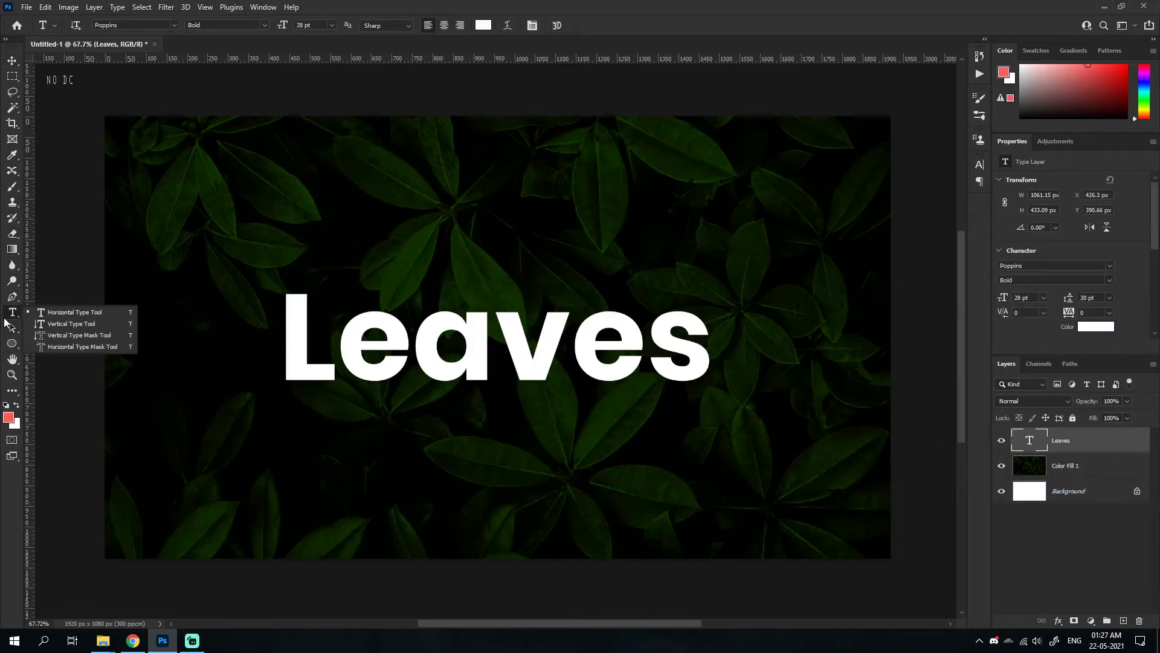
pyautogui.click(59, 328)
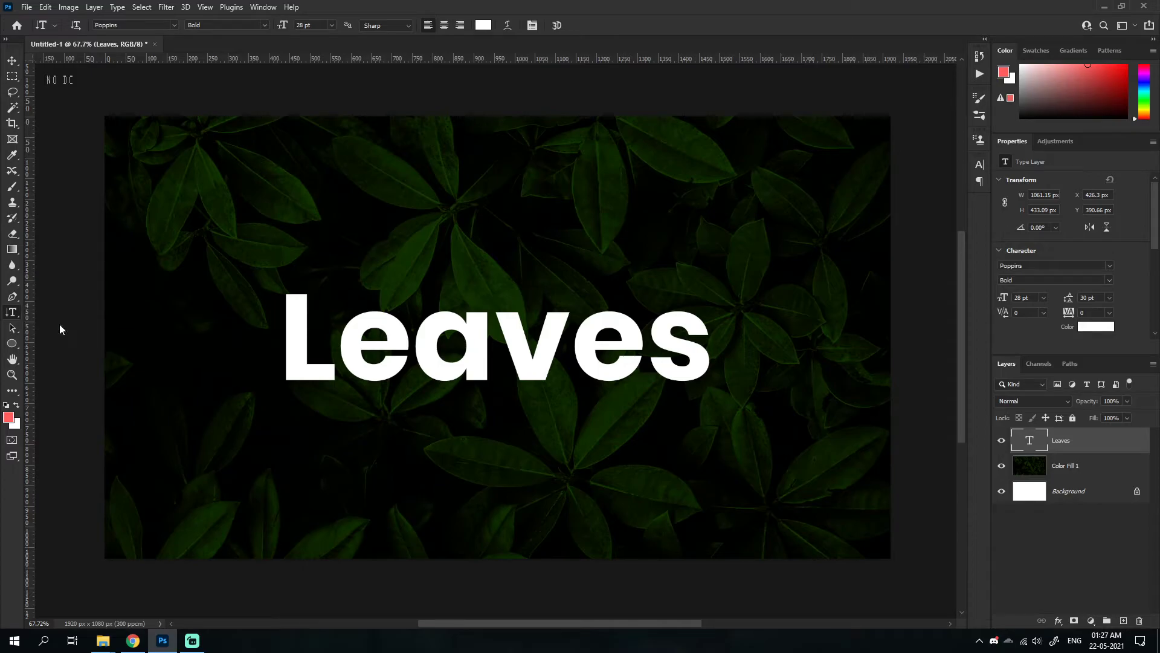
pyautogui.click(223, 197)
pyautogui.write('Leave')
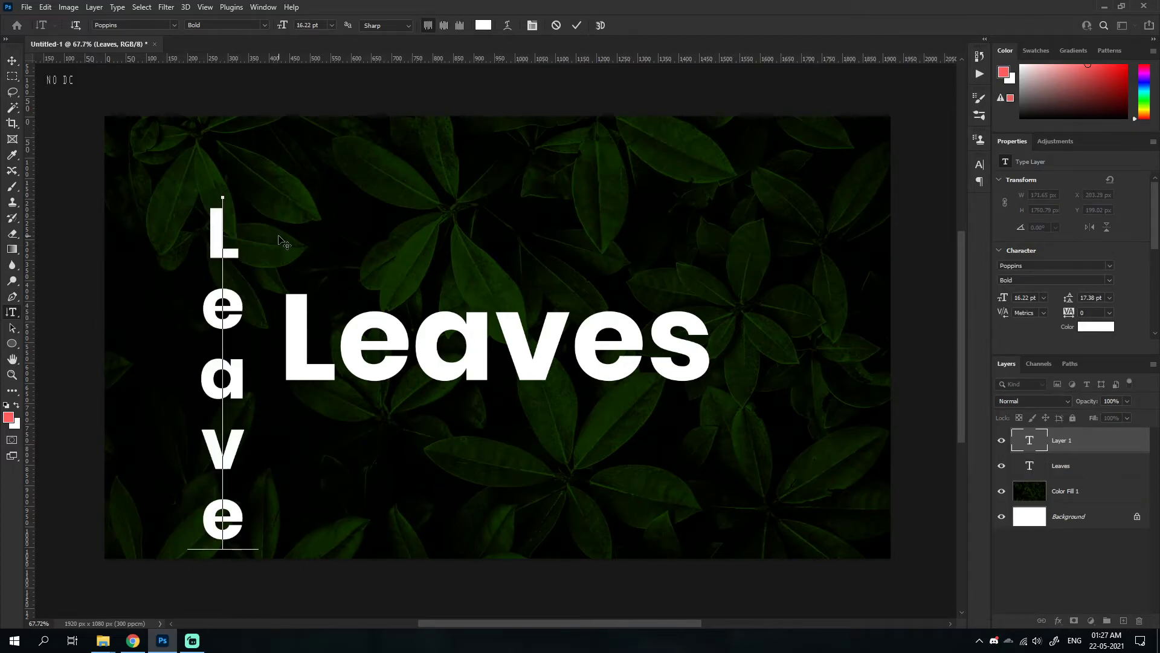
pyautogui.write('s')
# - Move the vertical Leaves text up to fit within the canvas, and delete its layer
pyautogui.click(12, 60)
pyautogui.moveTo(224, 327); pyautogui.dragTo(208, 261)
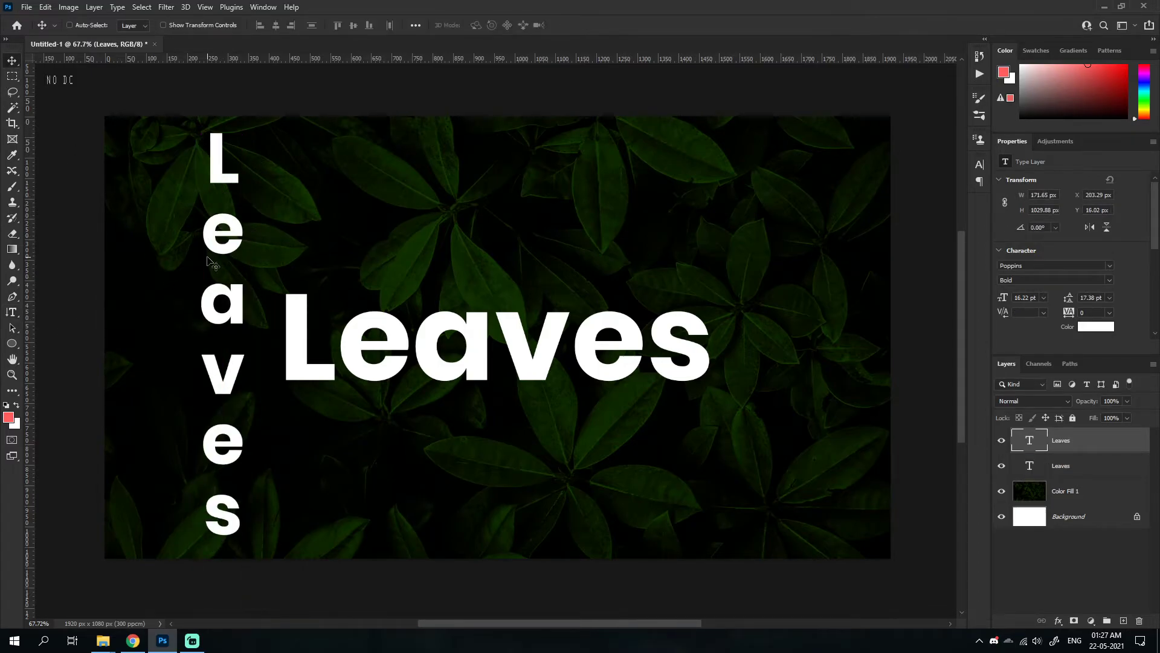
pyautogui.scroll(-1, 1139, 310)
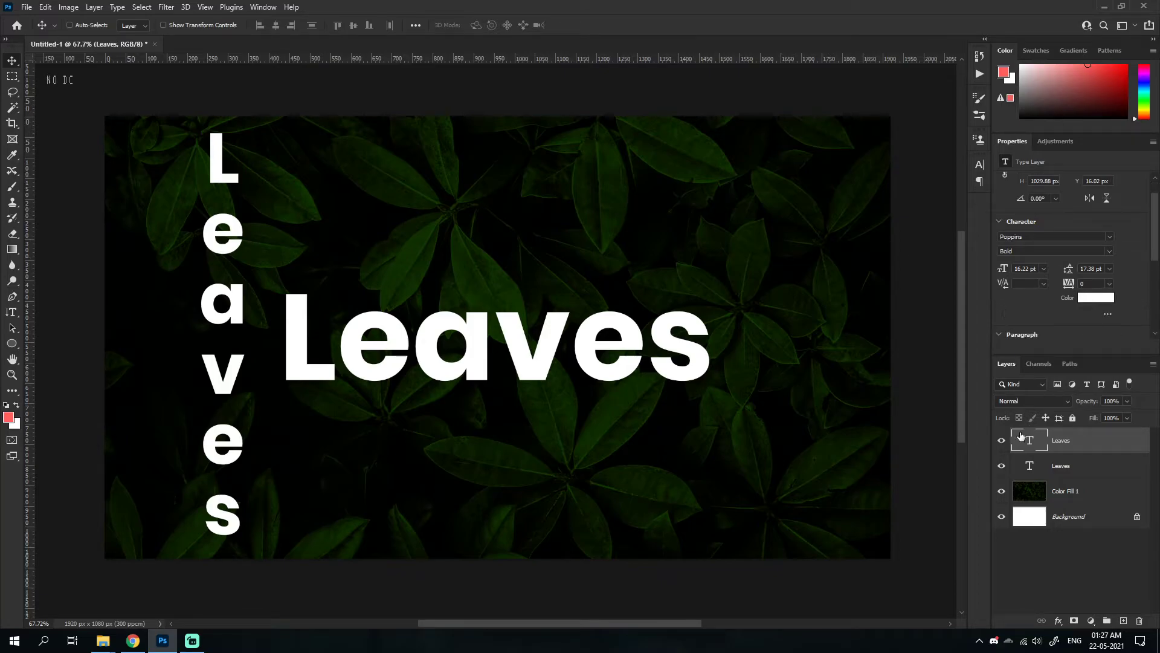
pyautogui.press('Delete')
# - Create a vertical text selection reading Leave with the Vertical Type Mask Tool, and deselect it
pyautogui.click(7, 311)
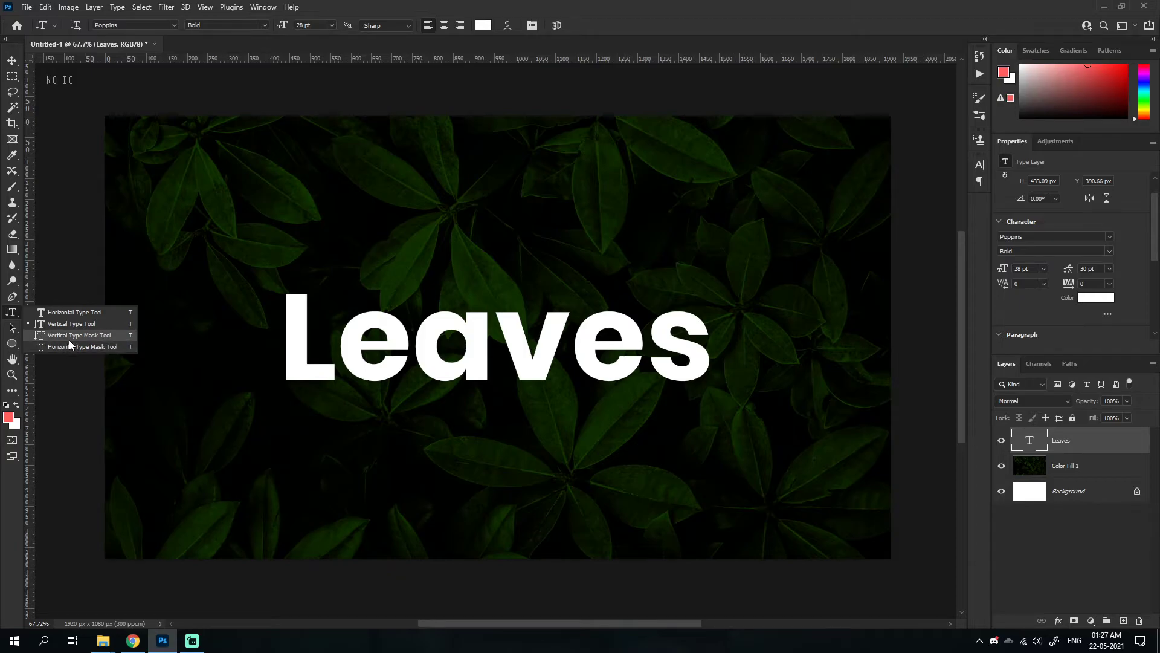
pyautogui.click(74, 346)
pyautogui.click(233, 219)
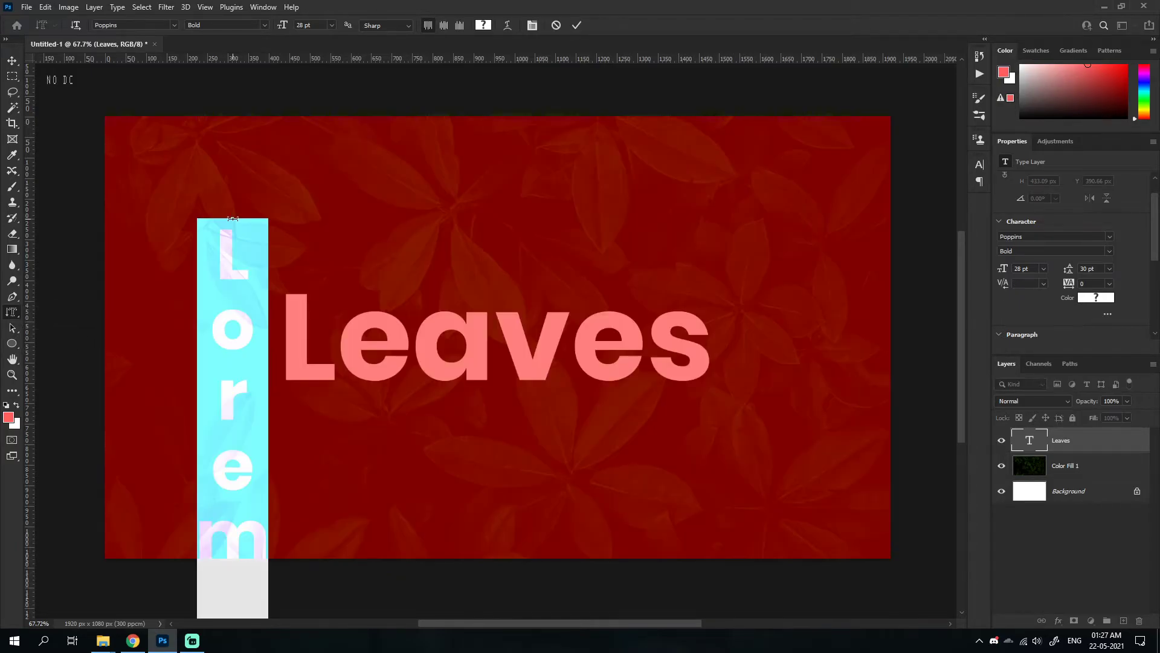
pyautogui.write('Leave')
pyautogui.click(13, 61)
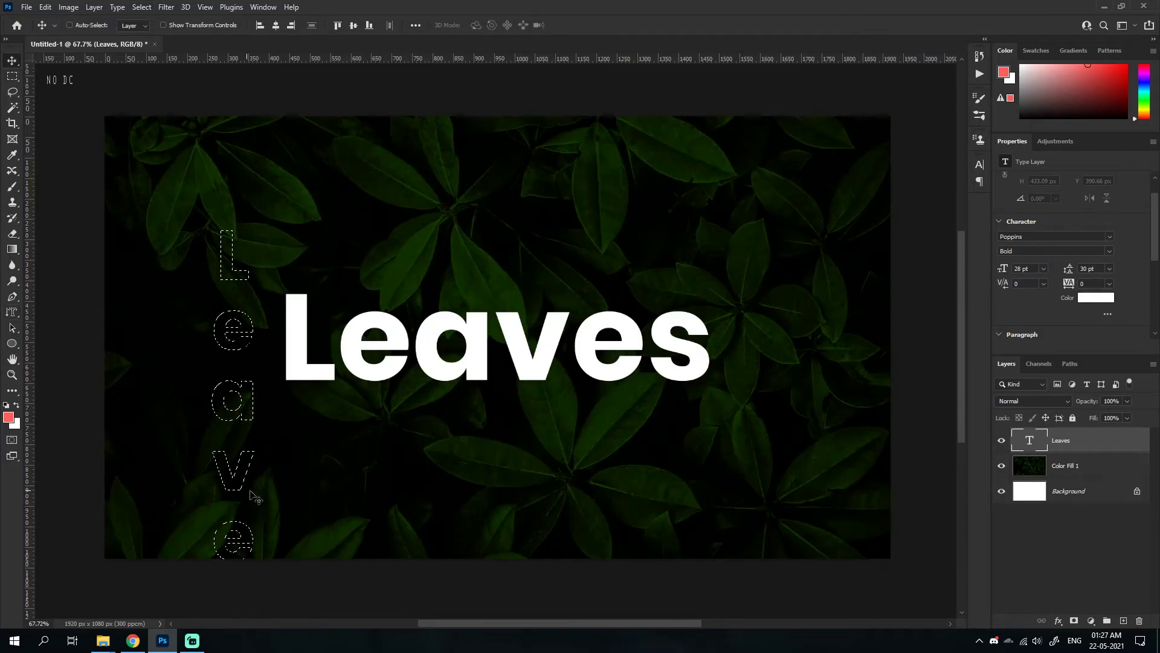
pyautogui.hotkey('ctrl', 'd')
# - Enter Leaves as a horizontal type mask over the upper part of the leaves photo
pyautogui.rightClick(12, 312)
pyautogui.click(91, 349)
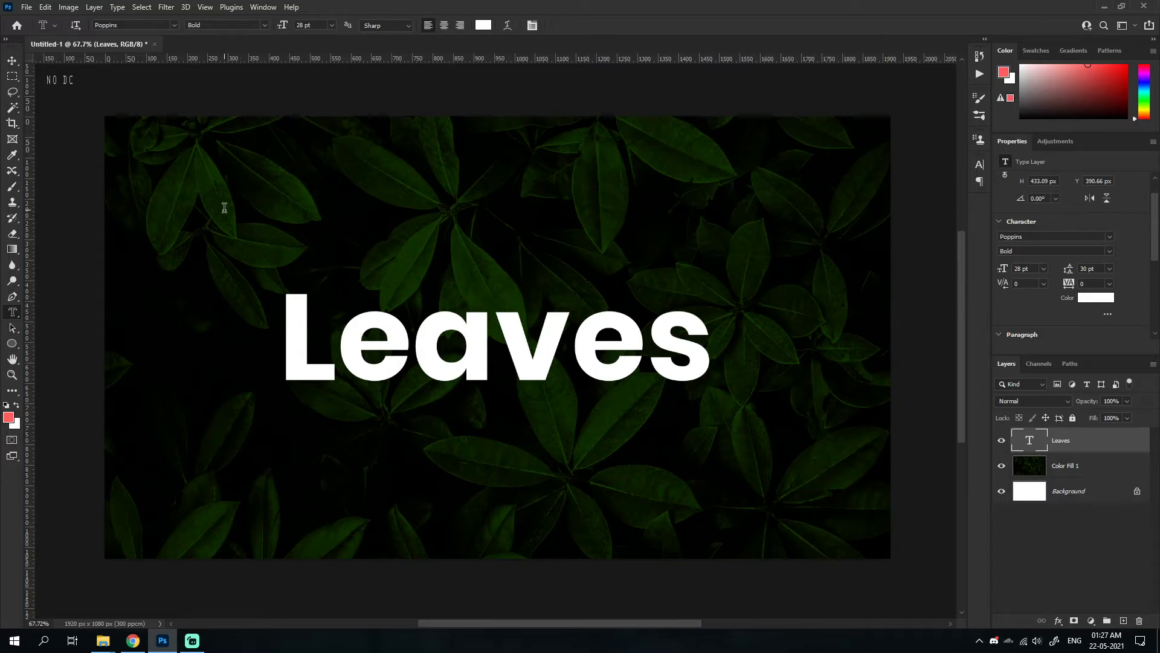
pyautogui.click(201, 202)
pyautogui.write('Leaves')
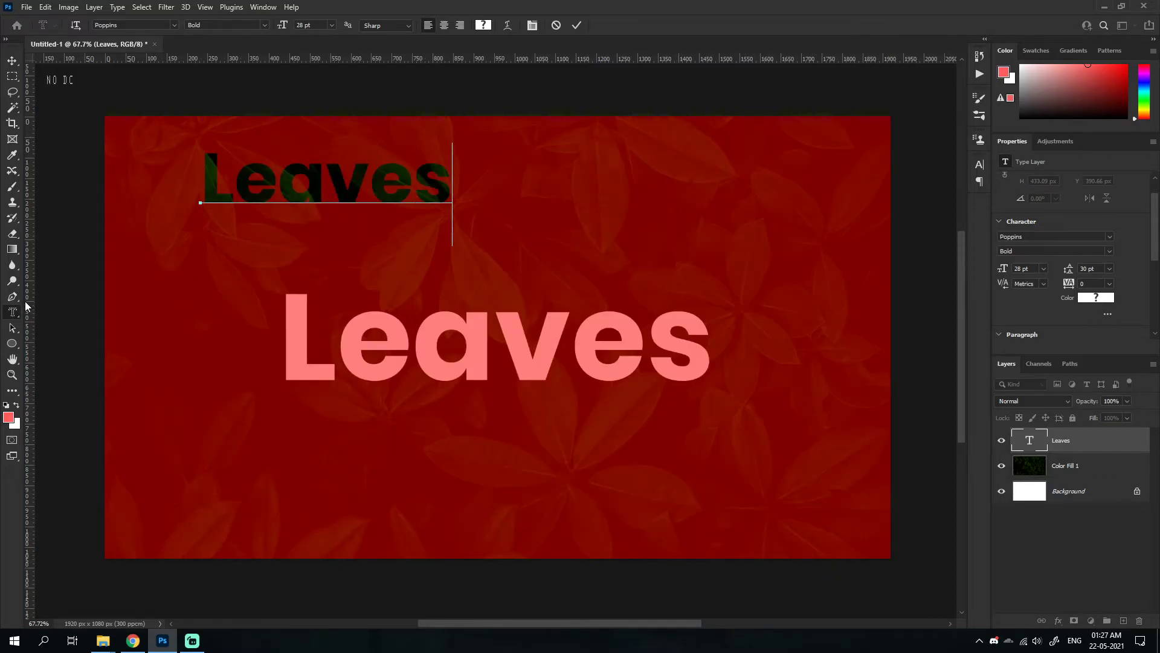
# - Position the Leaves type mask above the large text, enlarge it slightly, and commit it as a selection
pyautogui.press('ctrl')
pyautogui.moveTo(304, 201); pyautogui.dragTo(470, 246)
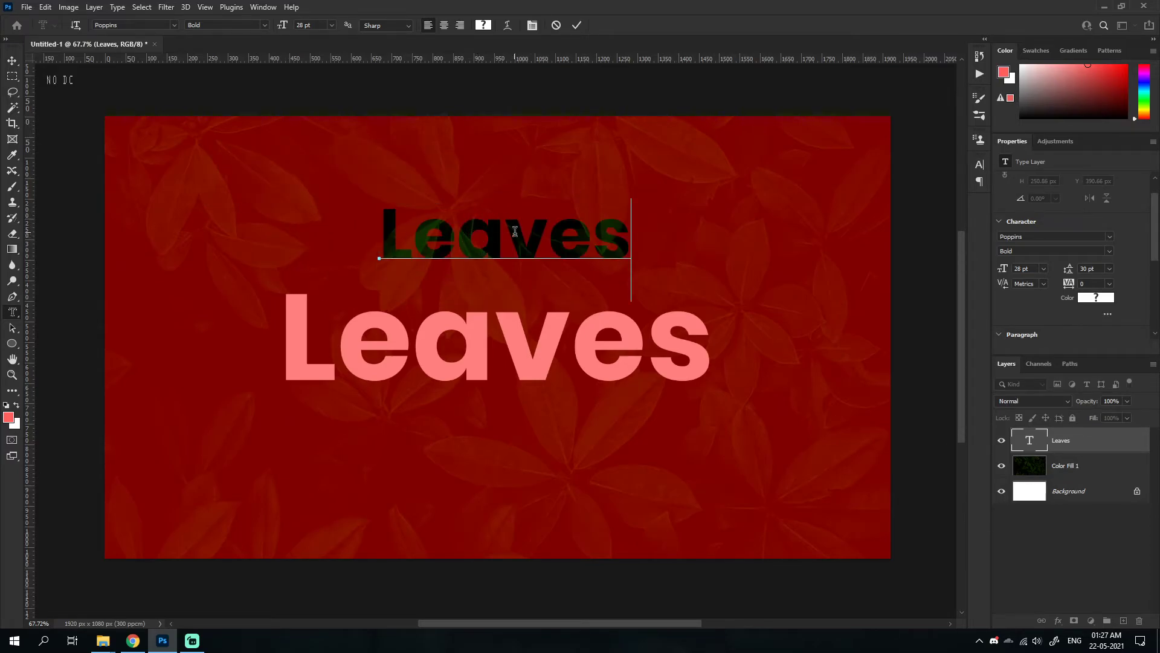
pyautogui.press('ctrl')
pyautogui.moveTo(519, 237)
pyautogui.mouseDown()
pyautogui.moveTo(527, 363)
pyautogui.moveTo(516, 232)
pyautogui.mouseUp()
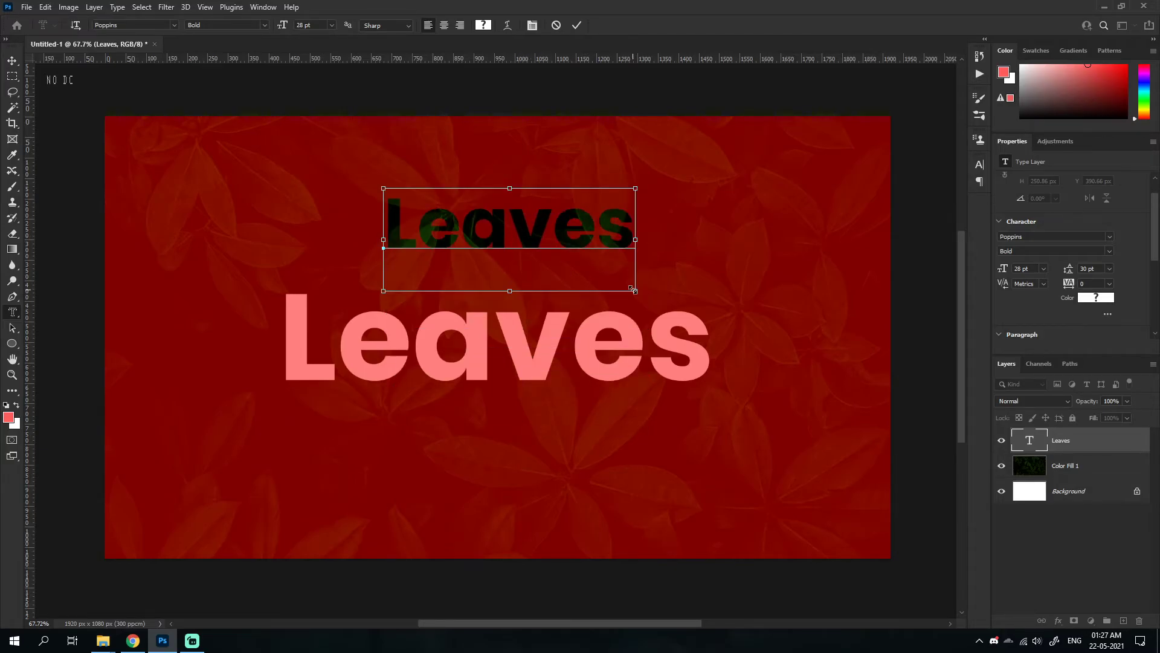
pyautogui.moveTo(636, 291); pyautogui.dragTo(644, 267)
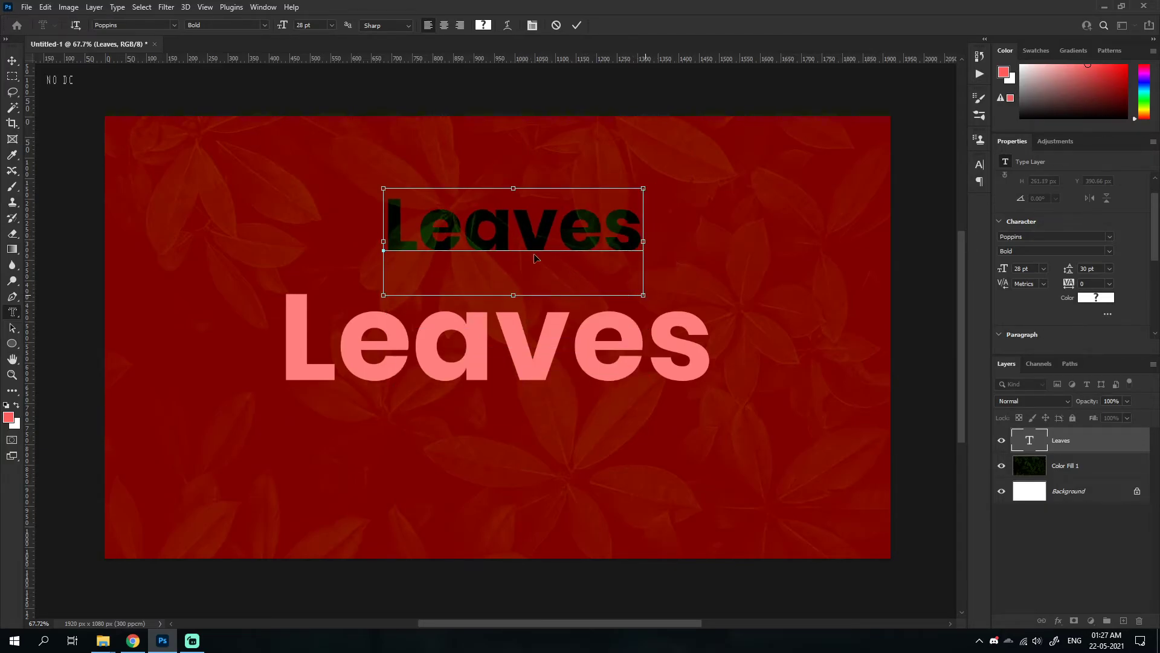
pyautogui.moveTo(517, 241); pyautogui.dragTo(510, 221)
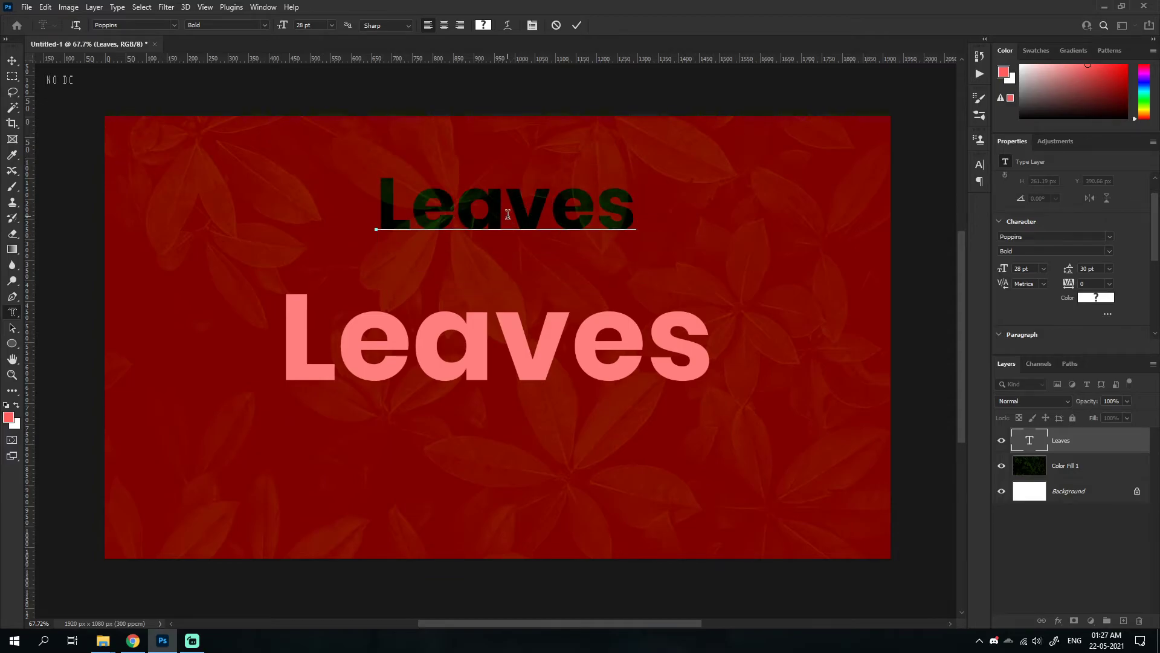
pyautogui.click(12, 60)
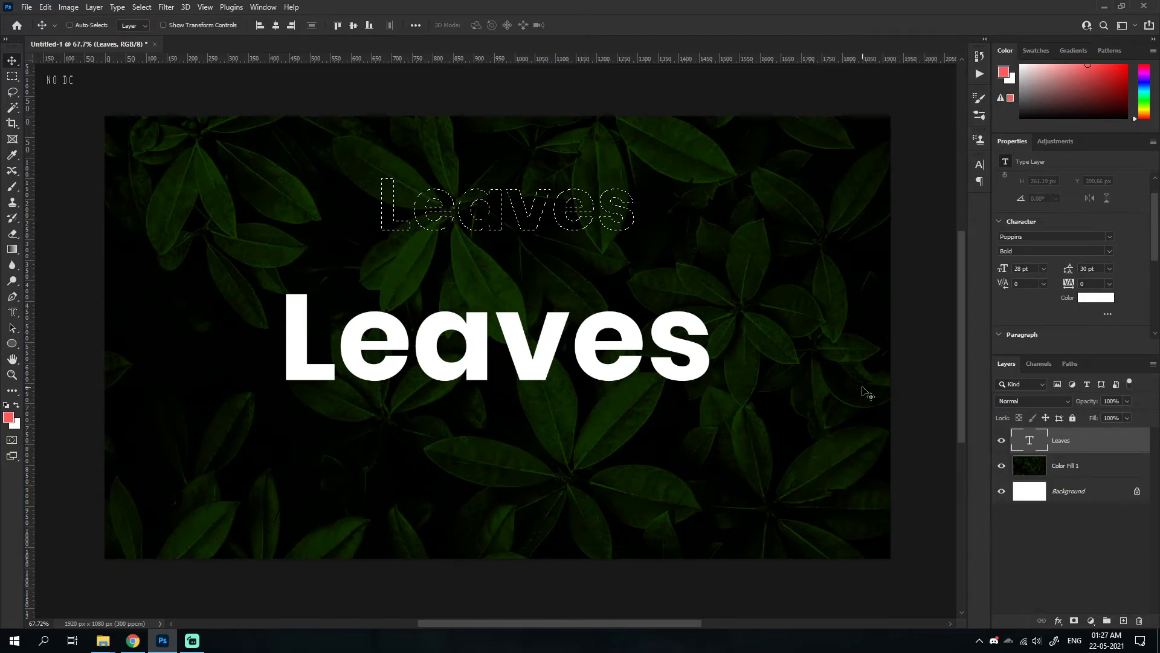
# - Make Color Fill 1 the active layer, hide the Leaves text with its outline selected, and clear the selection
pyautogui.click(1065, 465)
pyautogui.click(1074, 620)
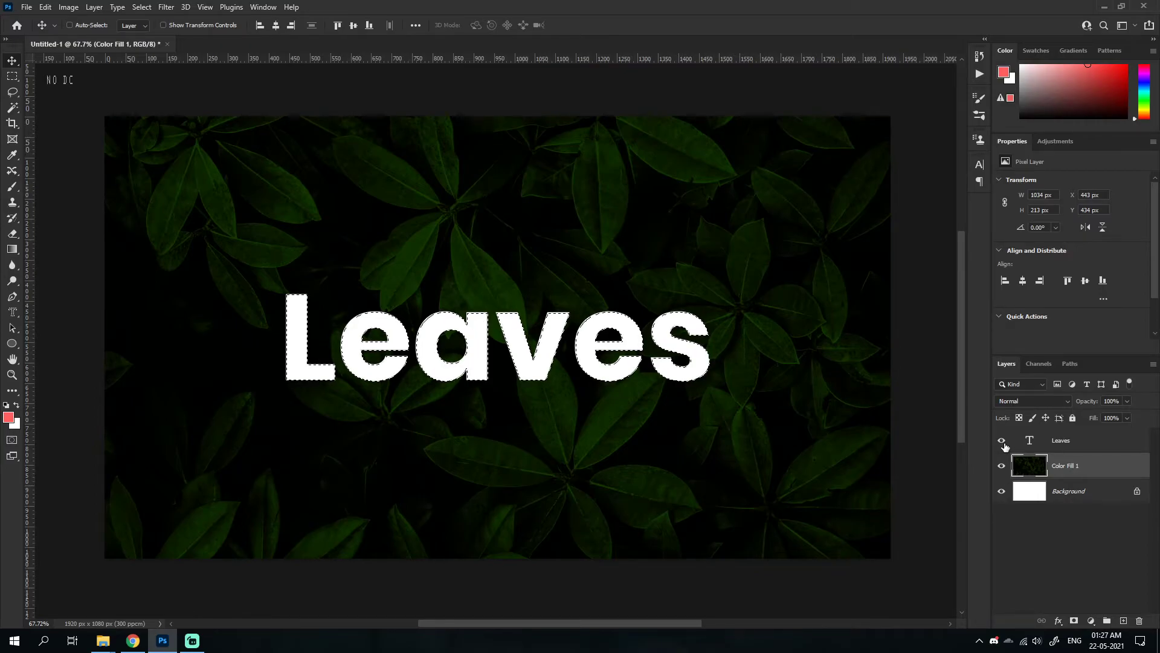
pyautogui.click(1001, 440)
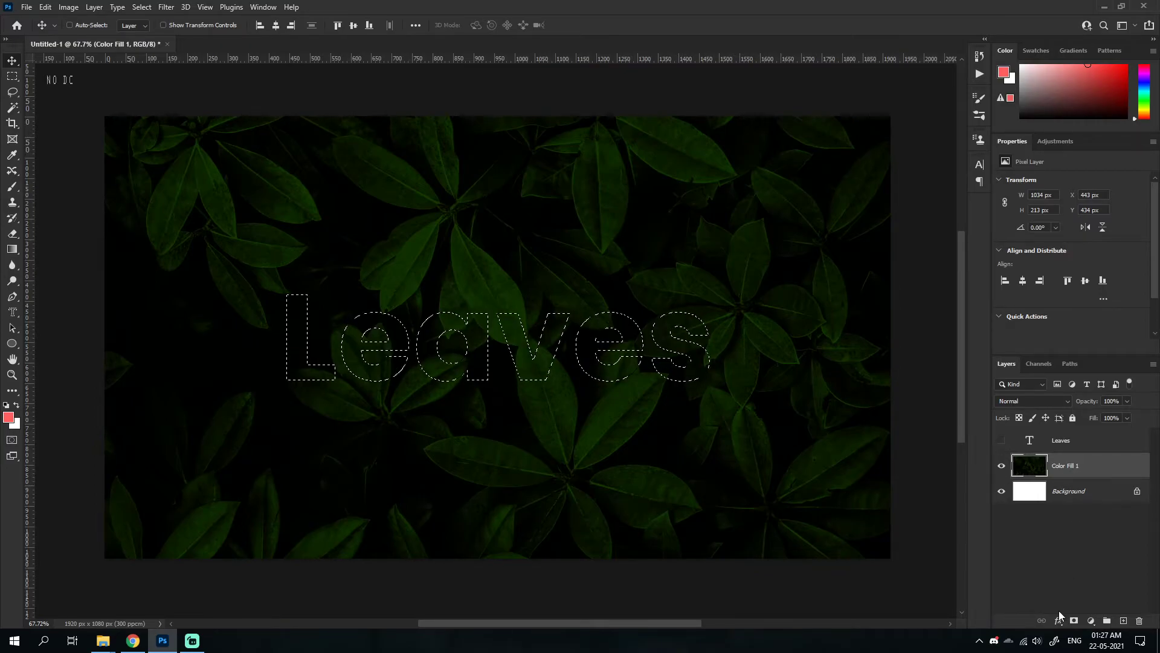
pyautogui.hotkey('ctrl', 'd')
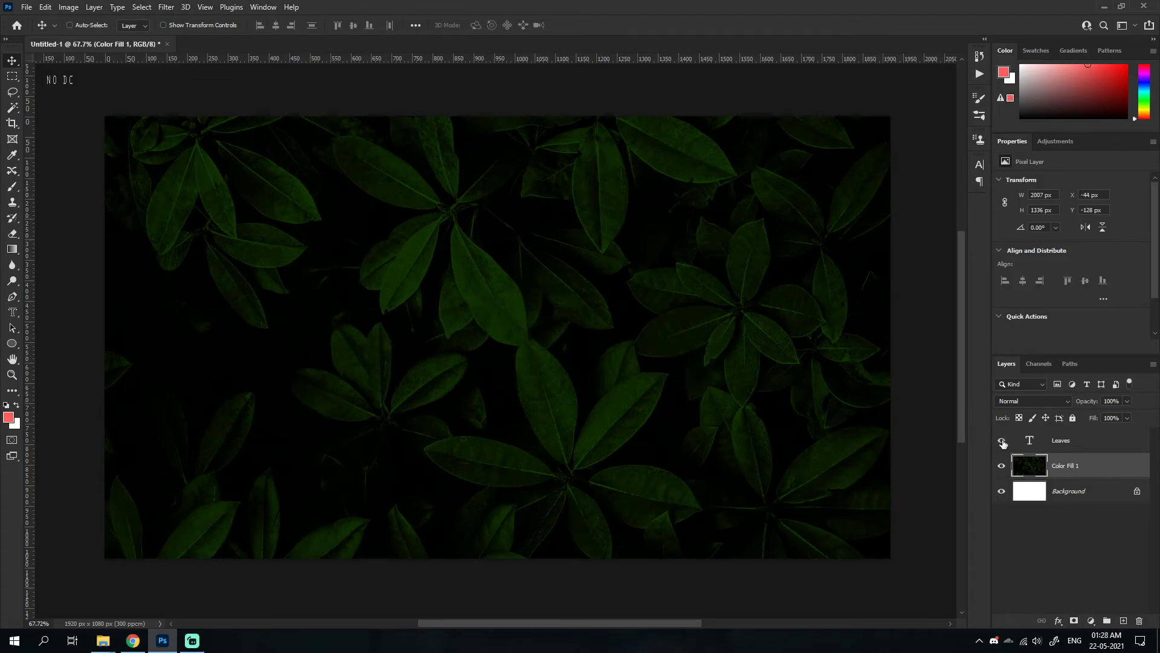
# - Load the Leaves text outline as a selection and mask the Color Fill 1 leaves layer with it, keeping the text layer hidden
pyautogui.click(1001, 441)
pyautogui.keyDown('ctrl'); pyautogui.click(1029, 445); pyautogui.keyUp('ctrl')
pyautogui.click(1001, 440)
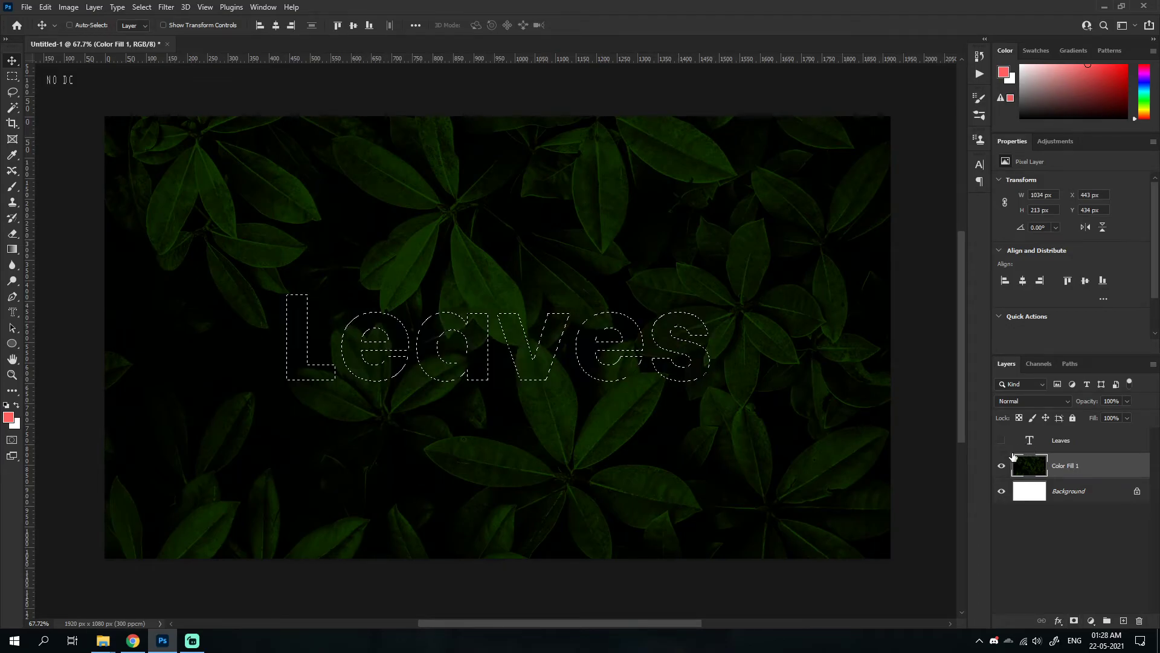
pyautogui.click(1077, 623)
# - Duplicate the masked Color Fill 1 layer and delete the layer mask from the copy
pyautogui.scroll(3, 546, 396)
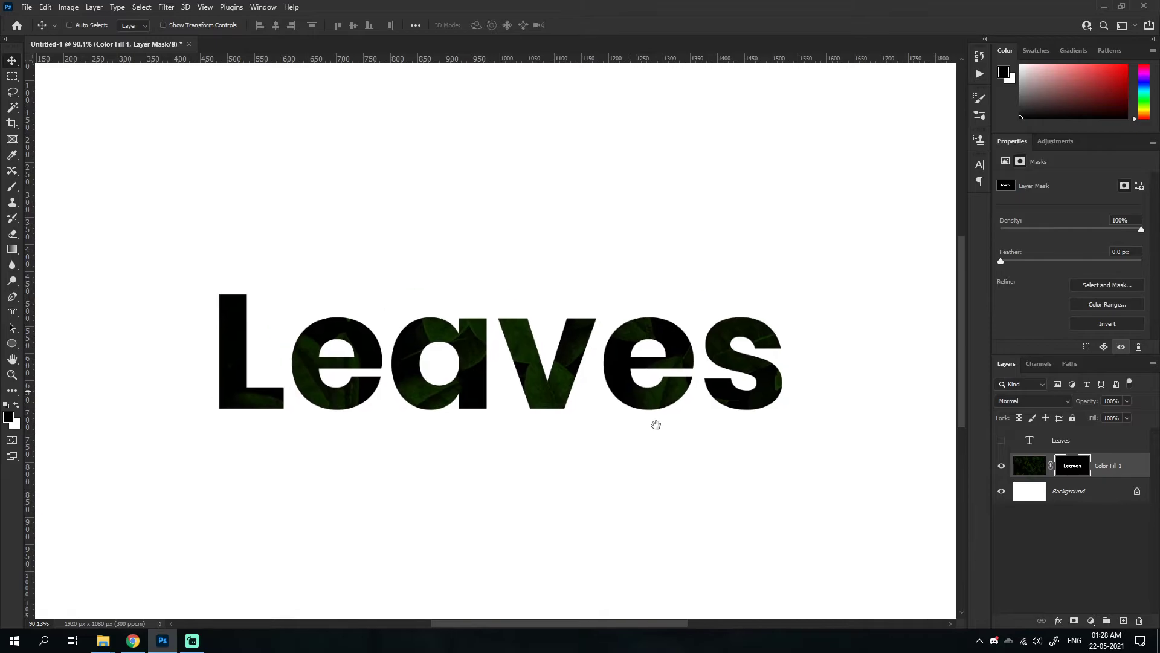
pyautogui.moveTo(1072, 476); pyautogui.dragTo(1037, 461)
pyautogui.rightClick(1062, 469)
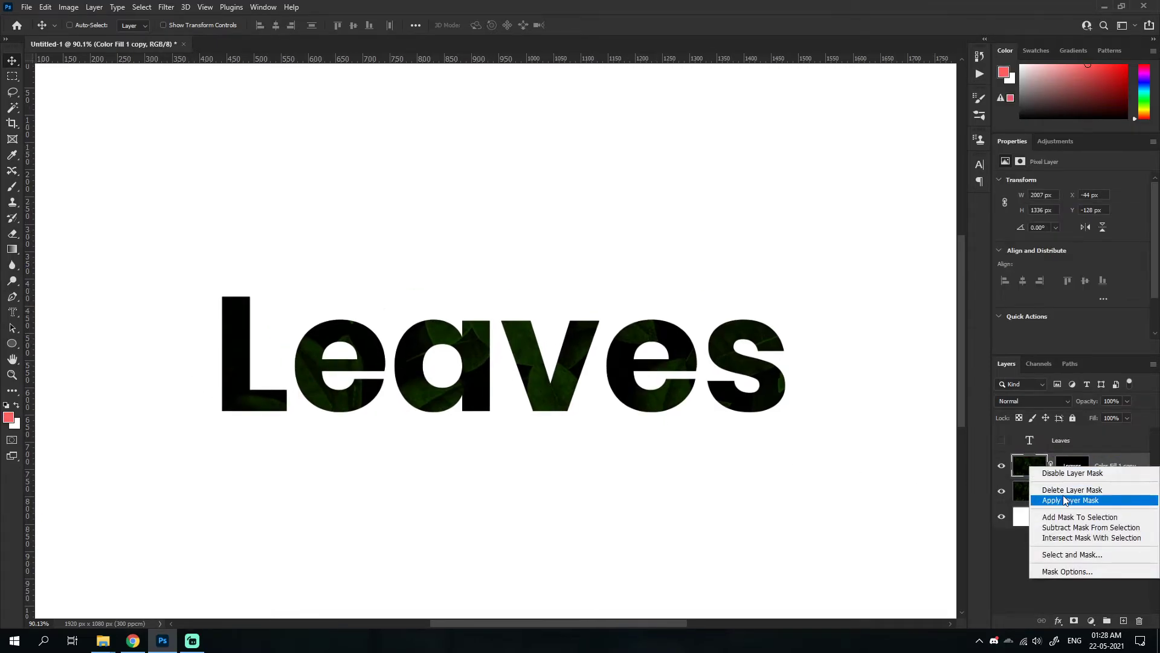
pyautogui.click(1036, 487)
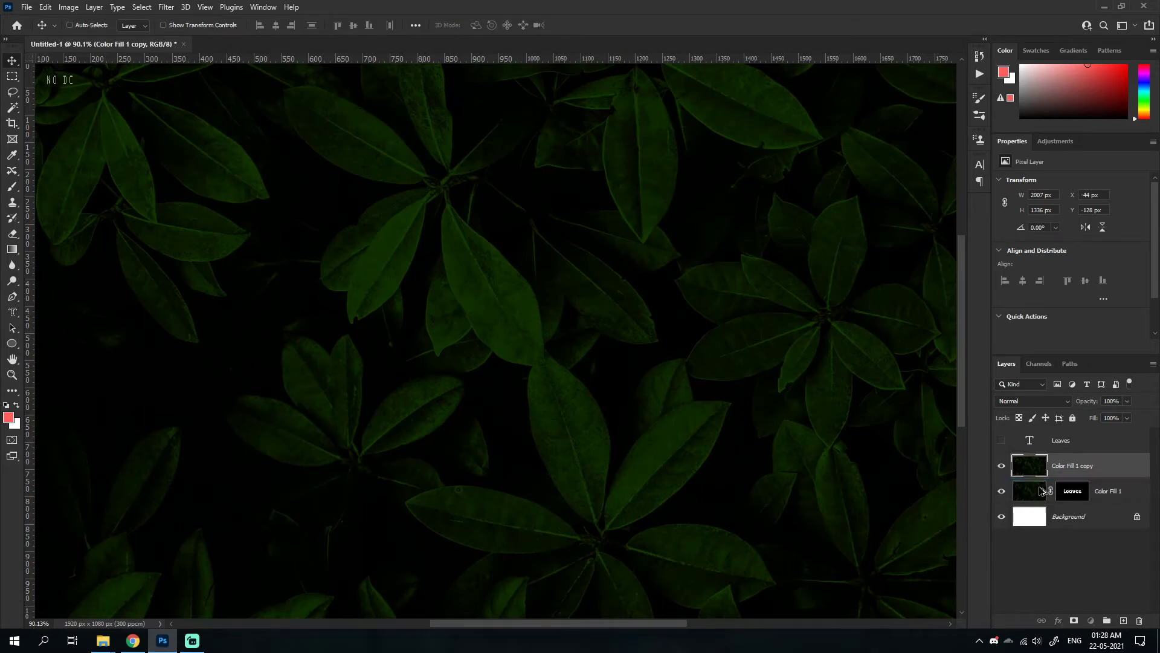
# - Undo the layer mask deletion and the duplication of Color Fill 1
pyautogui.hotkey('ctrl', 'z')
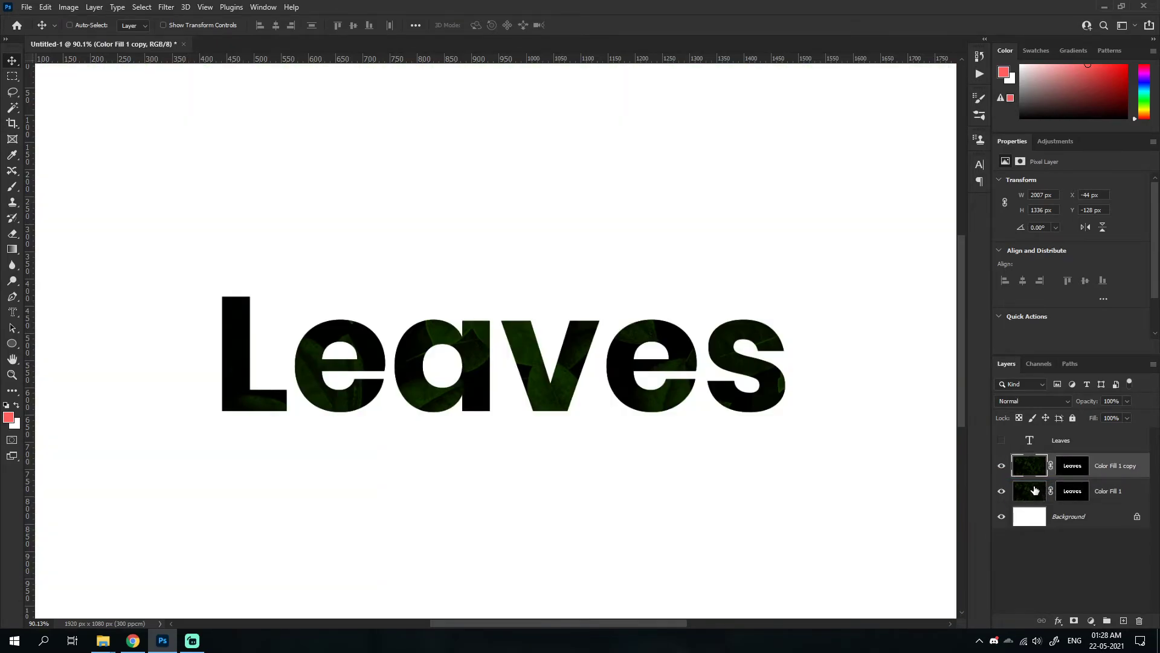
pyautogui.hotkey('ctrl', 'z')
pyautogui.scroll(-2, 948, 492)
pyautogui.hscroll(2, 717, 502)
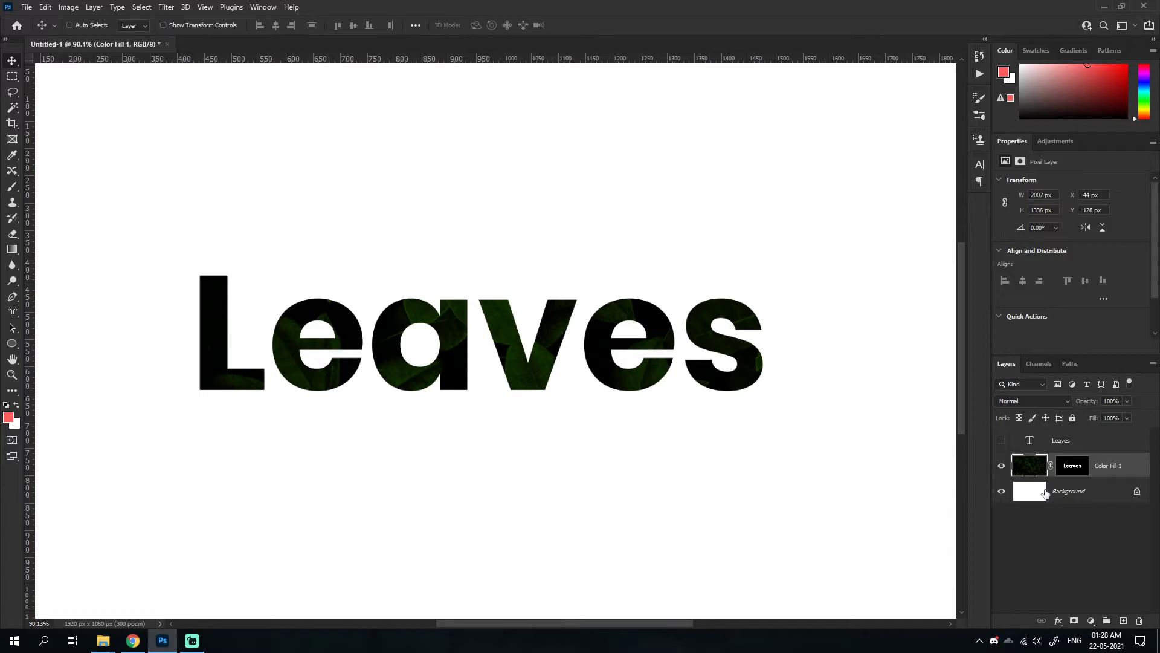
# - Try placing a duplicate of the masked Leaves lettering above the original on the canvas, and undo it
pyautogui.keyDown('alt'); pyautogui.moveTo(604, 372); pyautogui.dragTo(635, 246); pyautogui.keyUp('alt')
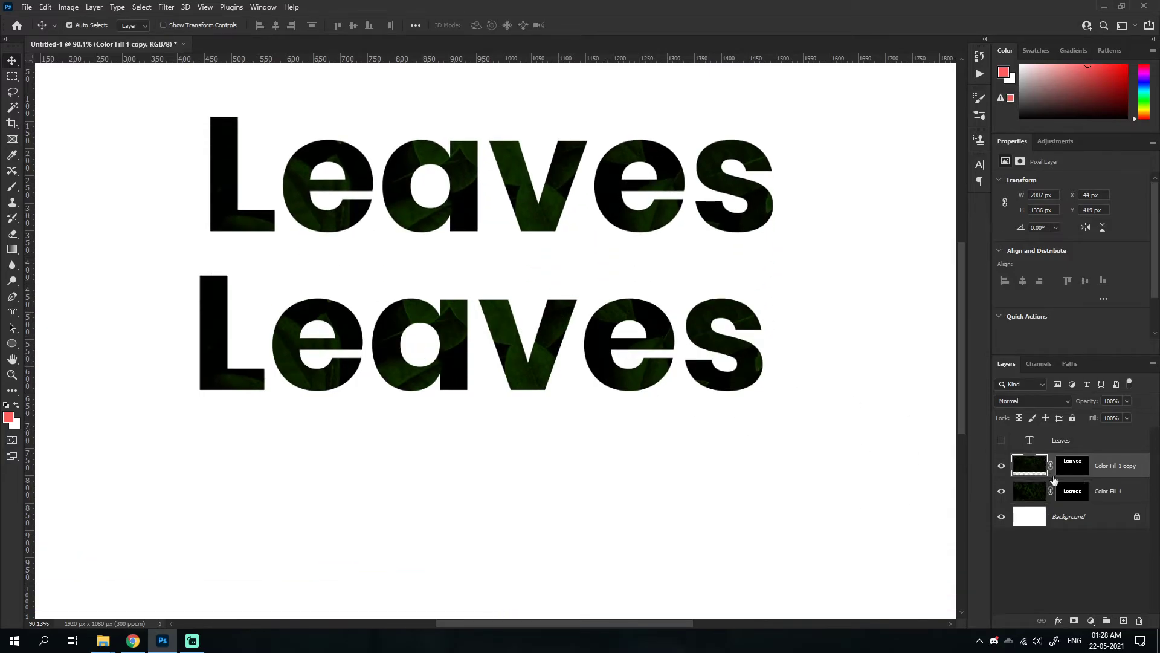
pyautogui.hotkey('ctrl', 'z')
# - Duplicate the Color Fill 1 layer together with its mask, and undo the extra second copy
pyautogui.moveTo(1031, 477)
pyautogui.mouseDown()
pyautogui.moveTo(676, 413)
pyautogui.moveTo(1030, 515)
pyautogui.moveTo(1031, 475)
pyautogui.mouseUp()
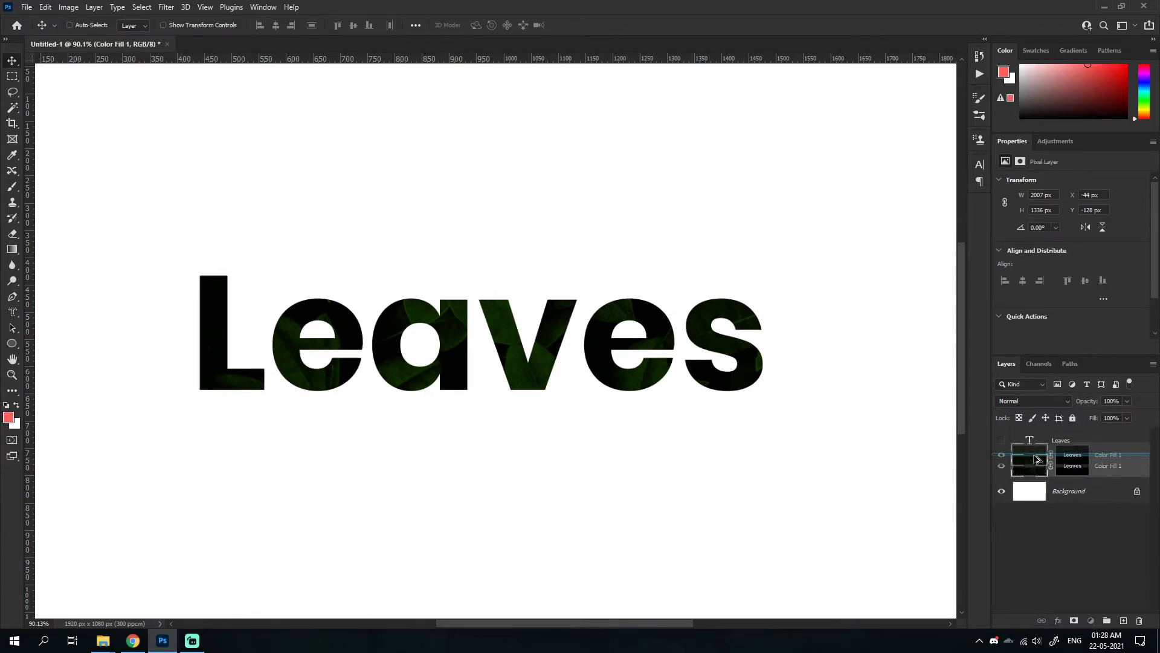
pyautogui.hotkey('ctrl', 'j')
pyautogui.moveTo(1066, 473); pyautogui.dragTo(716, 495)
pyautogui.moveTo(1035, 471); pyautogui.dragTo(1123, 620)
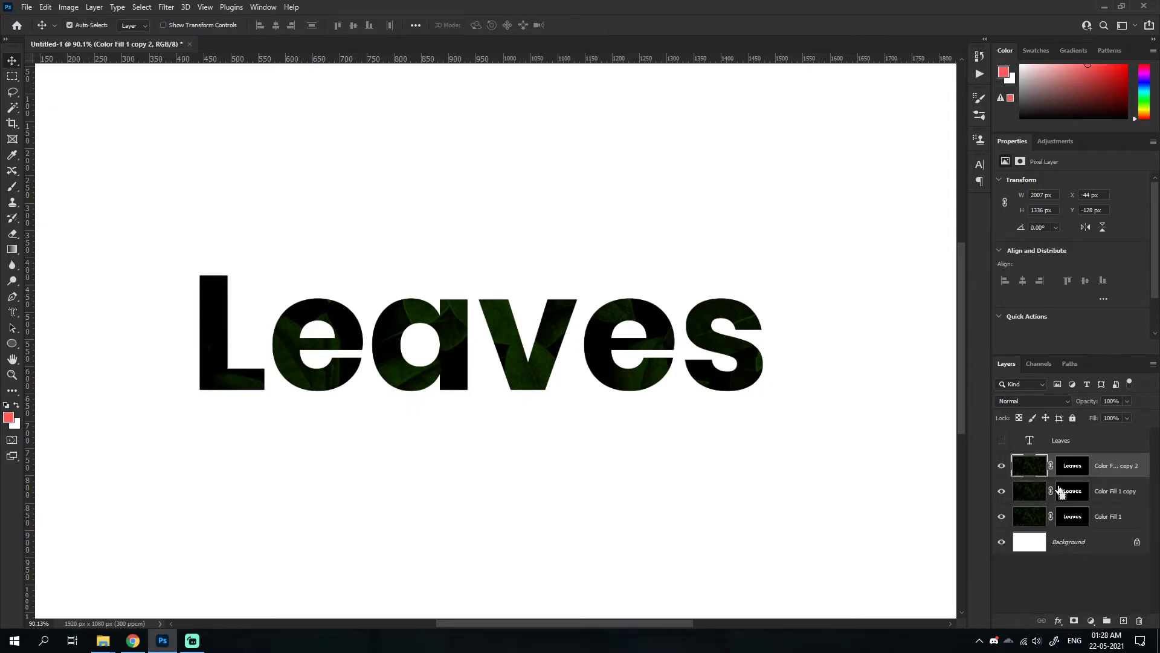
pyautogui.hotkey('ctrl', 'z')
pyautogui.moveTo(837, 474); pyautogui.dragTo(798, 463)
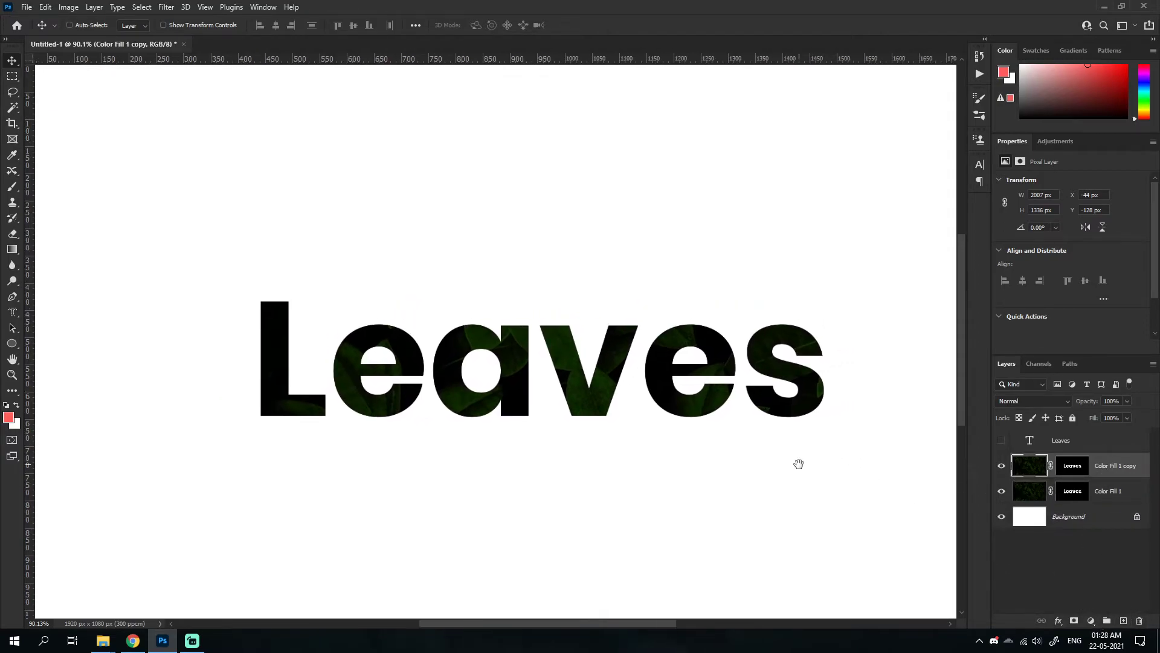
# - Delete the layer mask from Color Fill 1 copy and lower the copy's opacity to 64%
pyautogui.rightClick(1086, 466)
pyautogui.click(1079, 484)
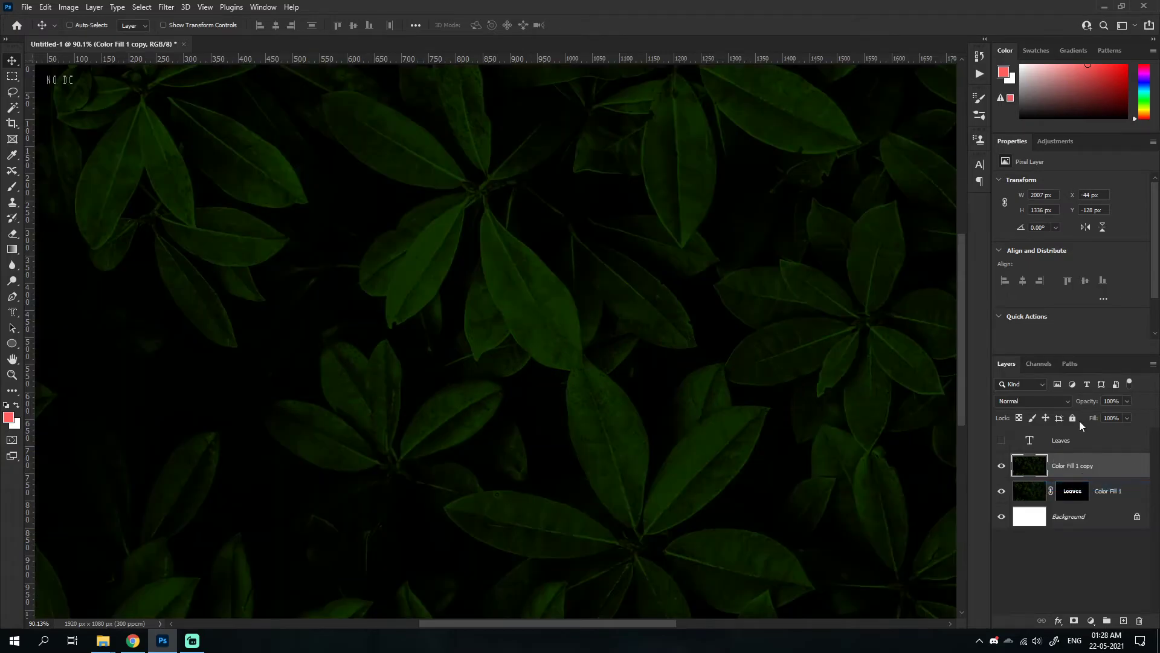
pyautogui.moveTo(1089, 406); pyautogui.dragTo(1087, 406)
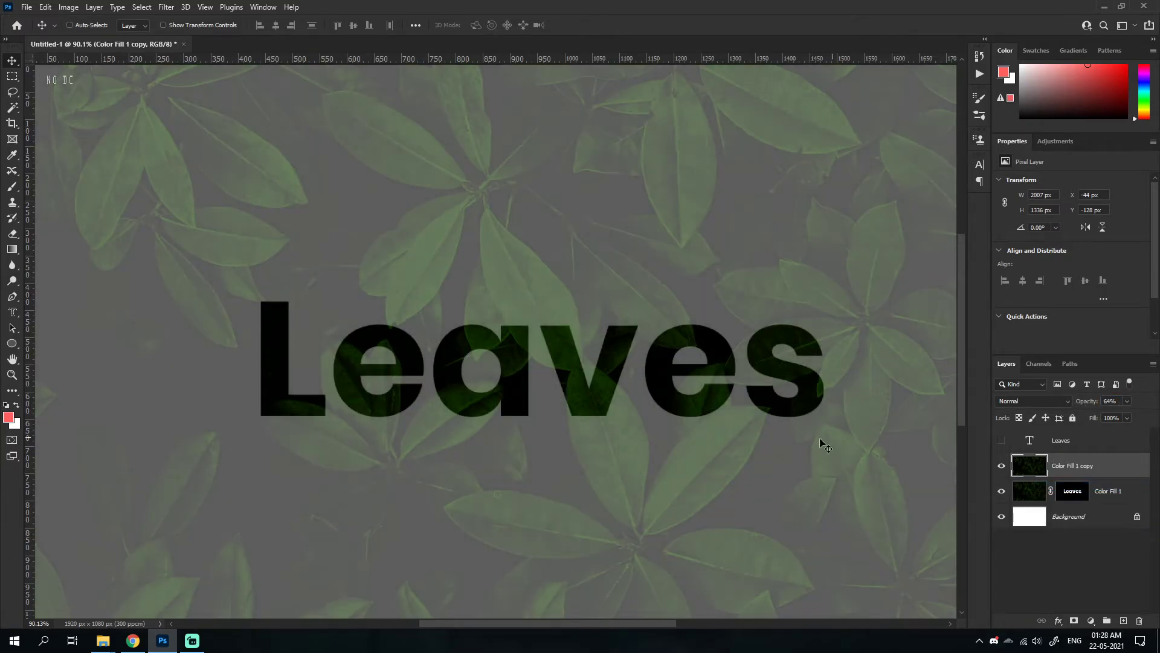
pyautogui.scroll(-3, 650, 458)
pyautogui.moveTo(650, 458); pyautogui.dragTo(637, 453)
# - Activate the Color Fill 1 layer mask with the Brush tool and briefly toggle the visibility of Color Fill 1 copy
pyautogui.click(1070, 494)
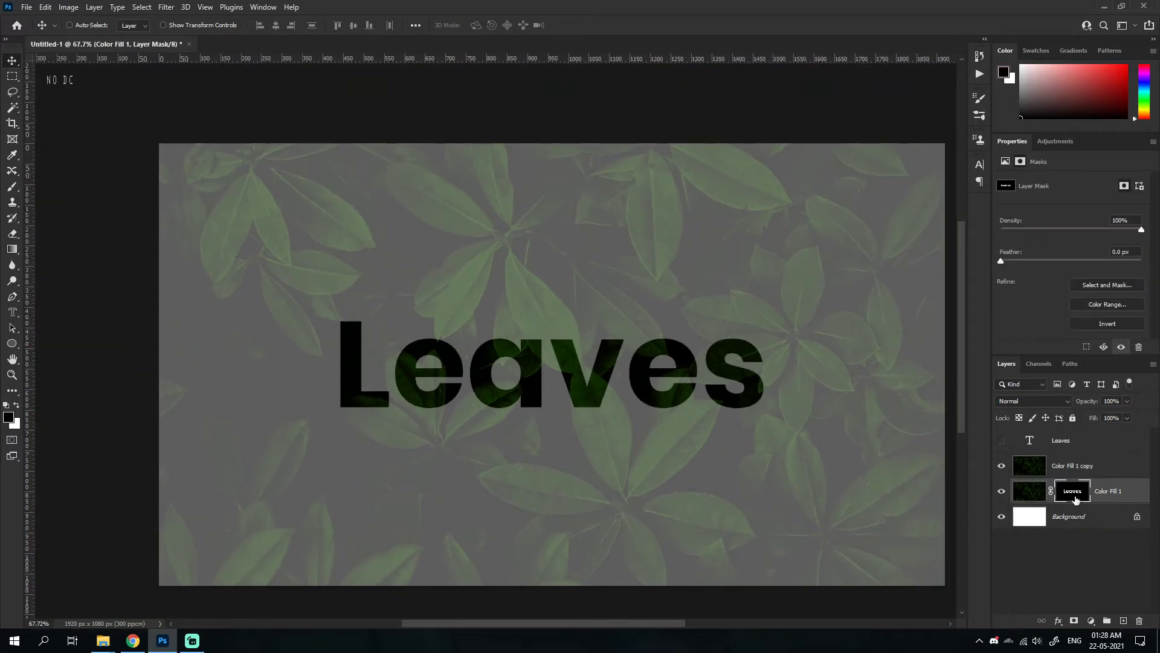
pyautogui.click(13, 187)
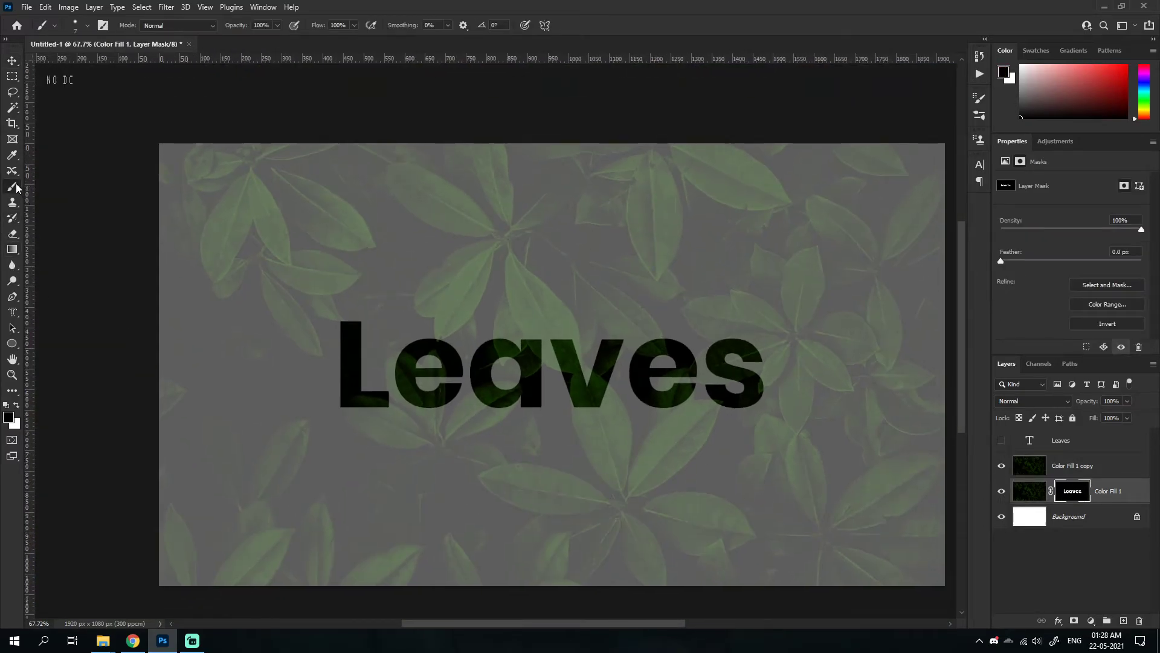
pyautogui.click(1001, 466)
pyautogui.click(1001, 466)
# - Set the brush to 84 px with a soft edge and make white the foreground color for the mask
pyautogui.moveTo(615, 444); pyautogui.dragTo(611, 443)
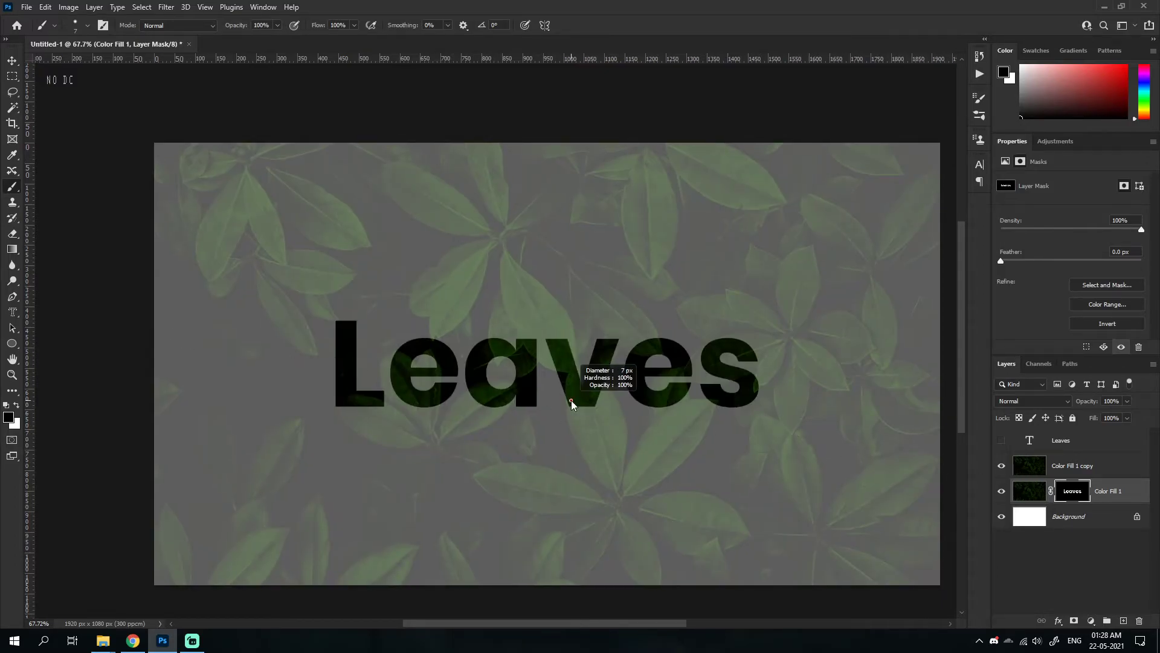
pyautogui.rightClick(687, 406)
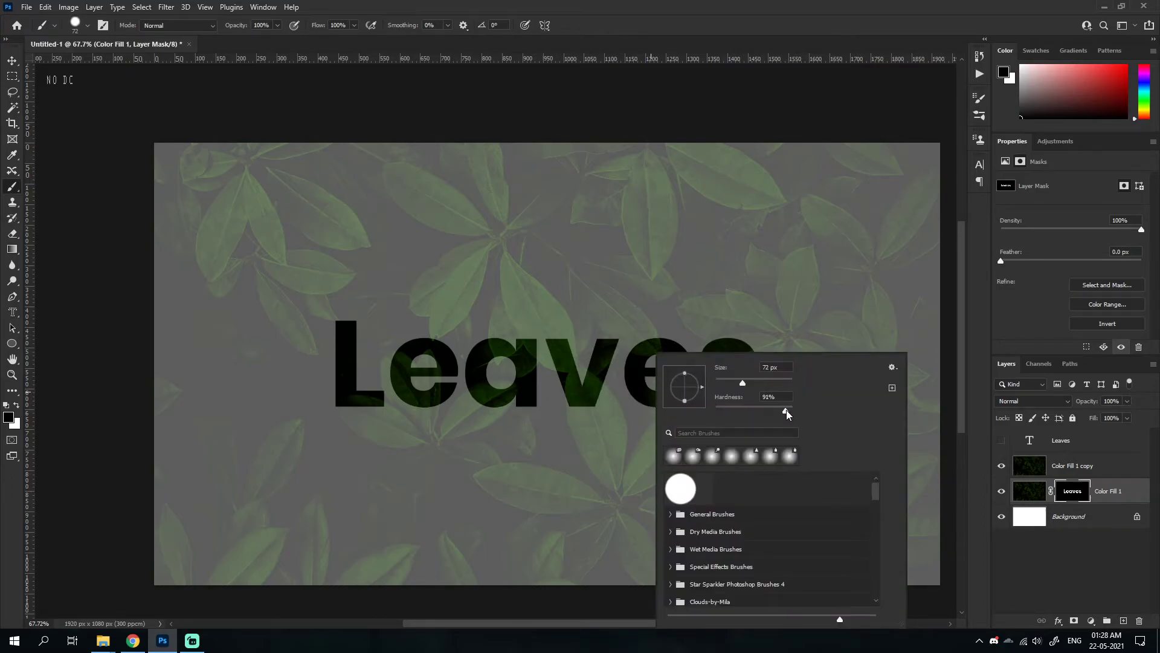
pyautogui.moveTo(715, 410); pyautogui.dragTo(727, 406)
pyautogui.click(581, 402)
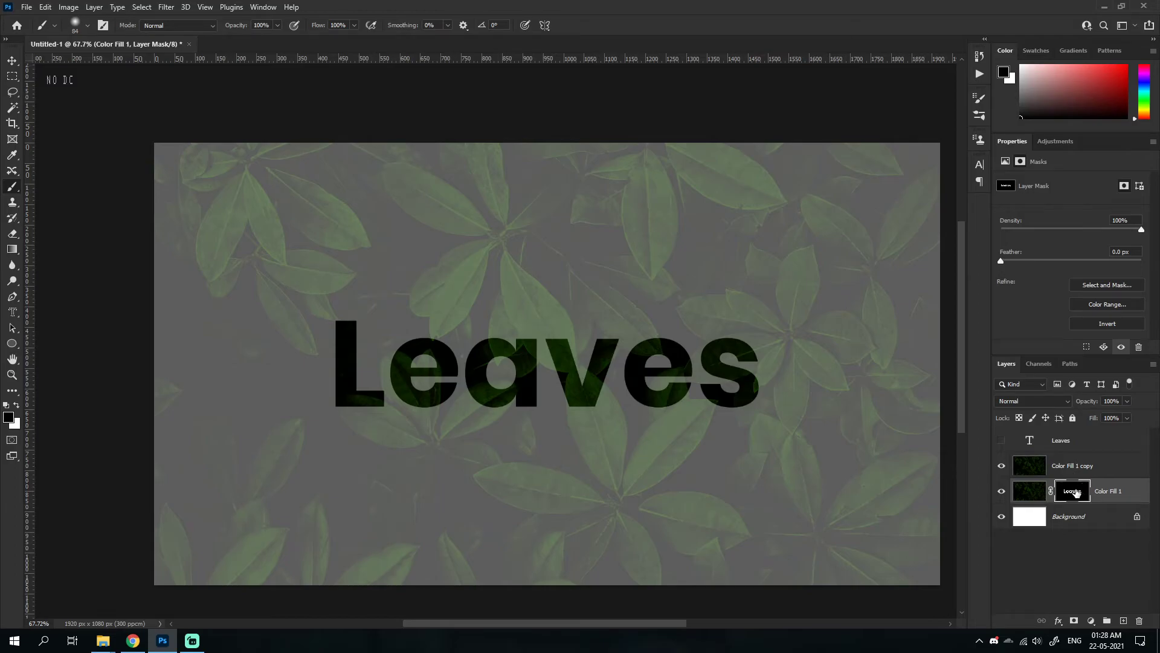
pyautogui.press('x')
pyautogui.scroll(5, 432, 422)
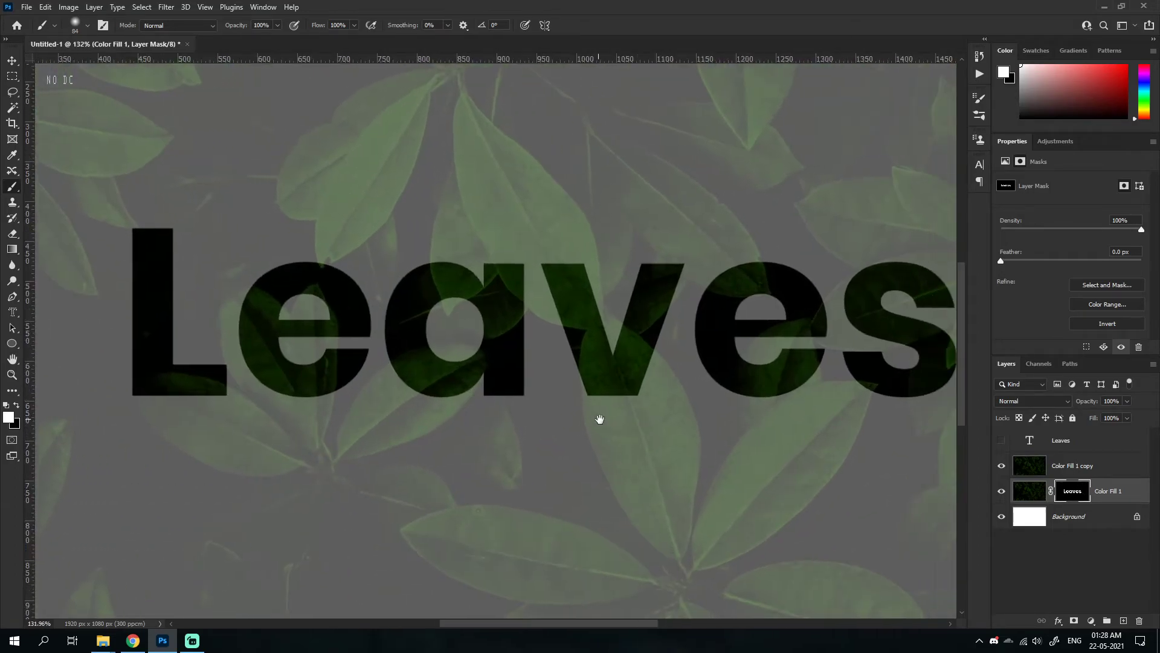
pyautogui.moveTo(590, 421); pyautogui.dragTo(590, 425)
pyautogui.moveTo(558, 355); pyautogui.dragTo(629, 407)
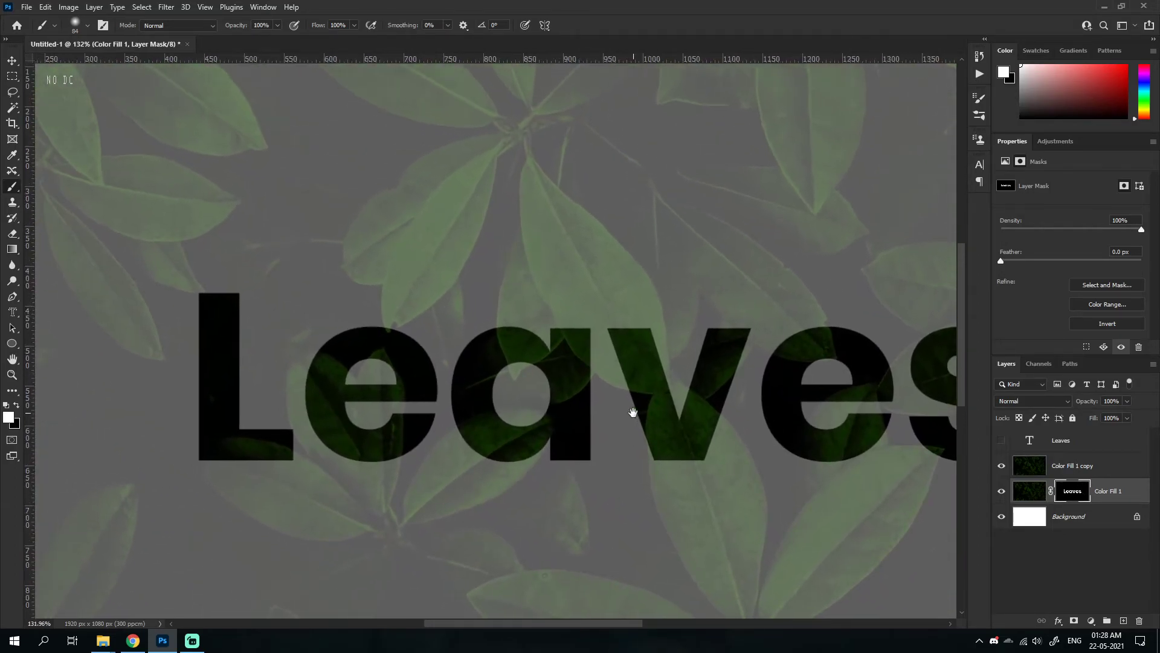
# - Delete the semi-transparent Color Fill 1 copy layer
pyautogui.scroll(-5, 629, 422)
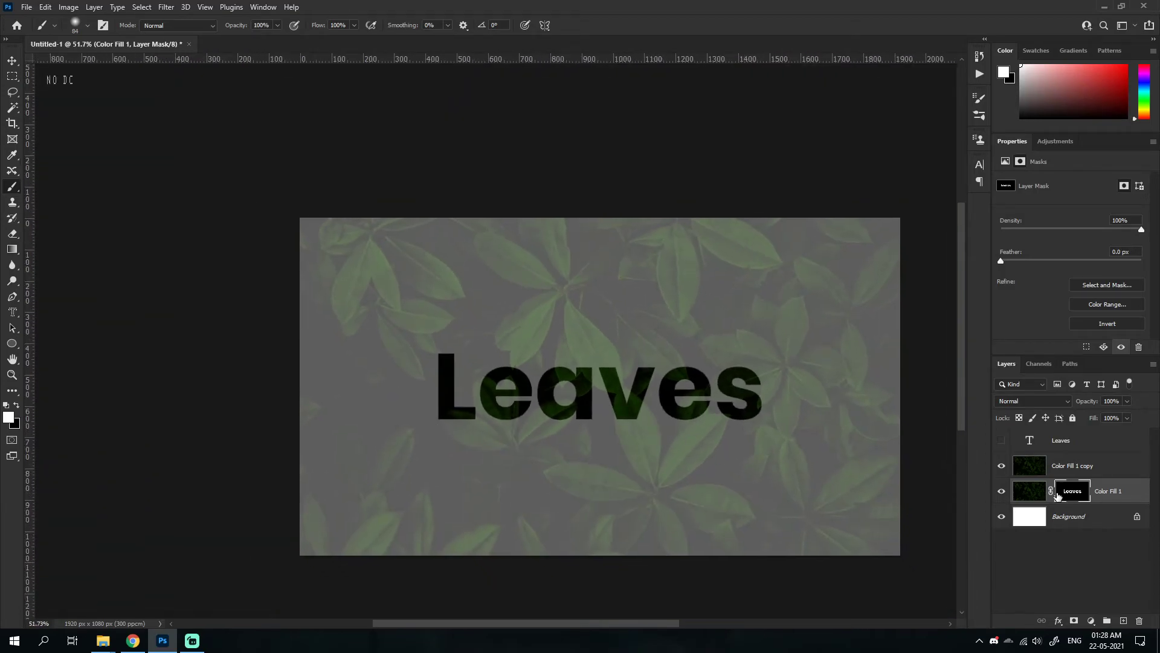
pyautogui.click(1053, 474)
pyautogui.press('Delete')
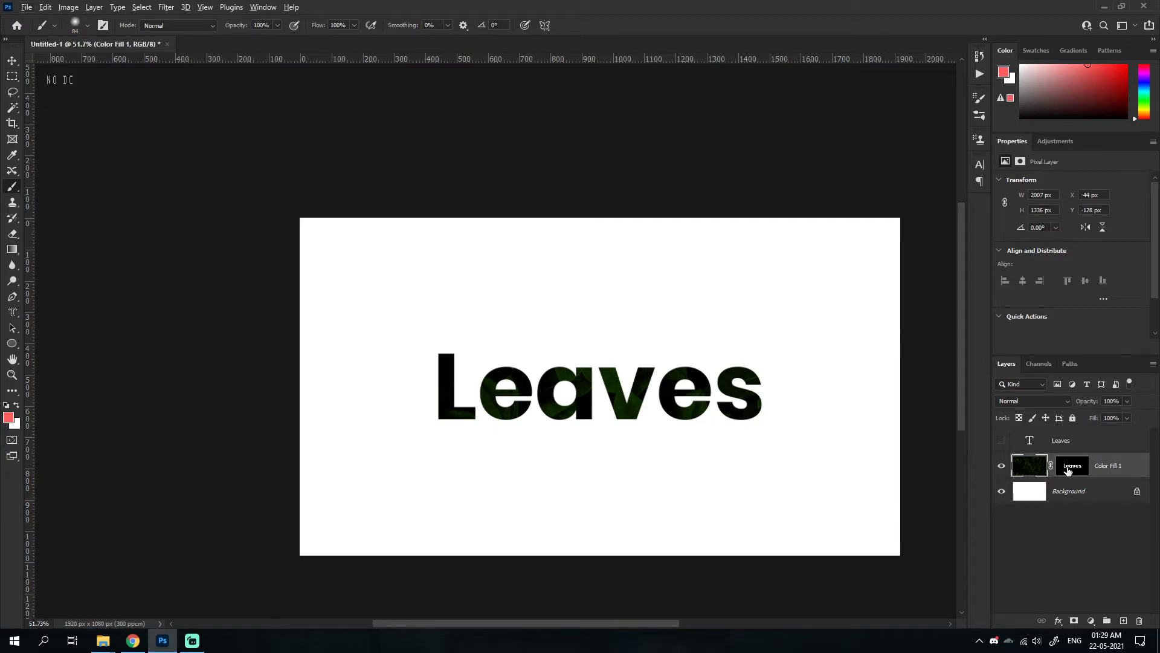
# - View the Color Fill 1 layer mask on its own, and temporarily disable the mask to inspect the full leaves photo
pyautogui.keyDown('alt'); pyautogui.click(1071, 470); pyautogui.keyUp('alt')
pyautogui.keyDown('alt'); pyautogui.click(1070, 471); pyautogui.keyUp('alt')
pyautogui.keyDown('shift'); pyautogui.click(1071, 471); pyautogui.keyUp('shift')
pyautogui.moveTo(793, 449); pyautogui.dragTo(621, 425)
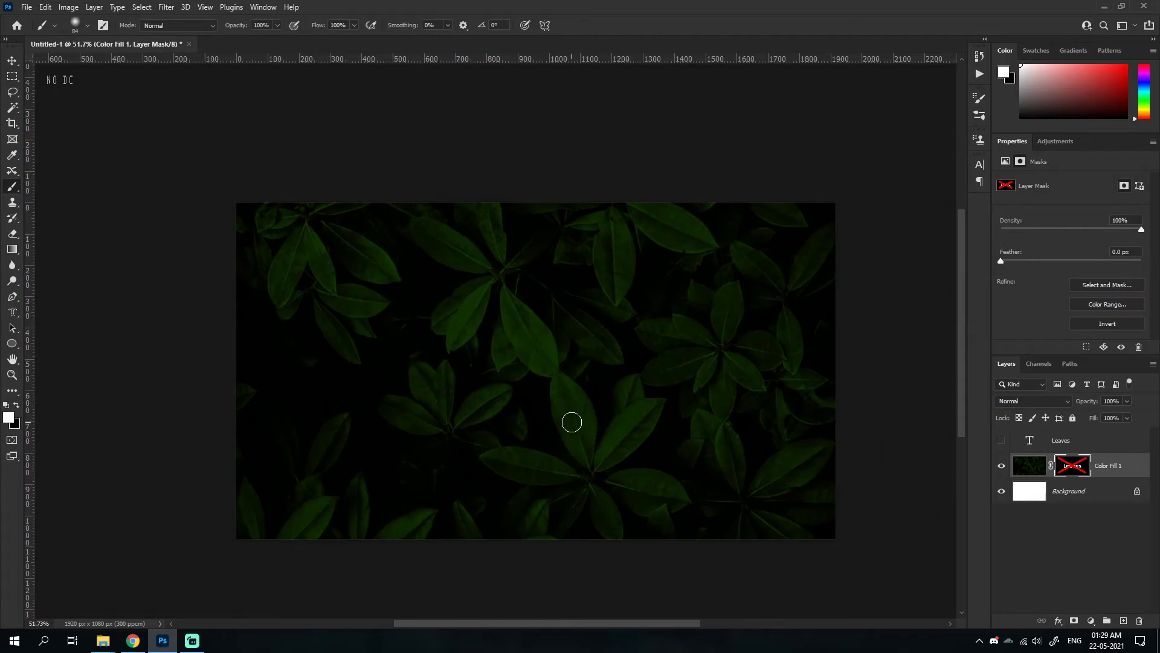
pyautogui.scroll(3, 572, 422)
pyautogui.keyDown('shift'); pyautogui.click(1064, 471); pyautogui.keyUp('shift')
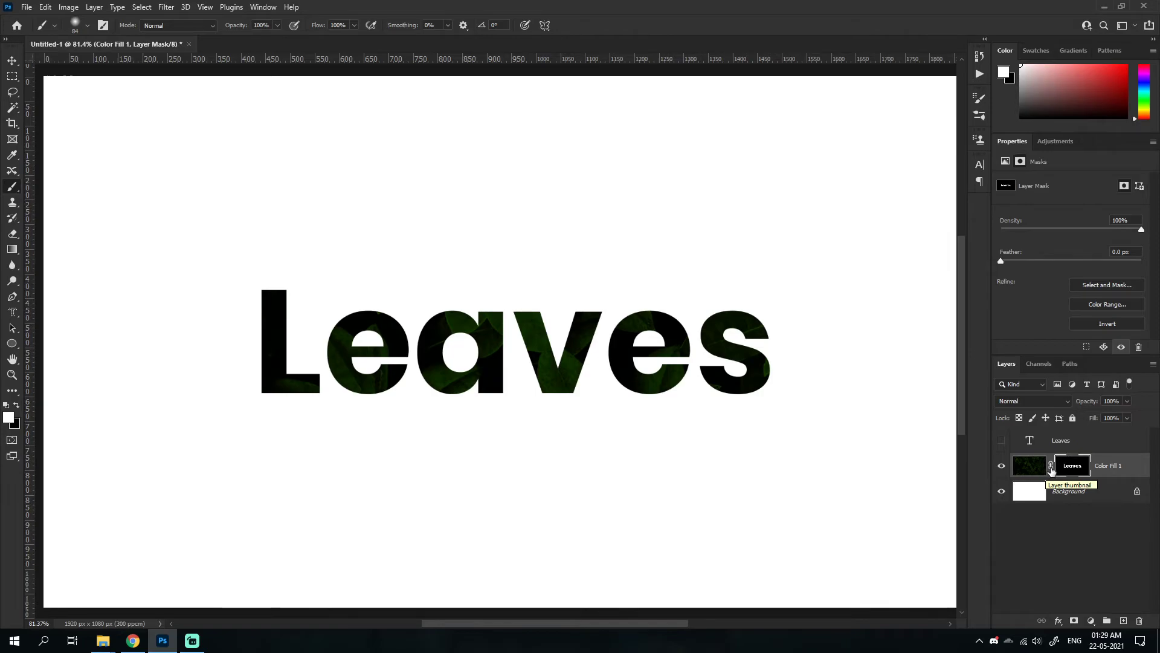
# - Unlink the layer mask from Color Fill 1, try moving the mask alone, and undo that move
pyautogui.click(1029, 468)
pyautogui.scroll(2, 537, 357)
pyautogui.click(8, 62)
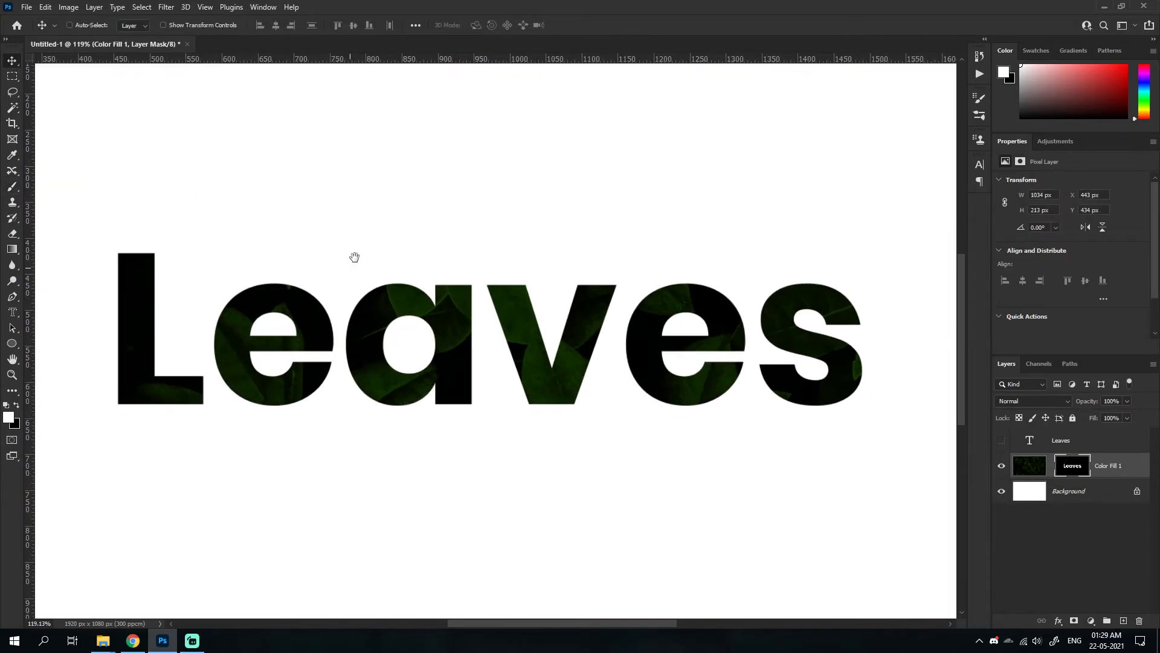
pyautogui.moveTo(476, 380); pyautogui.dragTo(473, 306)
pyautogui.hotkey('ctrl', 'z')
# - Move only the leaves photo up inside the lettering to Y -287 px and relink the layer mask
pyautogui.hotkey('ctrl', '2')
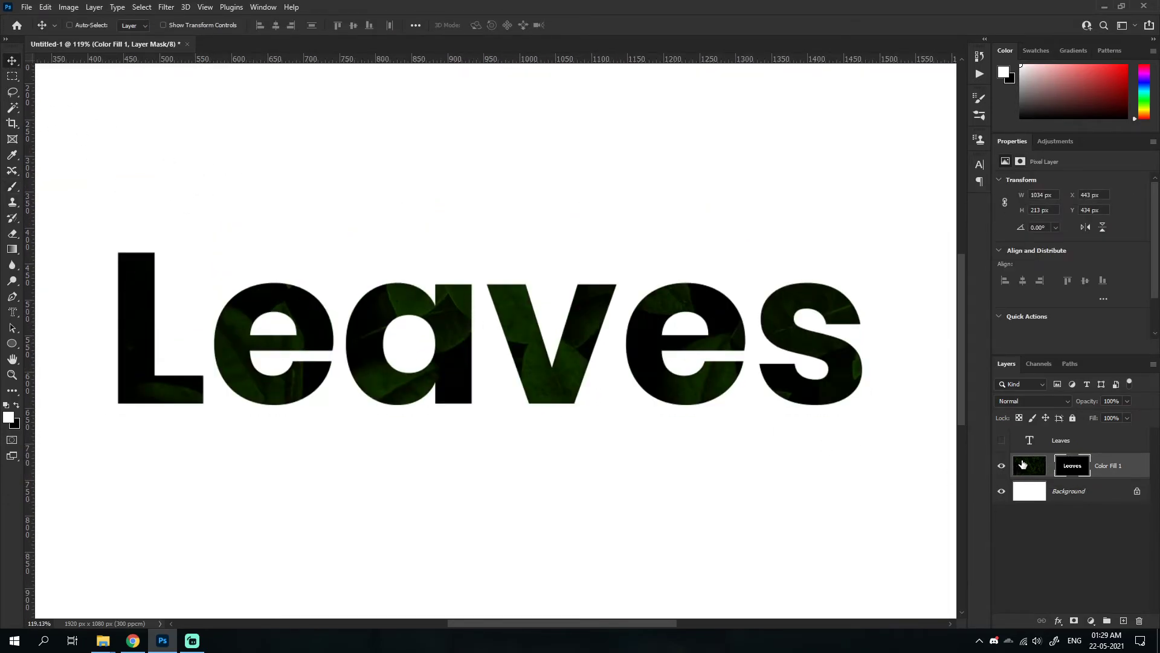
pyautogui.moveTo(520, 344); pyautogui.dragTo(459, 228)
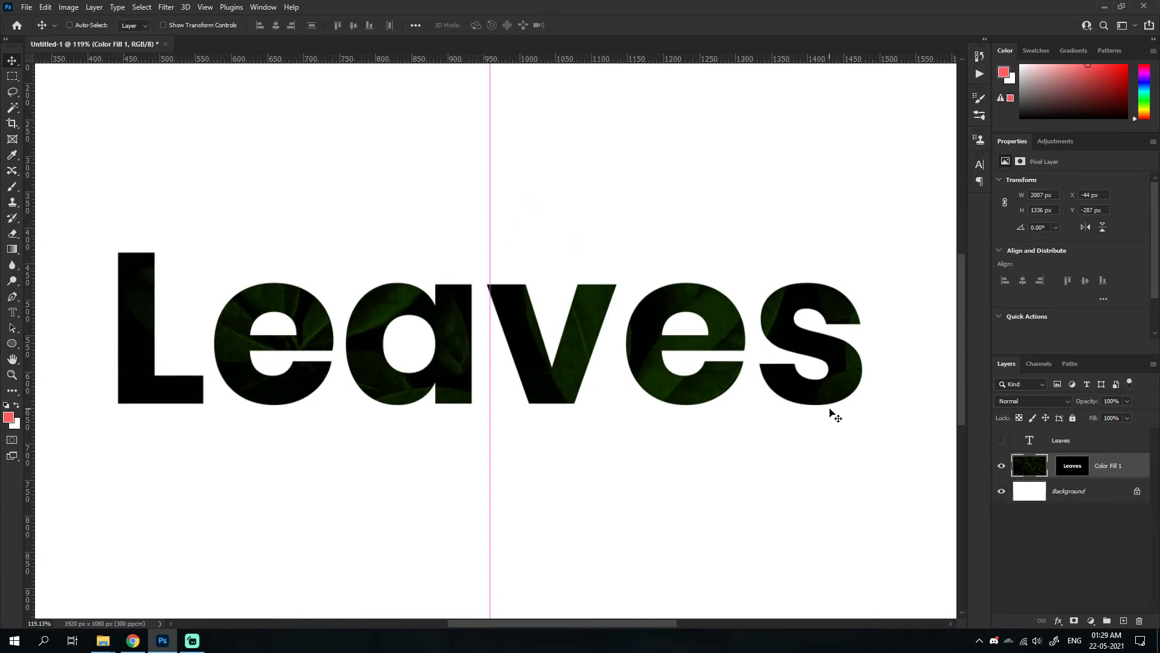
pyautogui.hotkey('ctrl', '0')
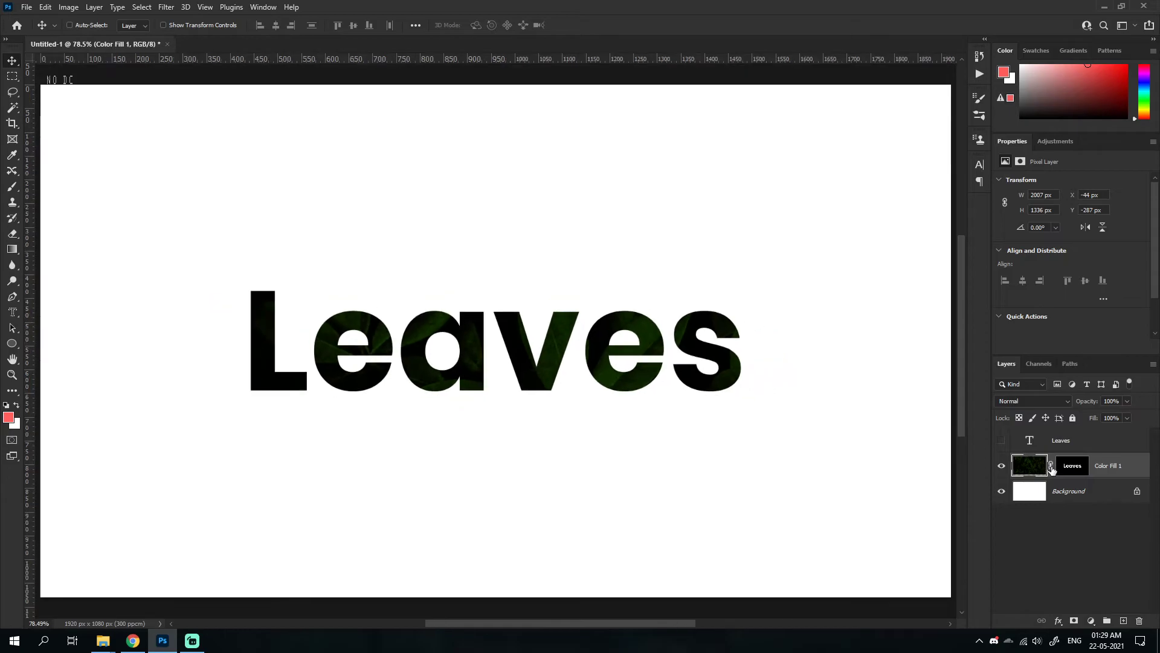
# - Create a duplicate of Color Fill 1 without its layer mask and lower the copy's opacity to 48%
pyautogui.moveTo(1033, 466); pyautogui.dragTo(1125, 619)
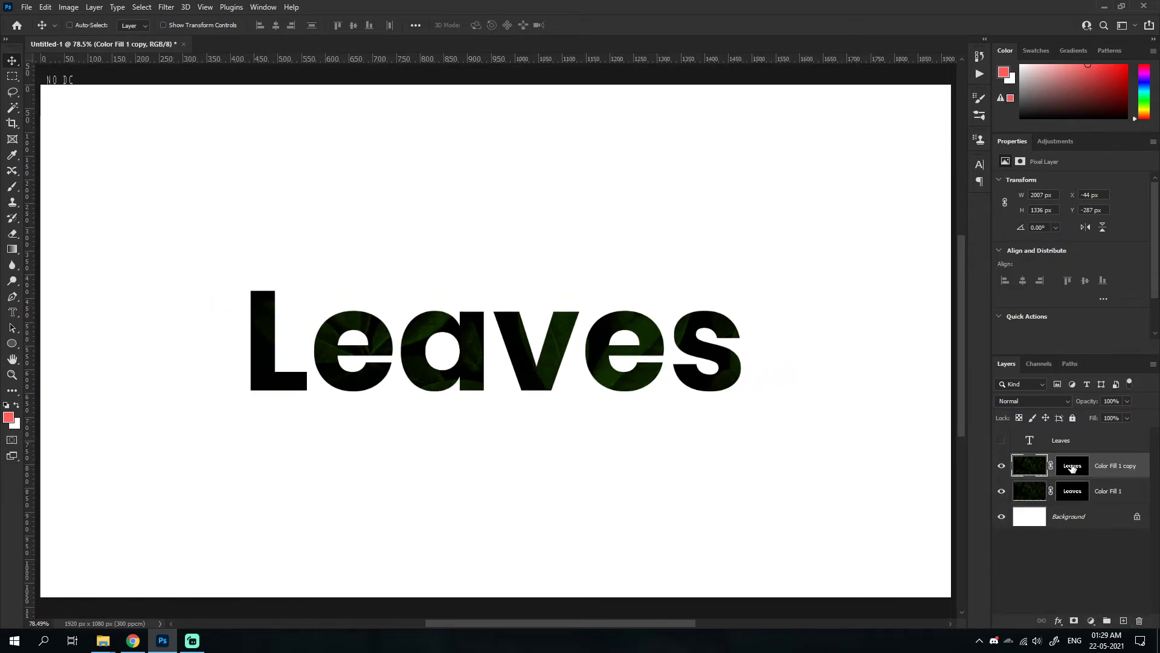
pyautogui.rightClick(1072, 465)
pyautogui.click(1083, 499)
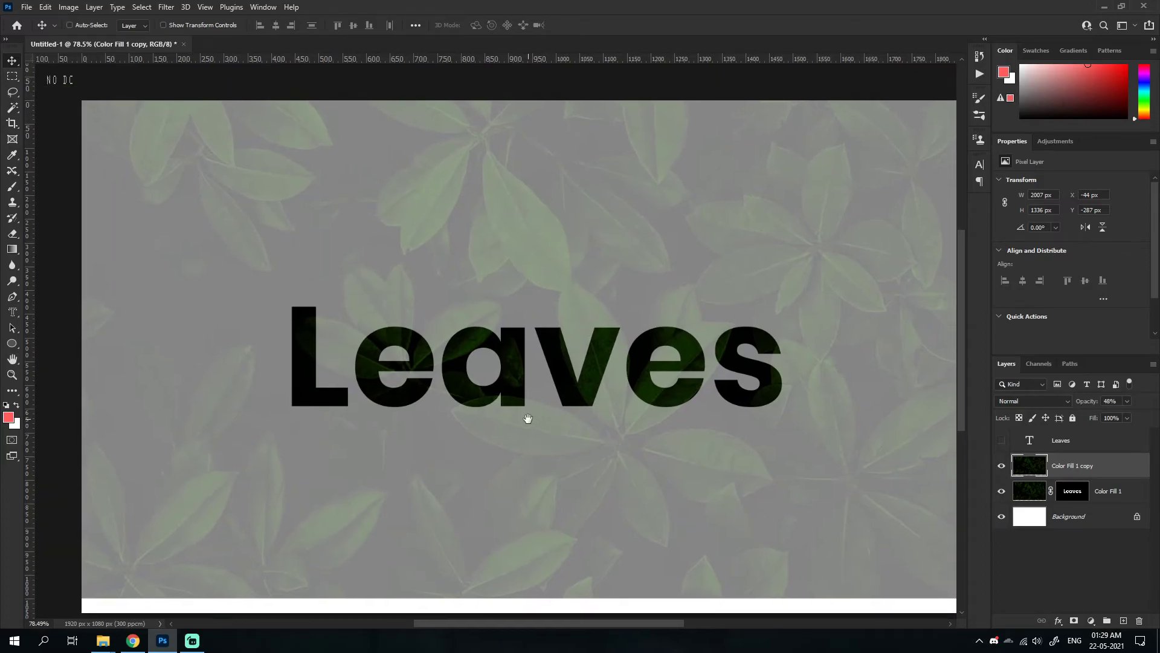
pyautogui.scroll(4, 523, 405)
# - Paint white on the Color Fill 1 layer mask with the soft 55 px brush, revealing the leaf cluster over the letters L, e and a
pyautogui.click(1074, 492)
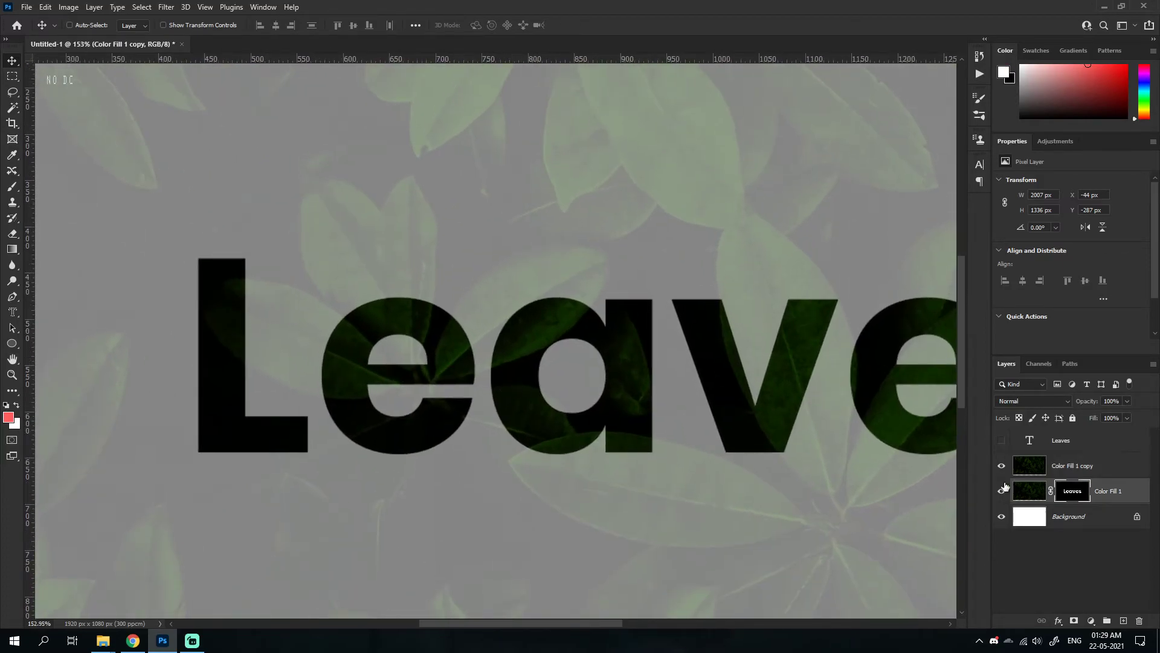
pyautogui.press('b')
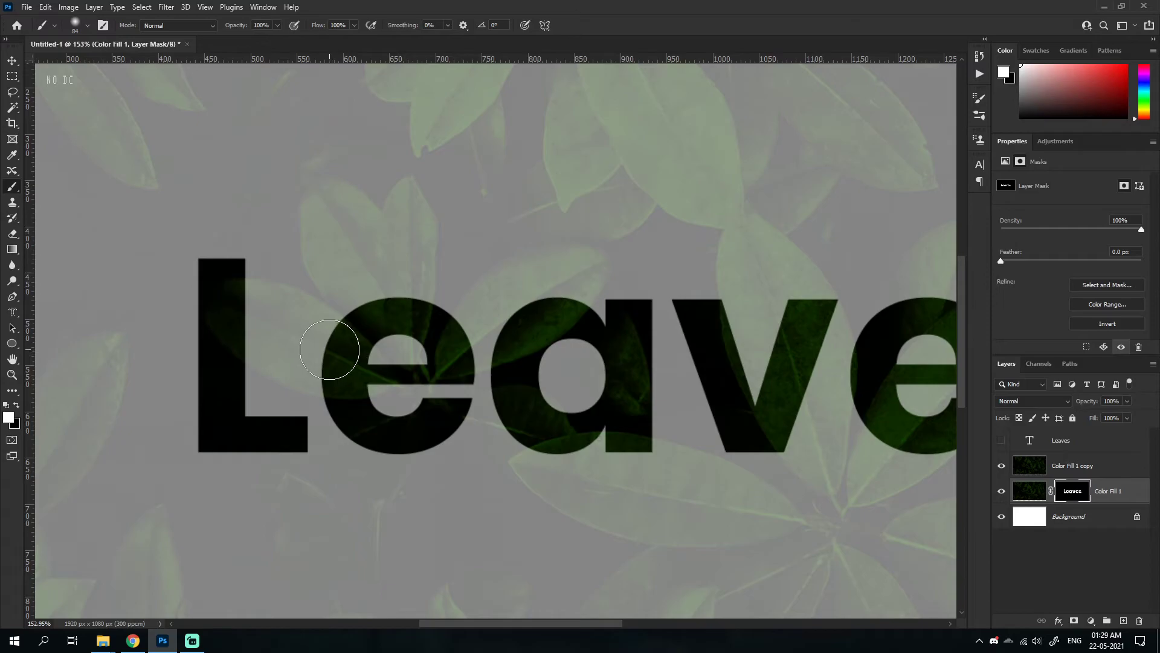
pyautogui.moveTo(290, 357)
pyautogui.mouseDown()
pyautogui.moveTo(253, 334)
pyautogui.moveTo(269, 342)
pyautogui.moveTo(238, 306)
pyautogui.moveTo(301, 336)
pyautogui.moveTo(255, 320)
pyautogui.moveTo(276, 318)
pyautogui.moveTo(315, 237)
pyautogui.moveTo(332, 233)
pyautogui.moveTo(310, 195)
pyautogui.moveTo(374, 245)
pyautogui.moveTo(391, 199)
pyautogui.moveTo(410, 272)
pyautogui.moveTo(451, 318)
pyautogui.moveTo(561, 258)
pyautogui.moveTo(596, 263)
pyautogui.moveTo(481, 329)
pyautogui.mouseUp()
pyautogui.hscroll(5, 538, 311)
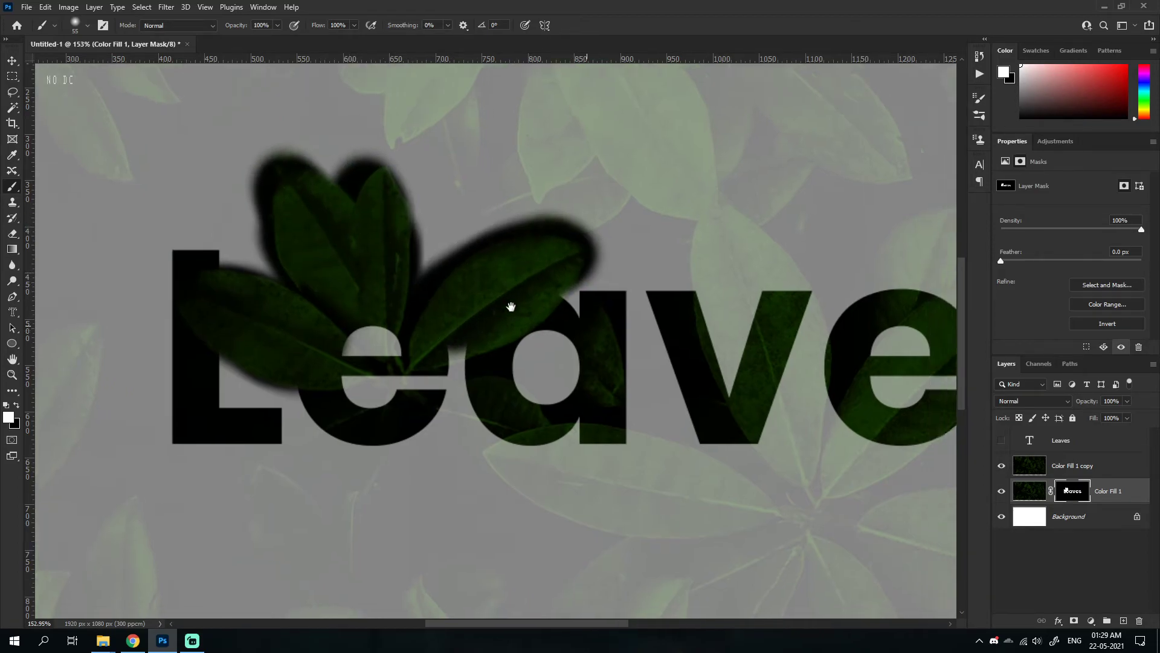
# - Try painting mask strokes around the letter a, undoing unwanted ones and keeping a small dab at its lower edge
pyautogui.moveTo(585, 365)
pyautogui.mouseDown()
pyautogui.moveTo(555, 208)
pyautogui.moveTo(609, 280)
pyautogui.mouseUp()
pyautogui.hotkey('ctrl', 'z')
pyautogui.moveTo(596, 355); pyautogui.dragTo(562, 367)
pyautogui.moveTo(405, 414); pyautogui.dragTo(397, 386)
pyautogui.hotkey('ctrl', 'z')
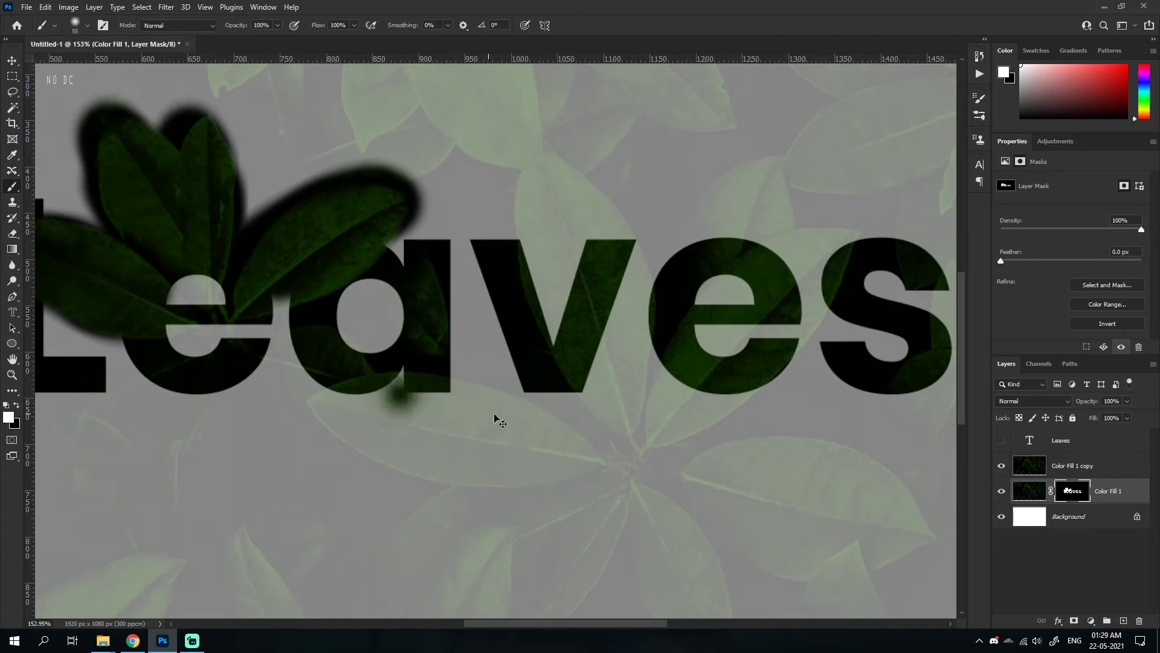
# - Paint white on the Color Fill 1 layer mask to reveal the two leaves above the second e and the s
pyautogui.hscroll(5, 503, 423)
pyautogui.moveTo(593, 294)
pyautogui.mouseDown()
pyautogui.moveTo(596, 278)
pyautogui.moveTo(640, 270)
pyautogui.moveTo(614, 321)
pyautogui.moveTo(626, 332)
pyautogui.mouseUp()
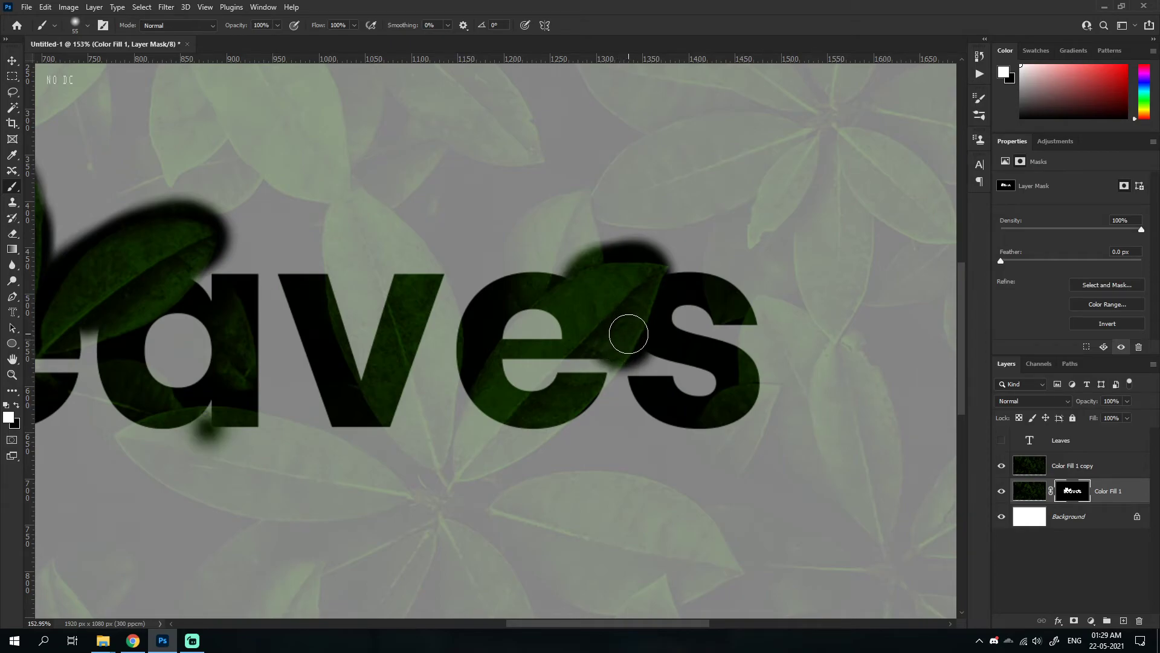
pyautogui.scroll(-2, 626, 332)
pyautogui.scroll(-2, 553, 311)
pyautogui.moveTo(554, 311)
pyautogui.mouseDown()
pyautogui.moveTo(604, 314)
pyautogui.moveTo(592, 267)
pyautogui.moveTo(614, 255)
pyautogui.moveTo(616, 280)
pyautogui.mouseUp()
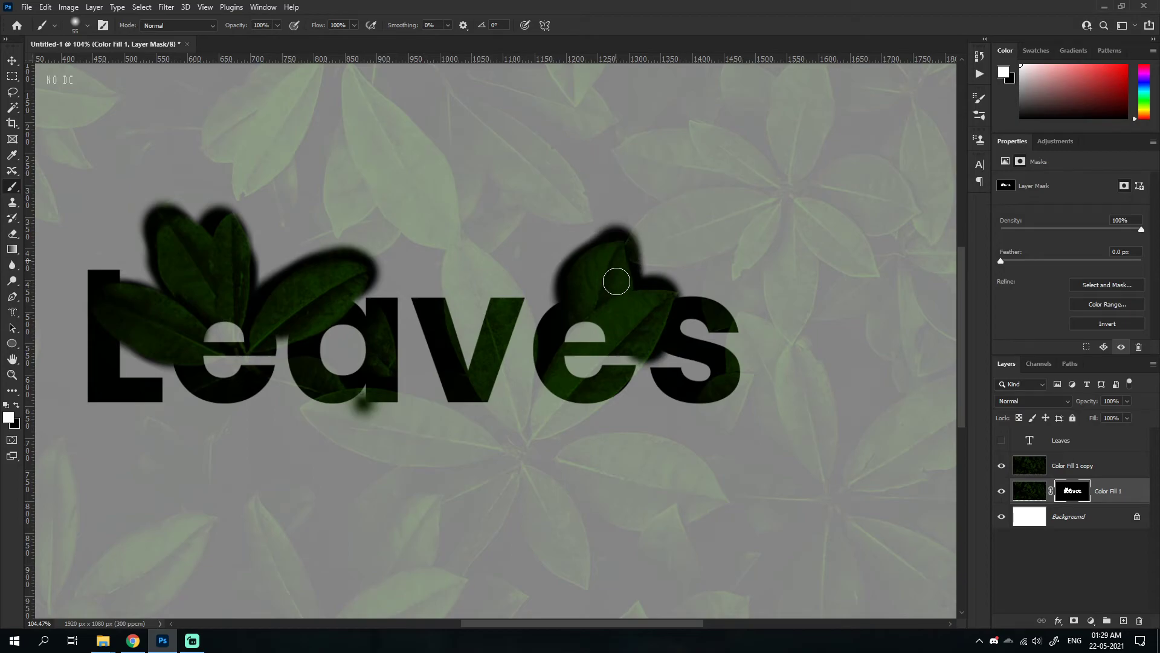
# - Make Color Fill 1 copy the active layer and hide it
pyautogui.hscroll(-3, 624, 290)
pyautogui.scroll(-2, 564, 345)
pyautogui.scroll(-1, 564, 345)
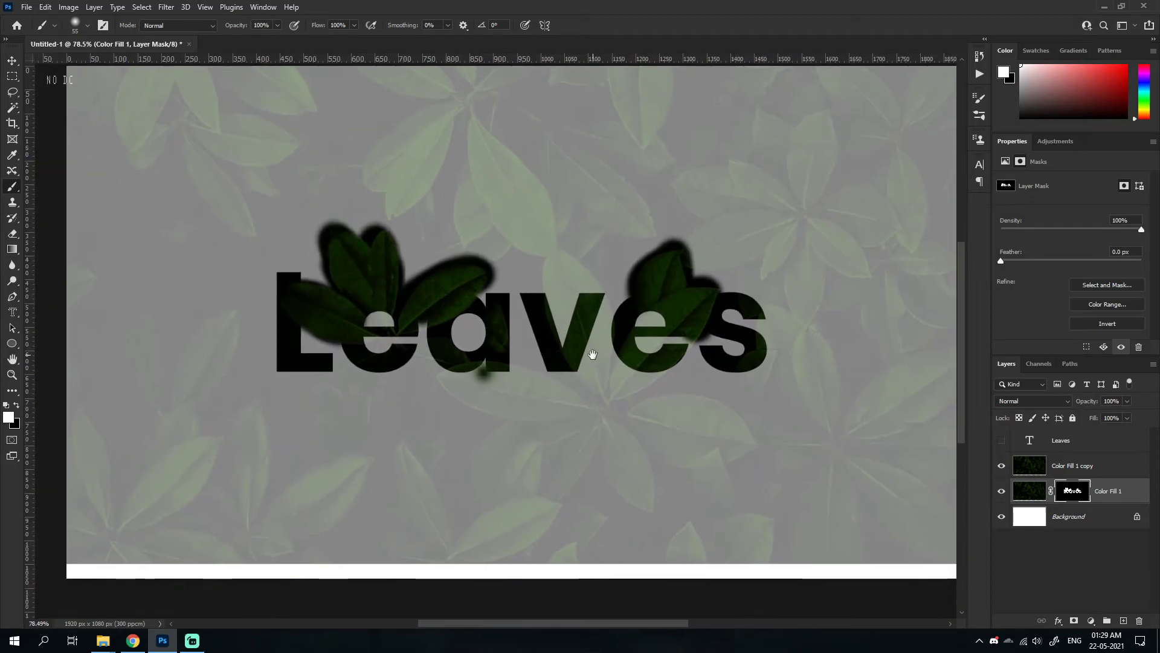
pyautogui.scroll(1, 713, 374)
pyautogui.click(1062, 467)
pyautogui.click(1001, 465)
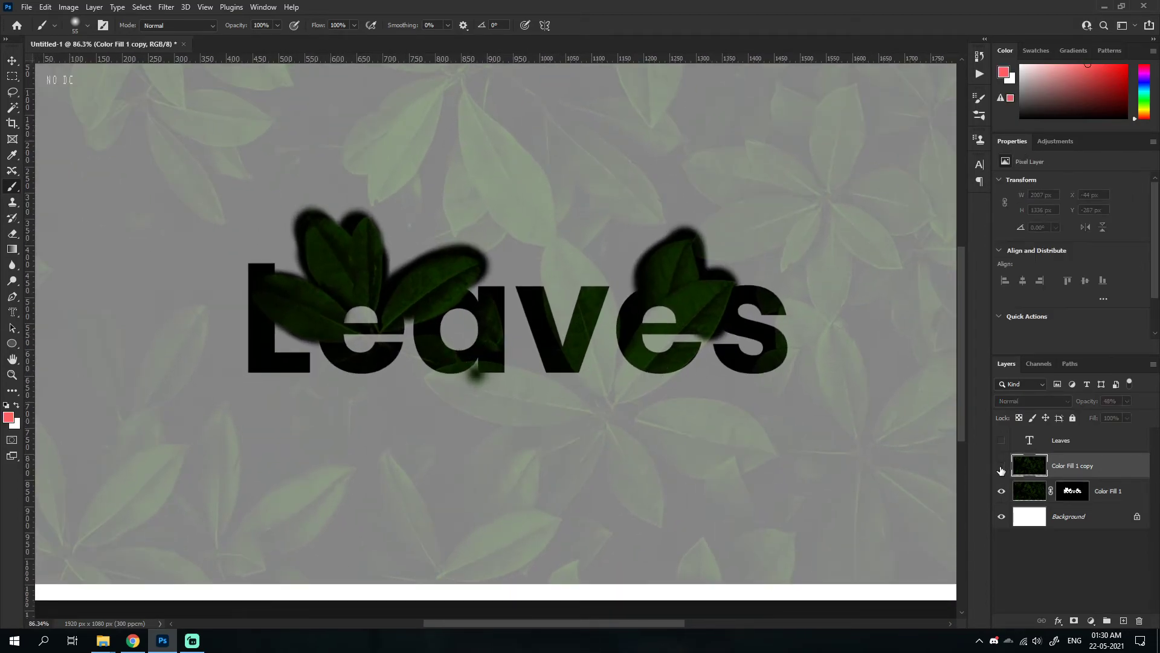
# - Examine the painted leaf edges around the letters L, e and a up close, and swap the foreground and background colors
pyautogui.scroll(-2, 636, 417)
pyautogui.moveTo(668, 427); pyautogui.dragTo(456, 353)
pyautogui.scroll(2, 645, 393)
pyautogui.hscroll(-3, 683, 407)
pyautogui.hscroll(1, 596, 375)
pyautogui.scroll(2, 516, 332)
pyautogui.scroll(1, 516, 331)
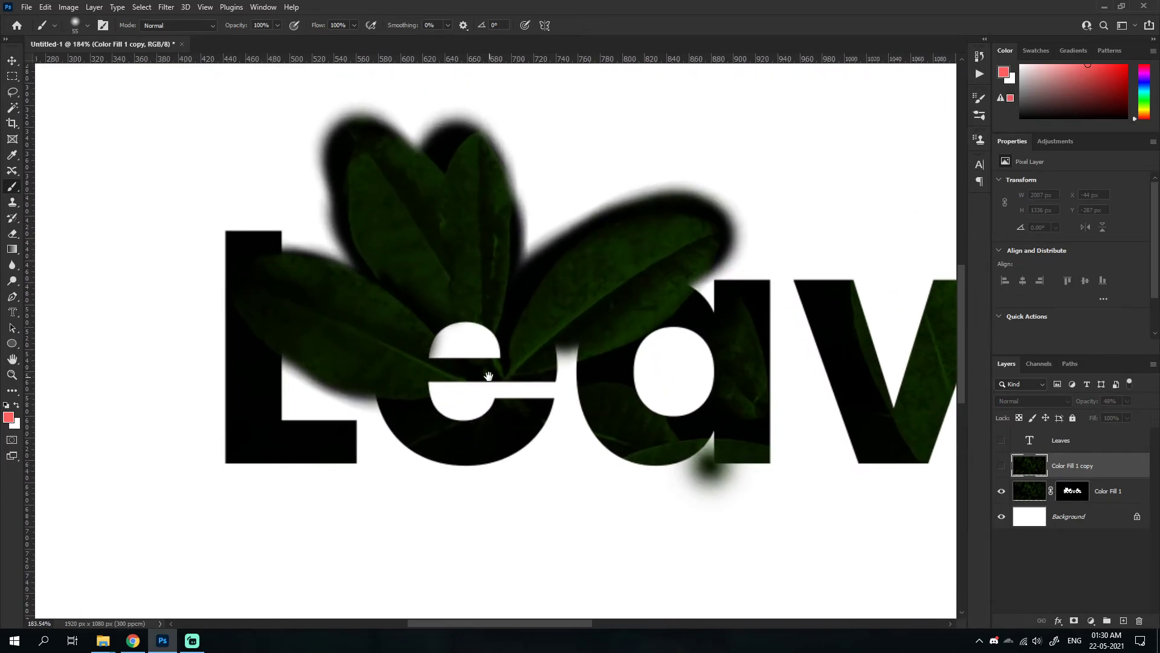
pyautogui.scroll(1, 487, 371)
pyautogui.press('x')
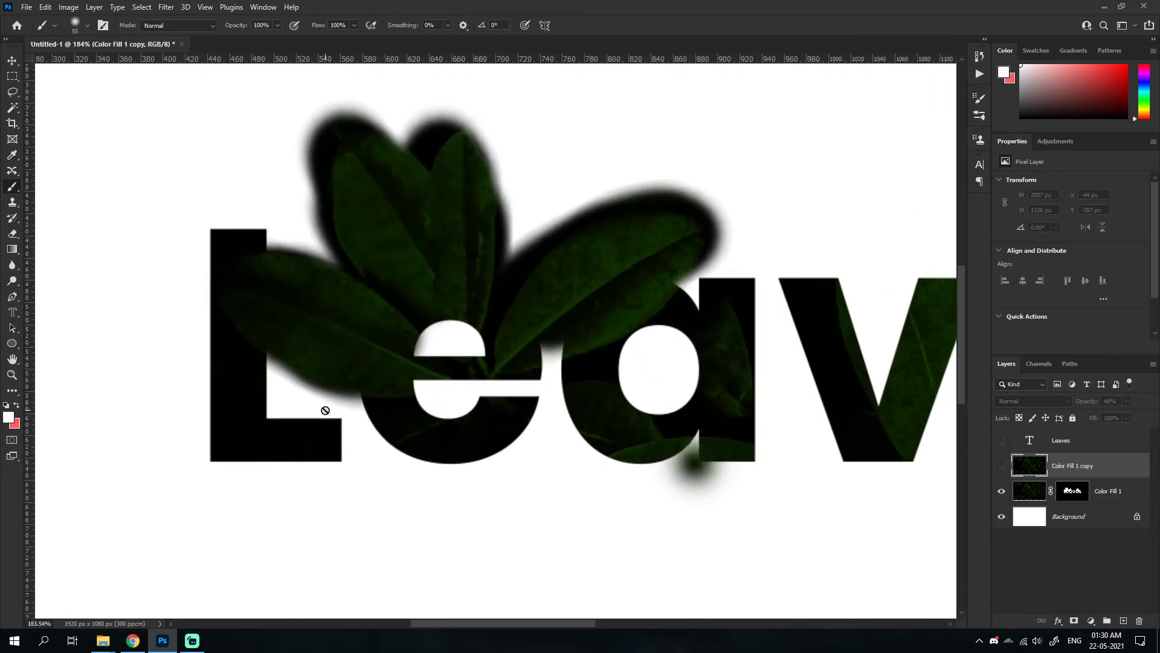
# - Show the hidden Color Fill 1 copy layer and delete it
pyautogui.click(1068, 490)
pyautogui.moveTo(331, 404)
pyautogui.mouseDown()
pyautogui.moveTo(295, 403)
pyautogui.moveTo(359, 410)
pyautogui.moveTo(257, 369)
pyautogui.mouseUp()
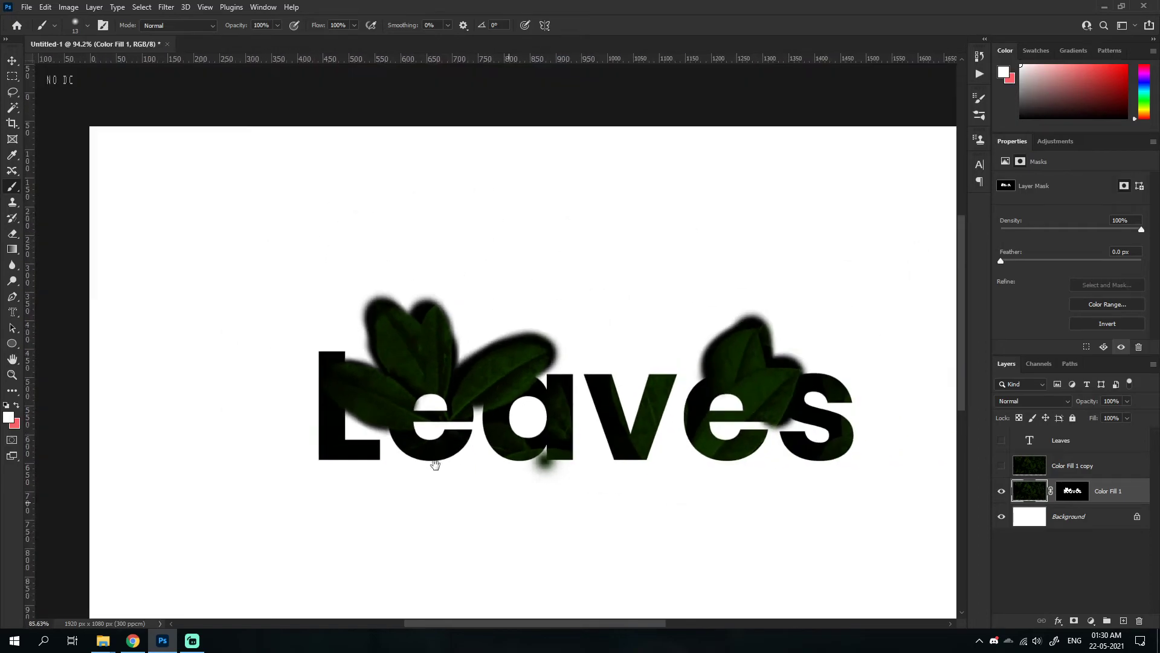
pyautogui.scroll(-2, 435, 464)
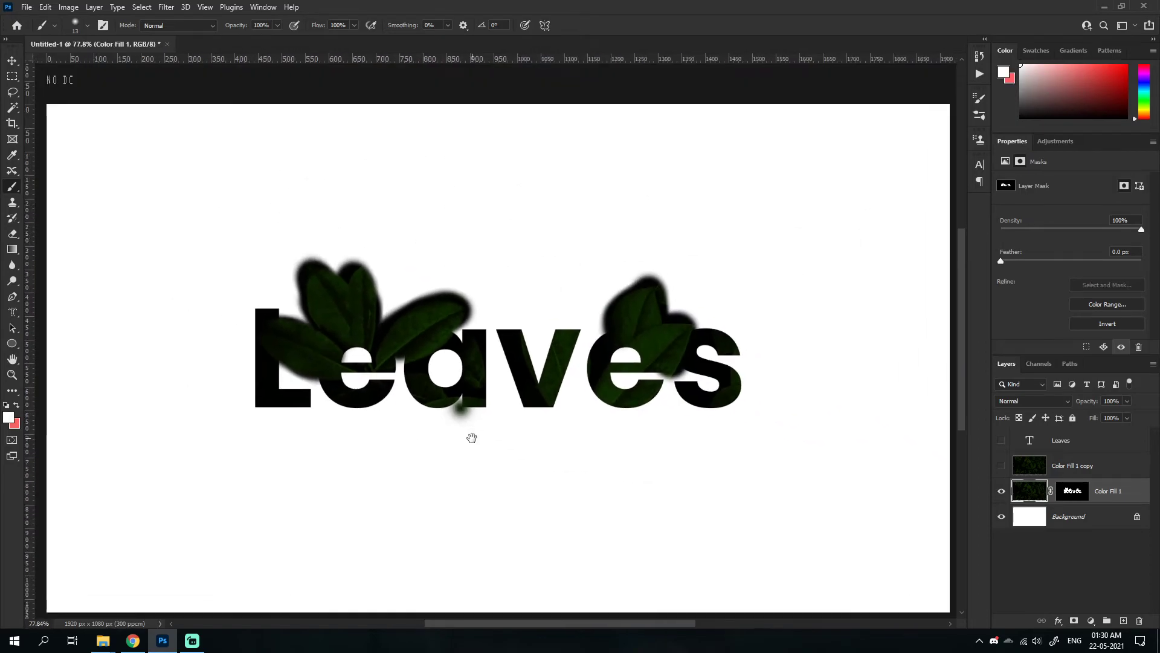
pyautogui.click(1001, 465)
pyautogui.rightClick(1063, 469)
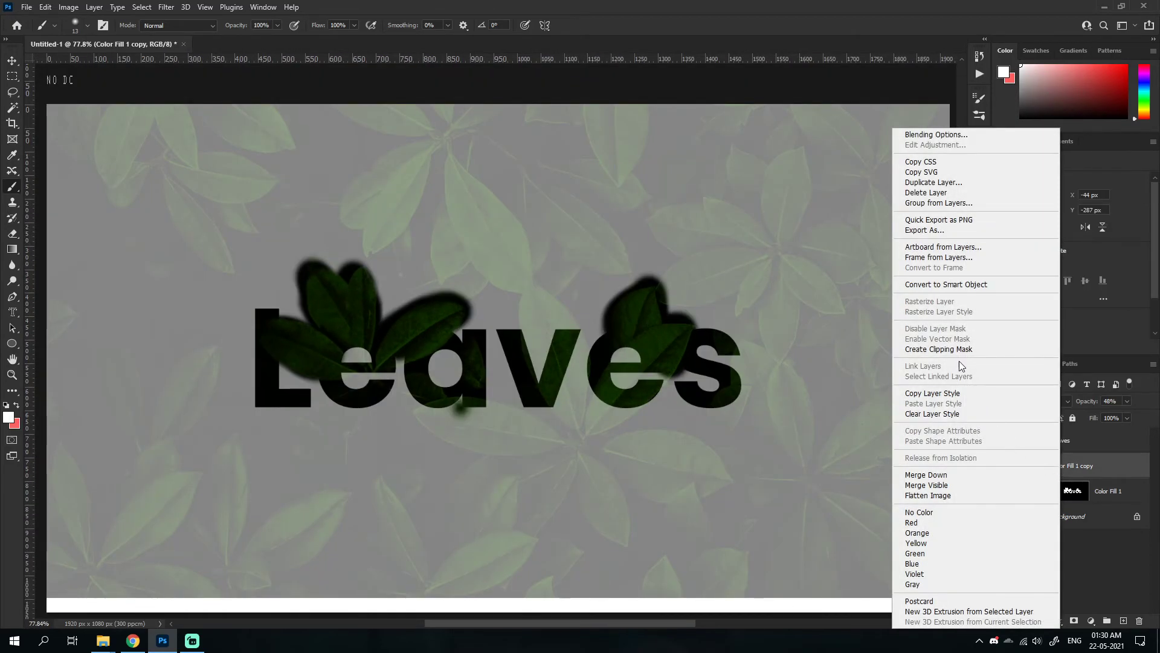
pyautogui.press('Escape')
pyautogui.press('Delete')
# - Delete the layer mask from Color Fill 1, then show and select the Leaves text layer
pyautogui.rightClick(1072, 472)
pyautogui.click(1072, 494)
pyautogui.click(1002, 440)
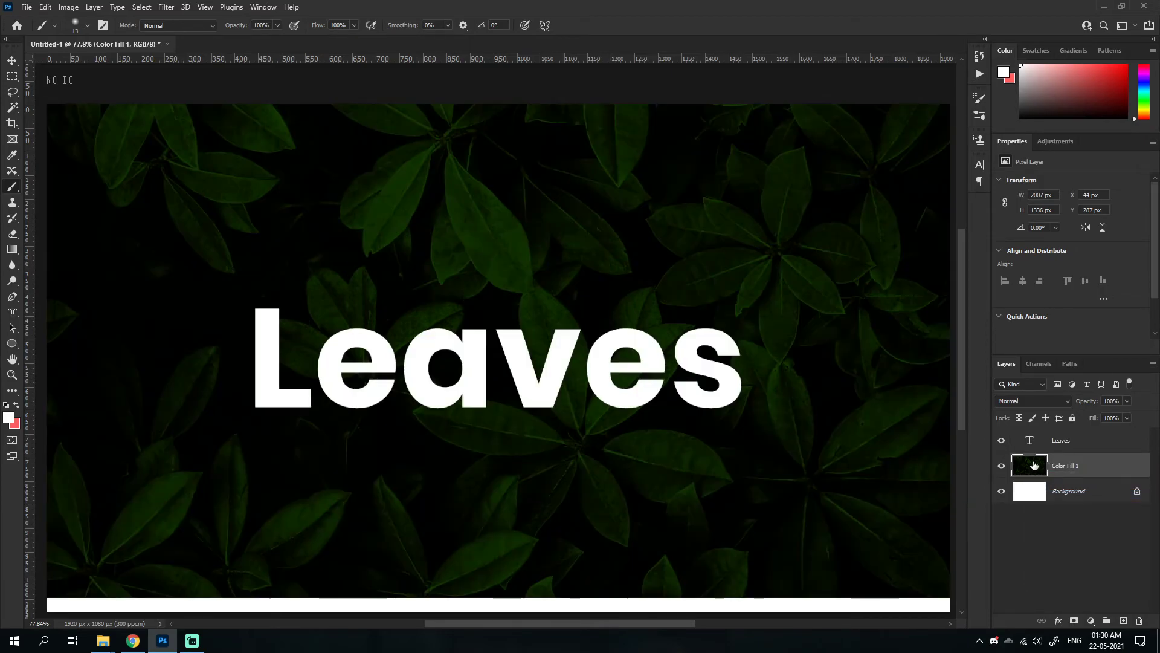
pyautogui.click(1039, 447)
# - Move the Color Fill 1 leaves photo to X -80 px, Y -251 px so it covers the white strip along the canvas's lower edge
pyautogui.scroll(-2, 710, 450)
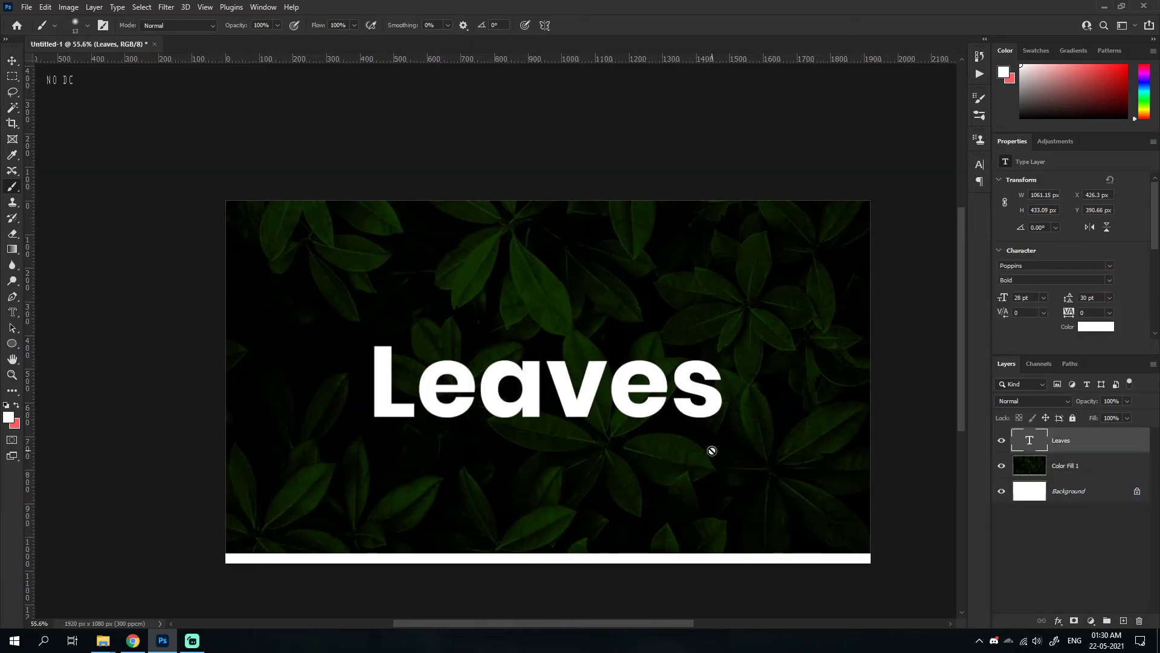
pyautogui.scroll(2, 563, 378)
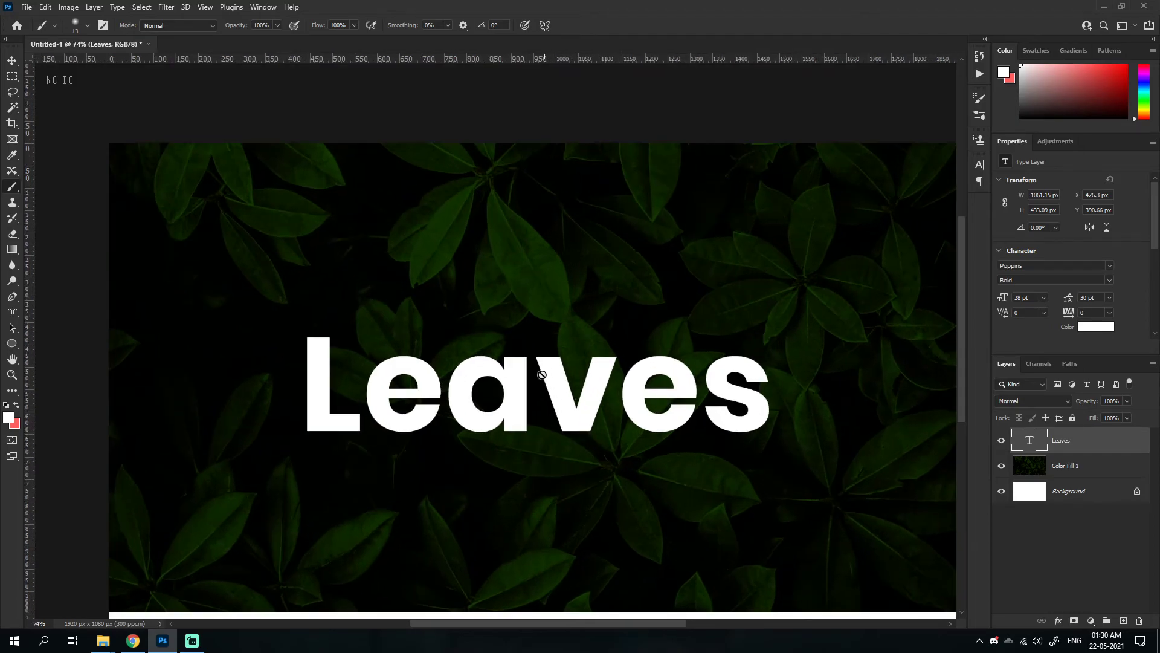
pyautogui.moveTo(730, 374); pyautogui.dragTo(704, 354)
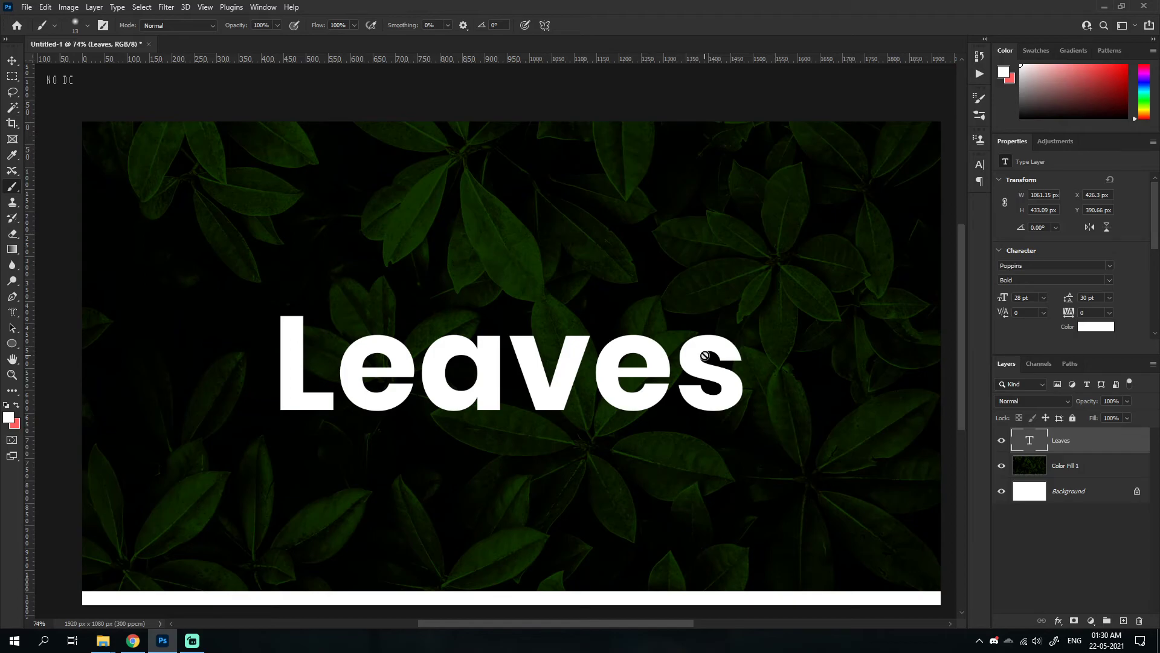
pyautogui.click(12, 60)
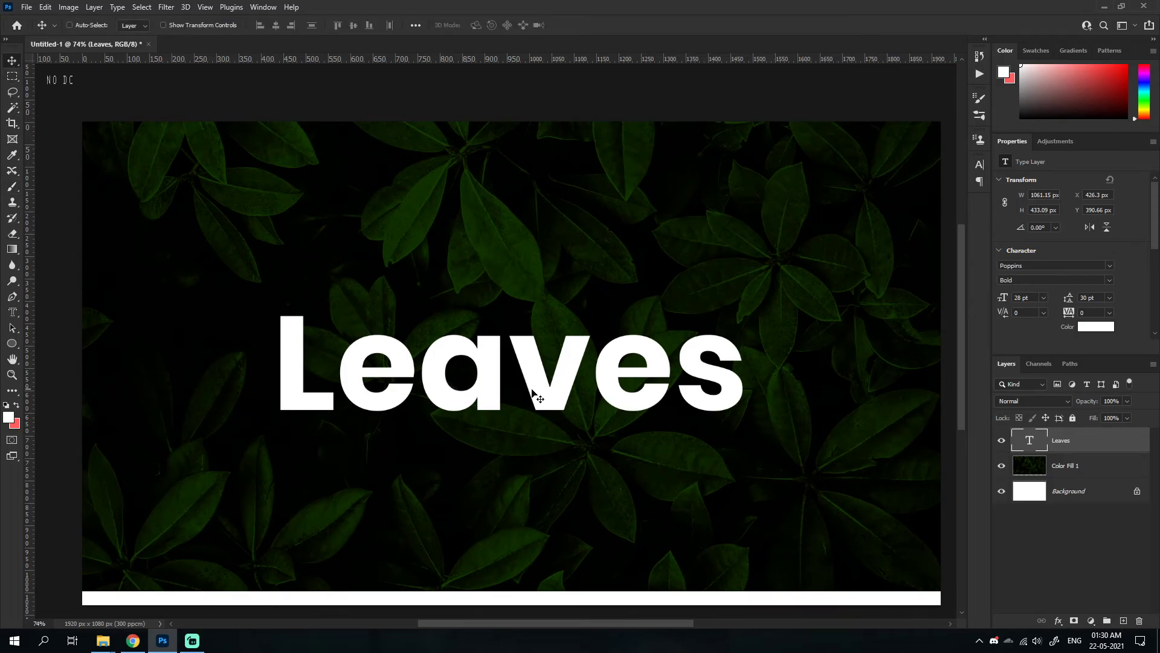
pyautogui.scroll(-2, 532, 394)
pyautogui.moveTo(563, 418); pyautogui.dragTo(638, 411)
pyautogui.click(1076, 471)
pyautogui.scroll(5, 465, 370)
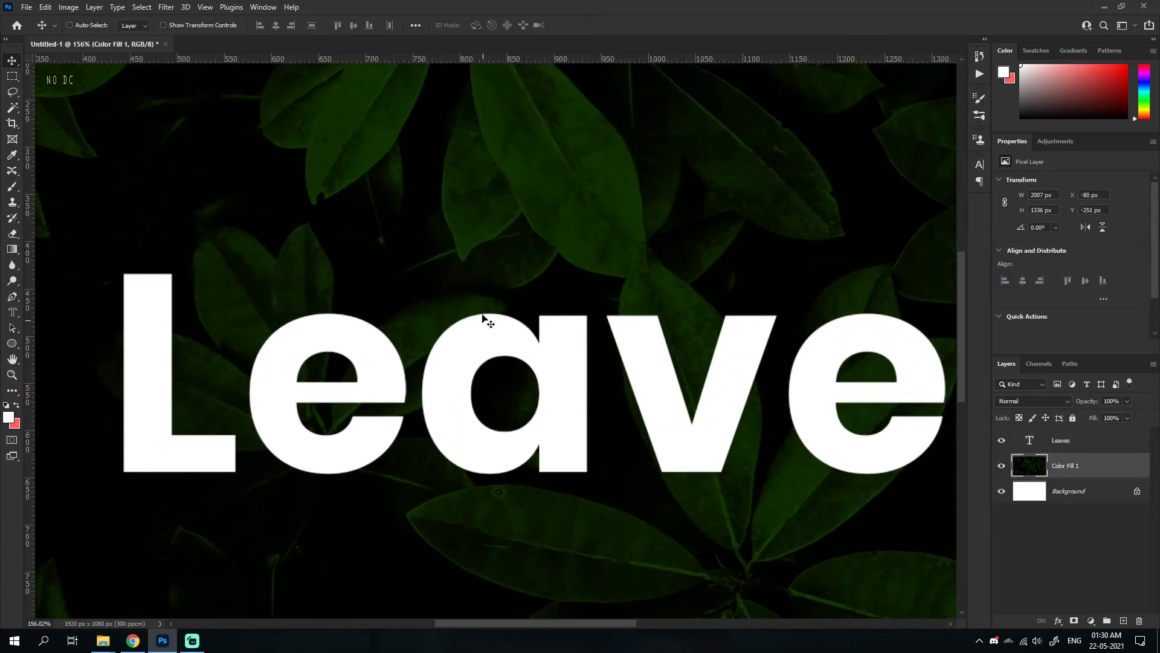
pyautogui.scroll(-5, 509, 309)
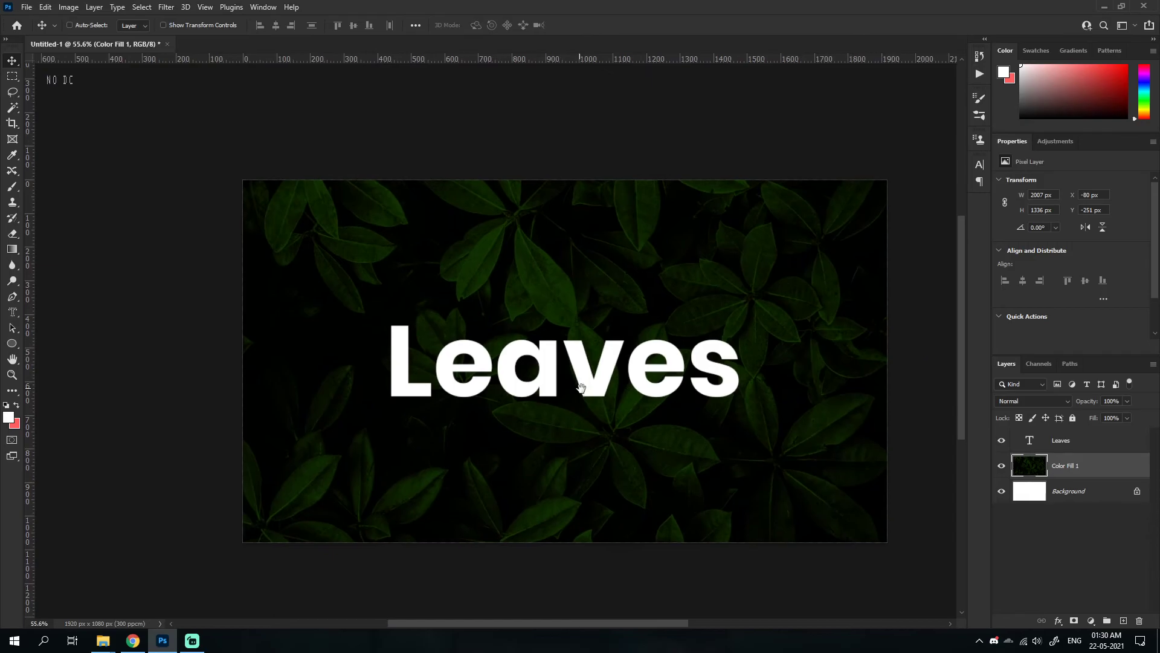
pyautogui.scroll(4, 520, 344)
pyautogui.scroll(-1, 531, 349)
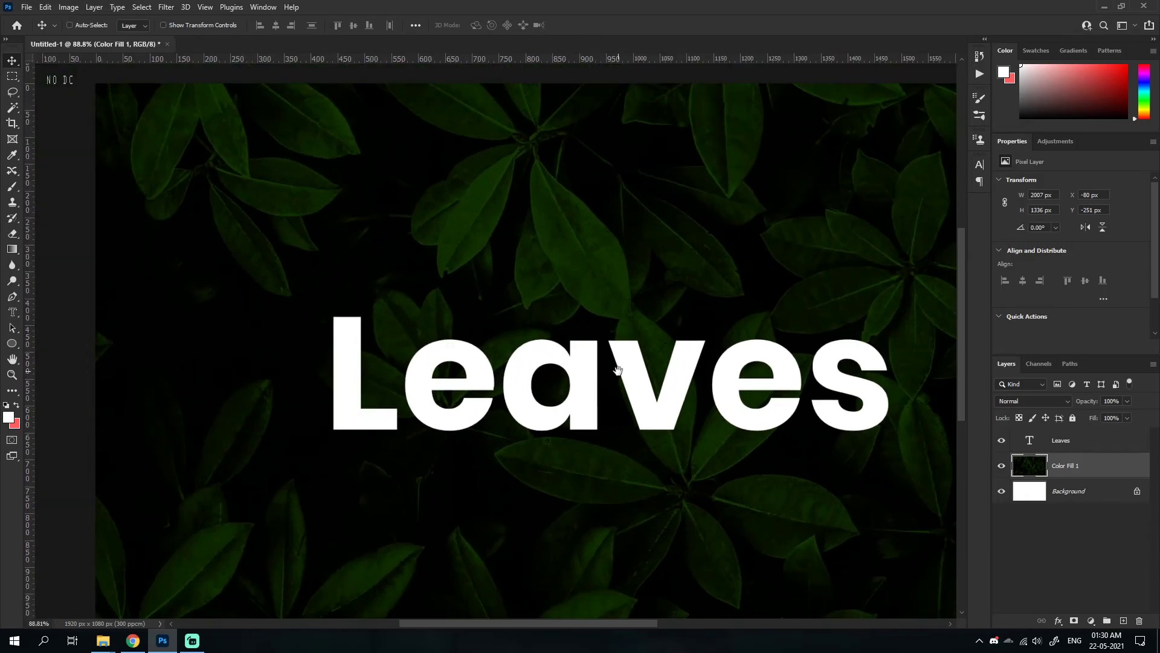
# - Open the Leaves text layer's style settings and try a black drop shadow at 54% opacity
pyautogui.rightClick(1065, 444)
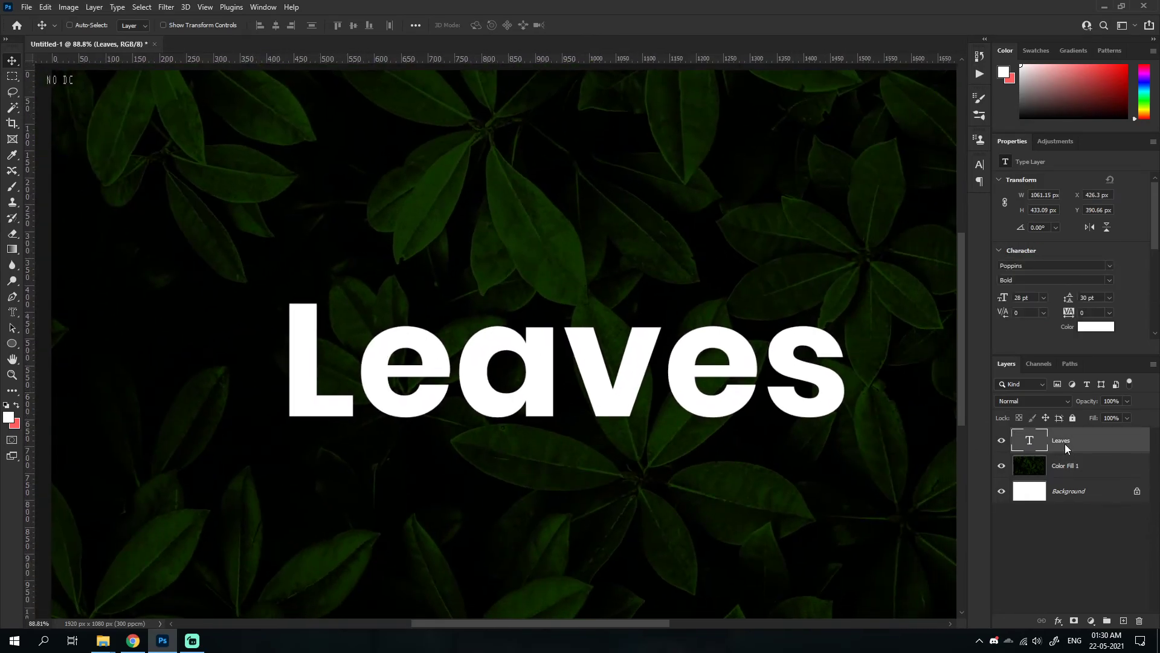
pyautogui.press('Escape')
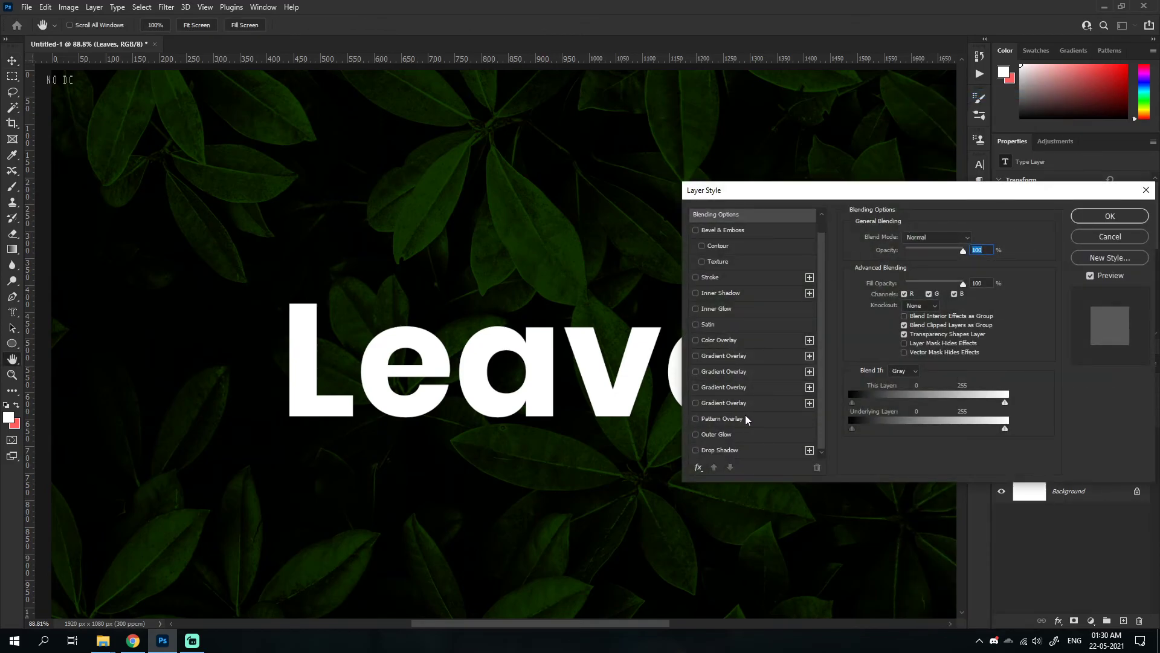
pyautogui.click(736, 448)
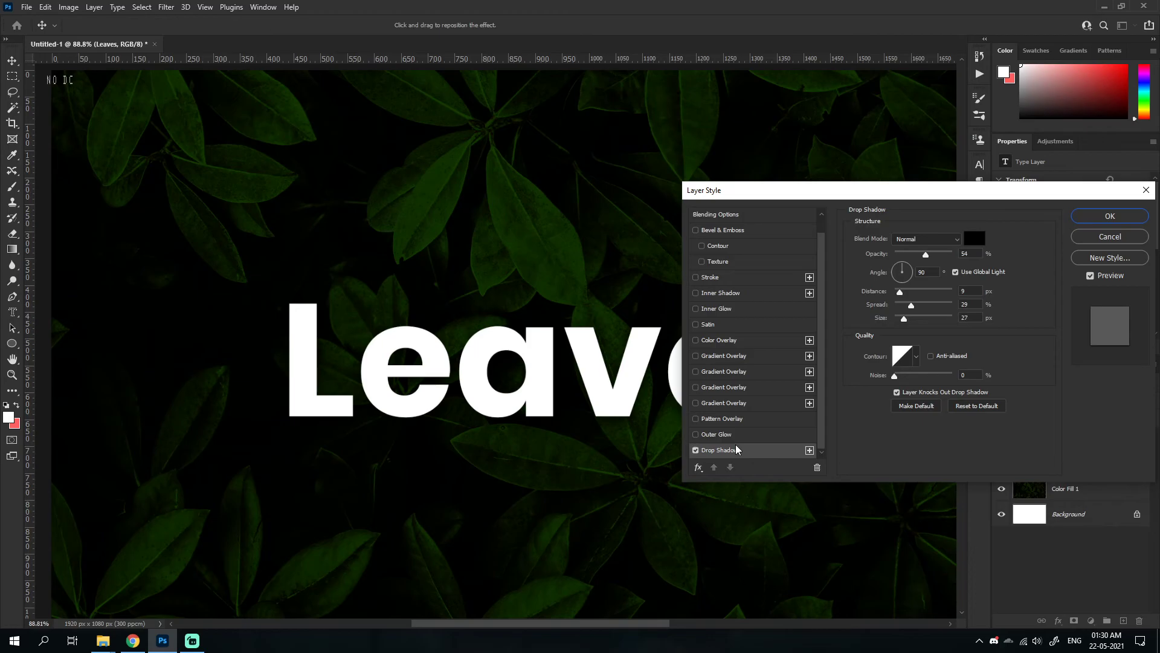
pyautogui.moveTo(891, 212); pyautogui.dragTo(903, 226)
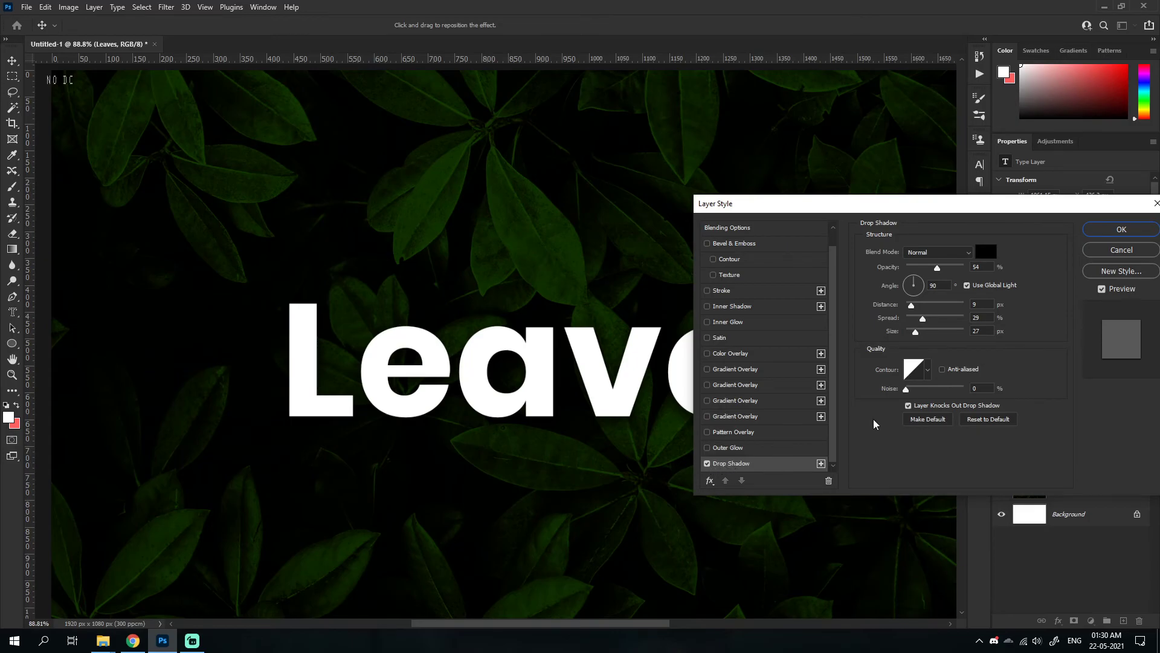
pyautogui.click(707, 463)
# - Try a black inner glow on the Leaves text with 47% opacity, 36% choke and 13 px size, and retry the drop shadow
pyautogui.click(724, 321)
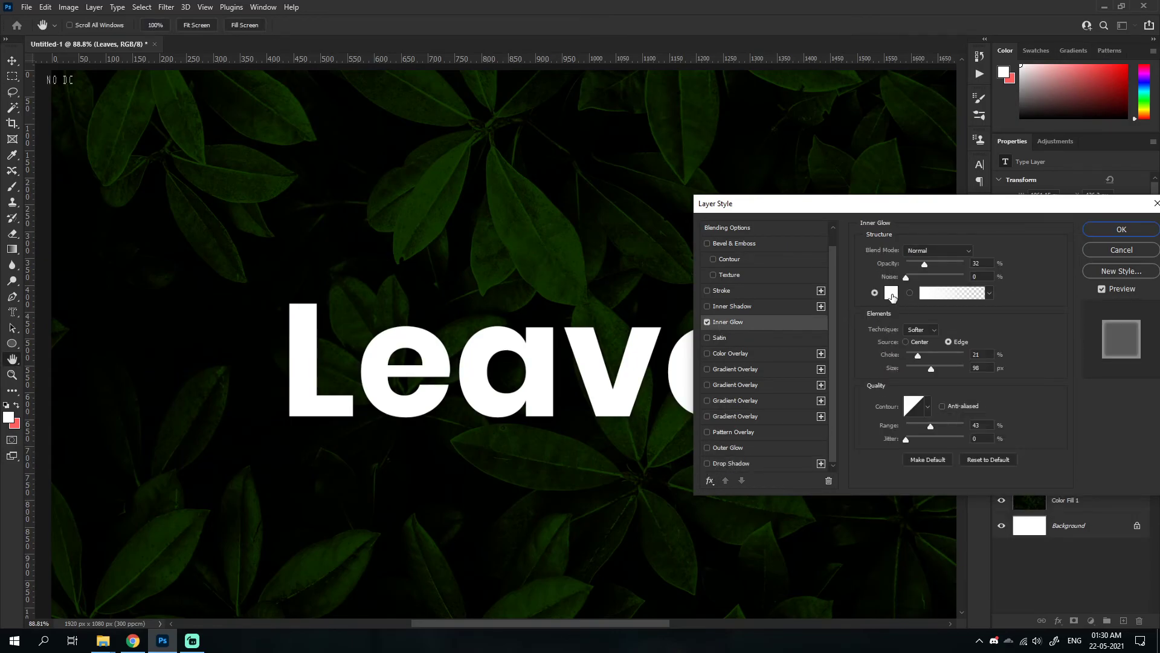
pyautogui.click(892, 295)
pyautogui.write('000000')
pyautogui.press('Return')
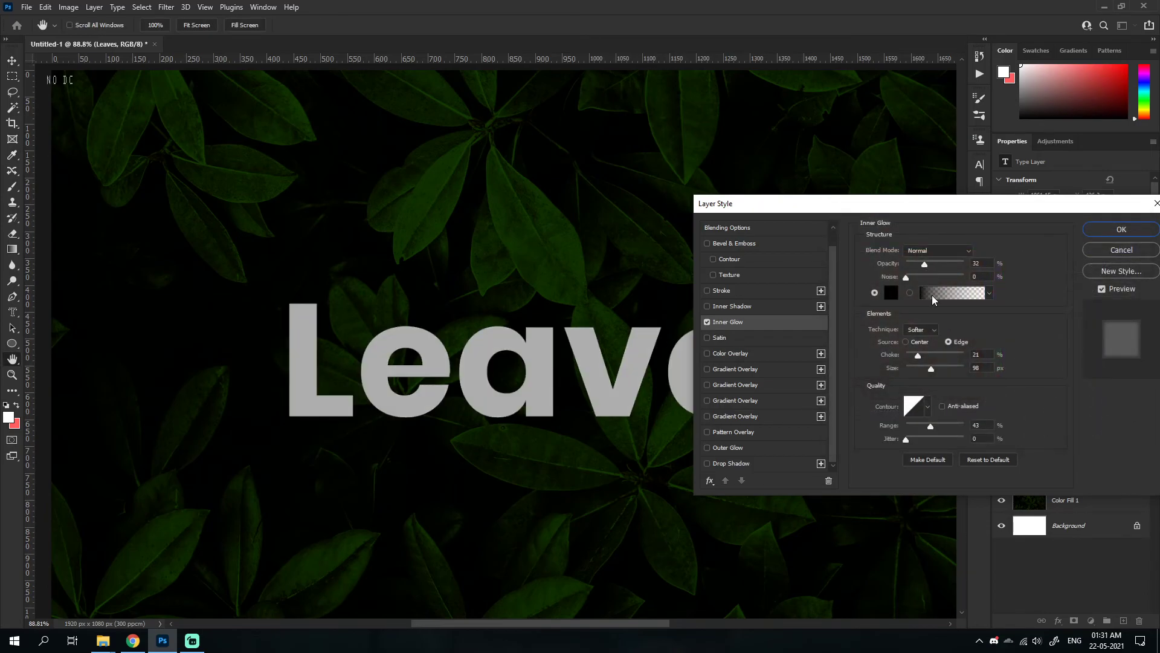
pyautogui.moveTo(932, 371); pyautogui.dragTo(914, 370)
pyautogui.moveTo(927, 269); pyautogui.dragTo(934, 269)
pyautogui.moveTo(917, 355); pyautogui.dragTo(927, 358)
pyautogui.click(914, 342)
pyautogui.click(948, 342)
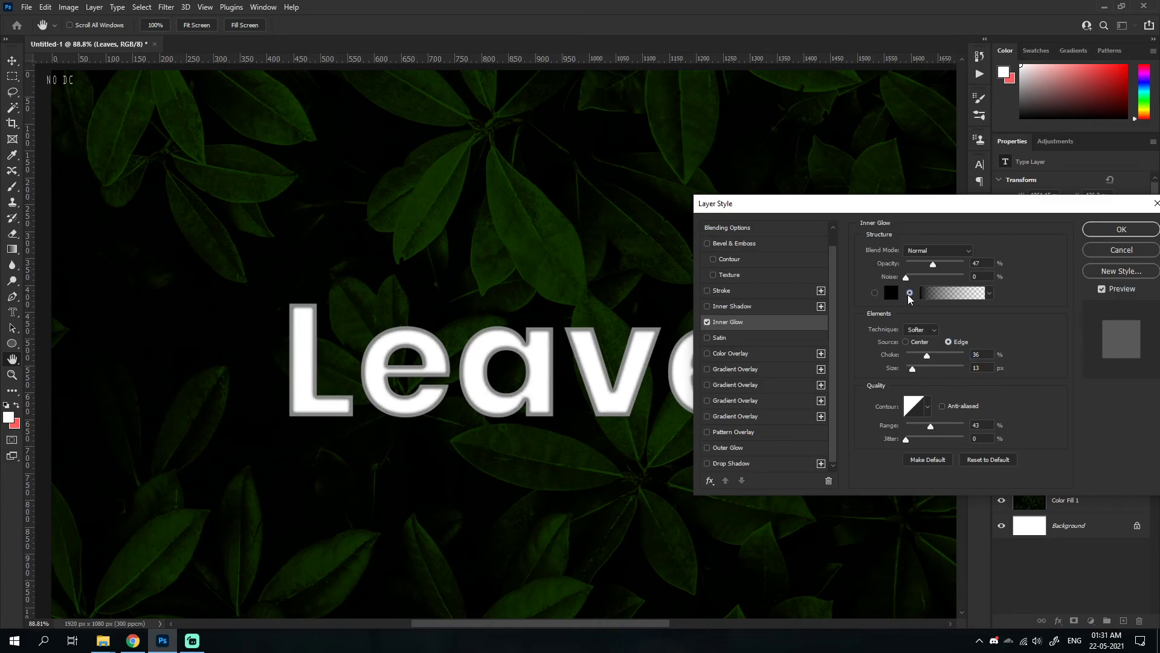
pyautogui.moveTo(916, 445); pyautogui.dragTo(743, 471)
pyautogui.click(707, 321)
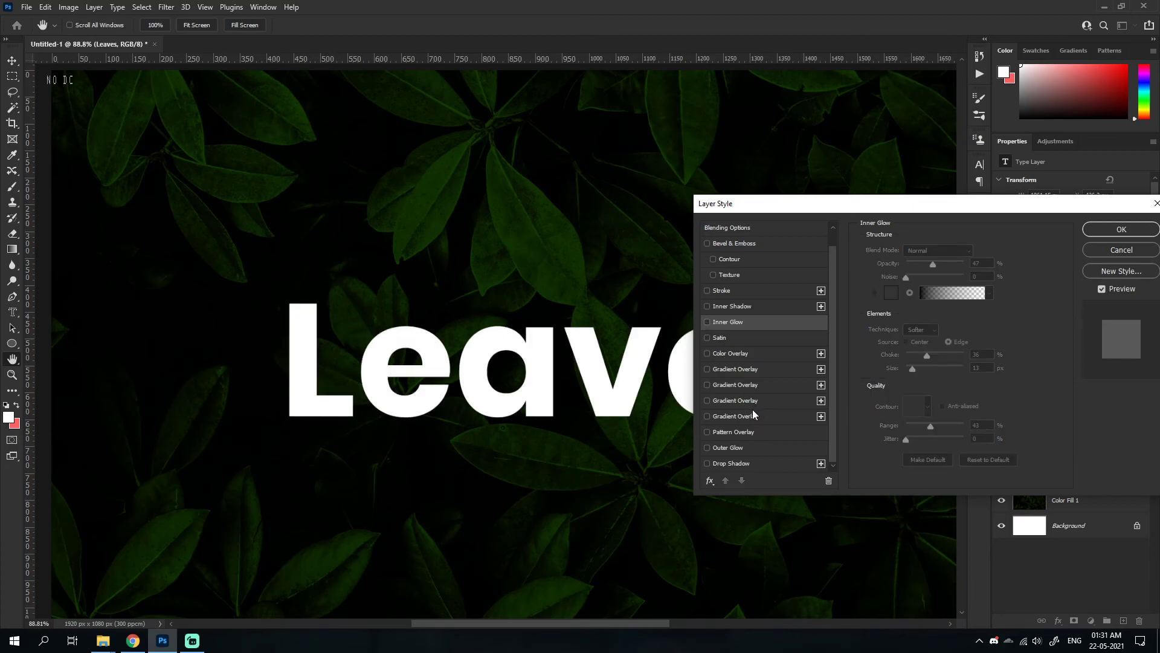
pyautogui.click(735, 464)
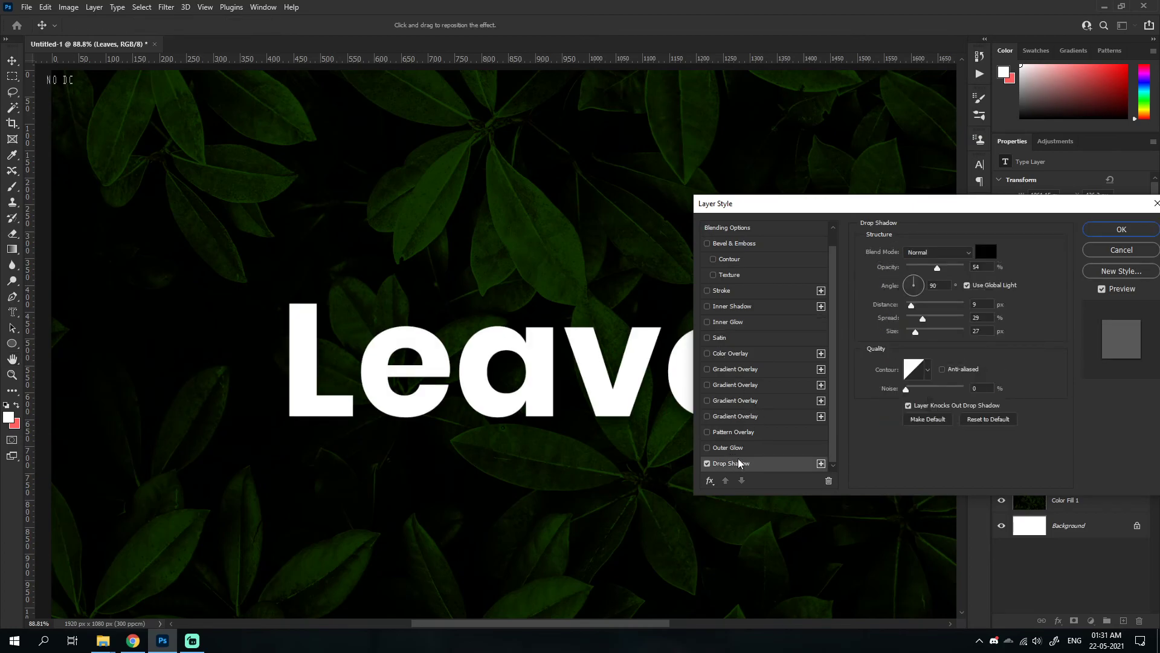
pyautogui.click(707, 463)
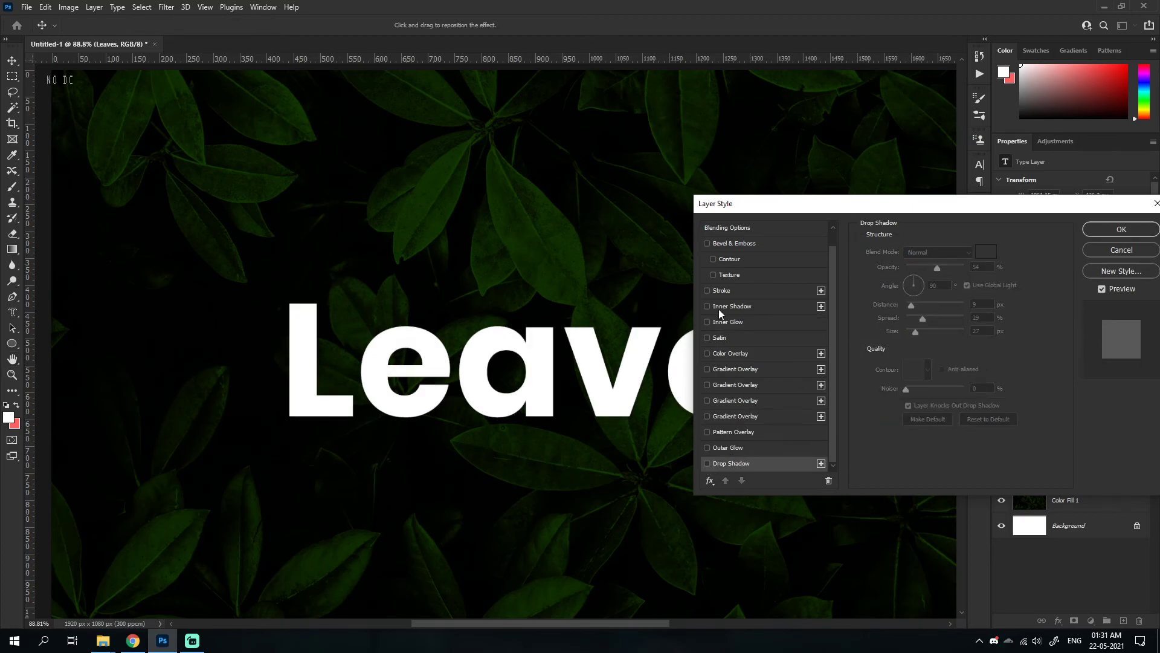
# - Apply a black inner shadow to the Leaves text with 60% opacity, 2 px distance, 5% choke and 13 px size
pyautogui.click(722, 306)
pyautogui.click(986, 253)
pyautogui.write('000000')
pyautogui.click(1096, 244)
pyautogui.moveTo(919, 307); pyautogui.dragTo(913, 334)
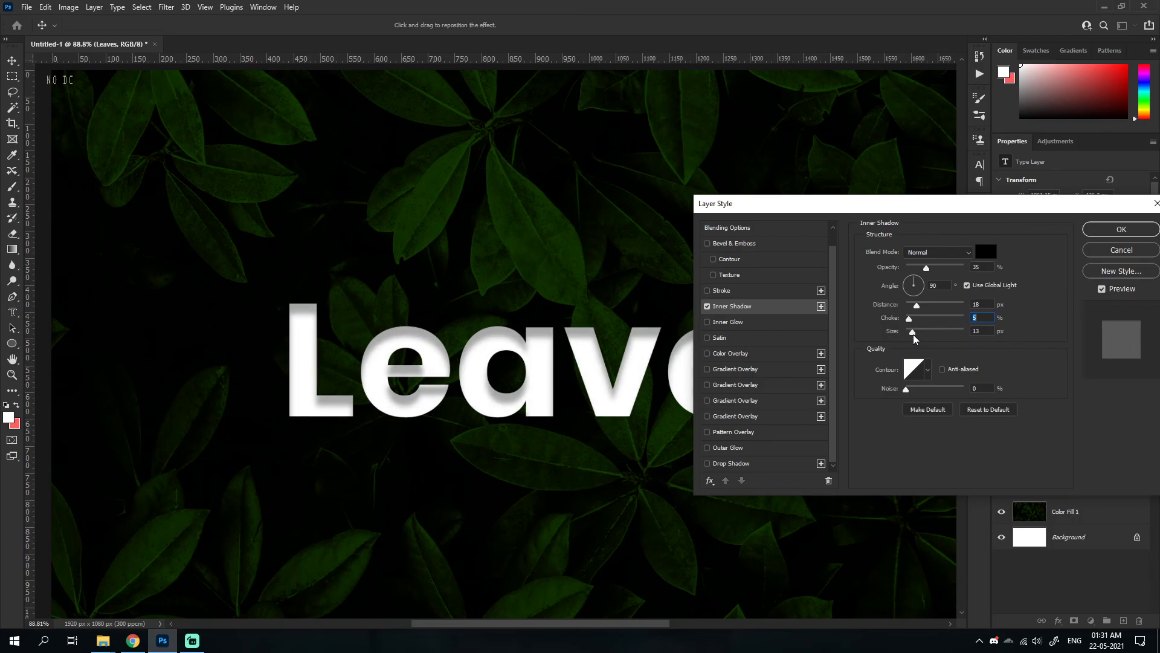
pyautogui.moveTo(922, 271); pyautogui.dragTo(941, 270)
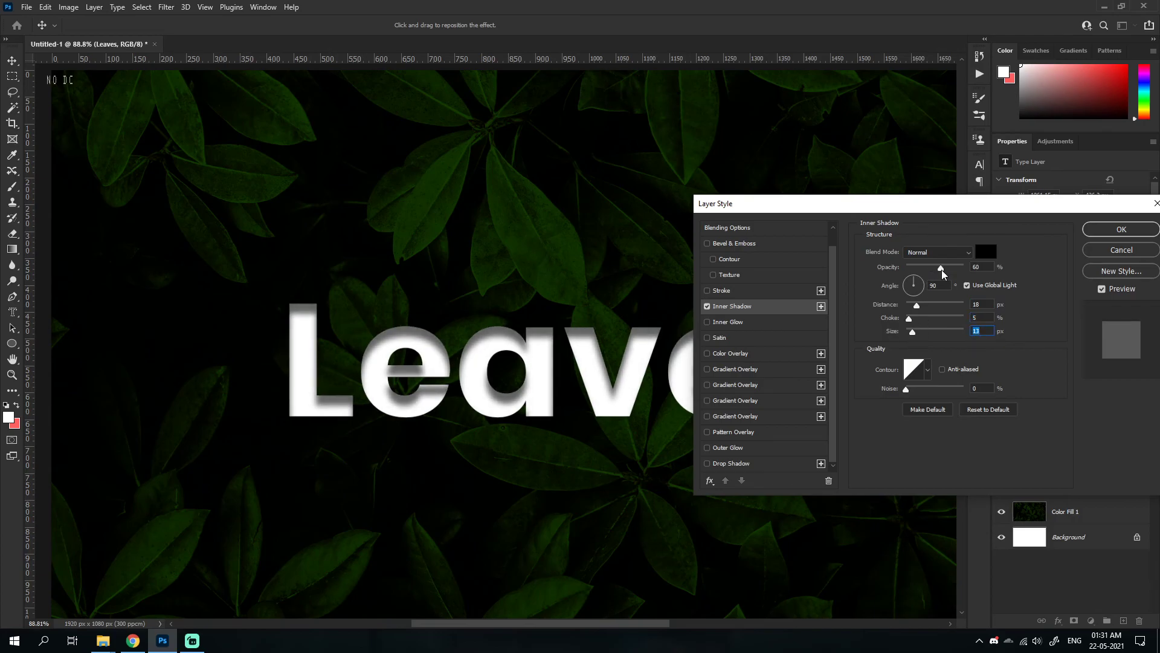
pyautogui.moveTo(916, 307); pyautogui.dragTo(911, 335)
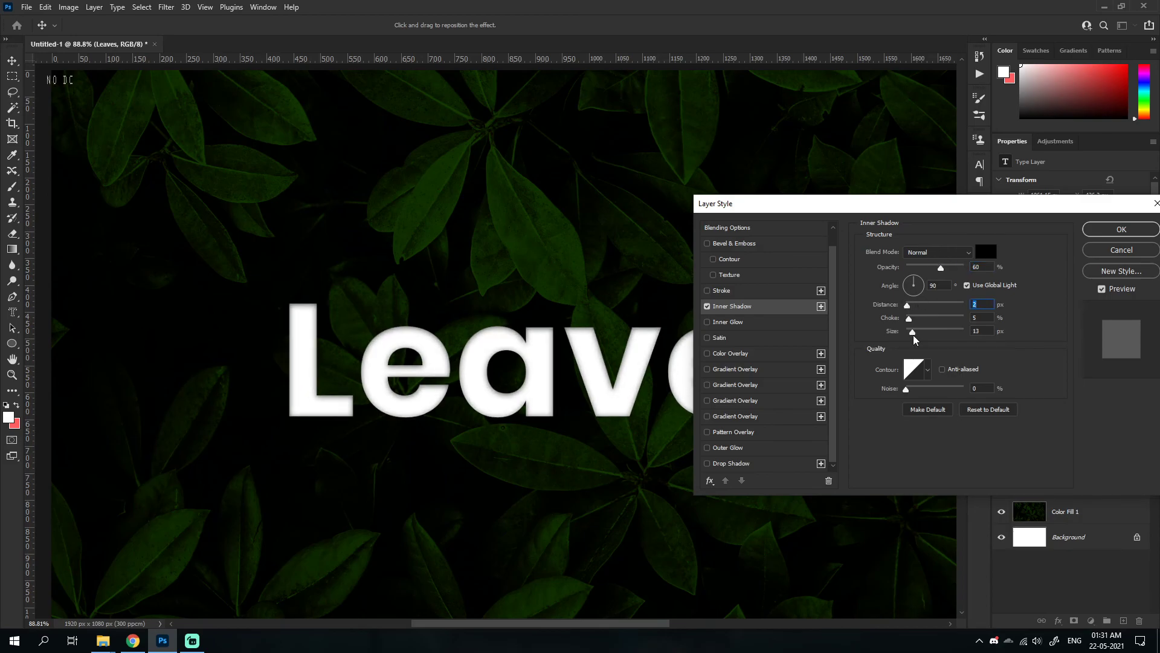
pyautogui.click(1121, 229)
# - Start saving the finished Leaves design and set the file type to PNG
pyautogui.scroll(-4, 683, 399)
pyautogui.moveTo(683, 399); pyautogui.dragTo(605, 388)
pyautogui.scroll(4, 637, 385)
pyautogui.scroll(-1, 637, 385)
pyautogui.scroll(2, 620, 393)
pyautogui.scroll(-1, 620, 393)
pyautogui.press('ctrl')
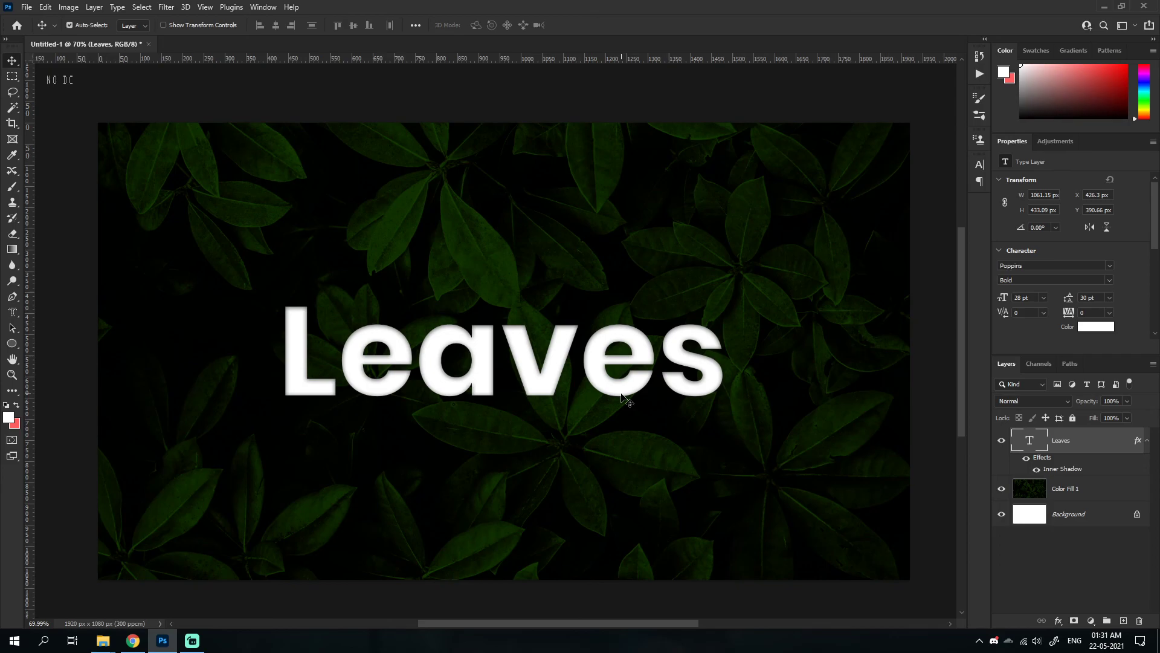
pyautogui.hotkey('ctrl', 's')
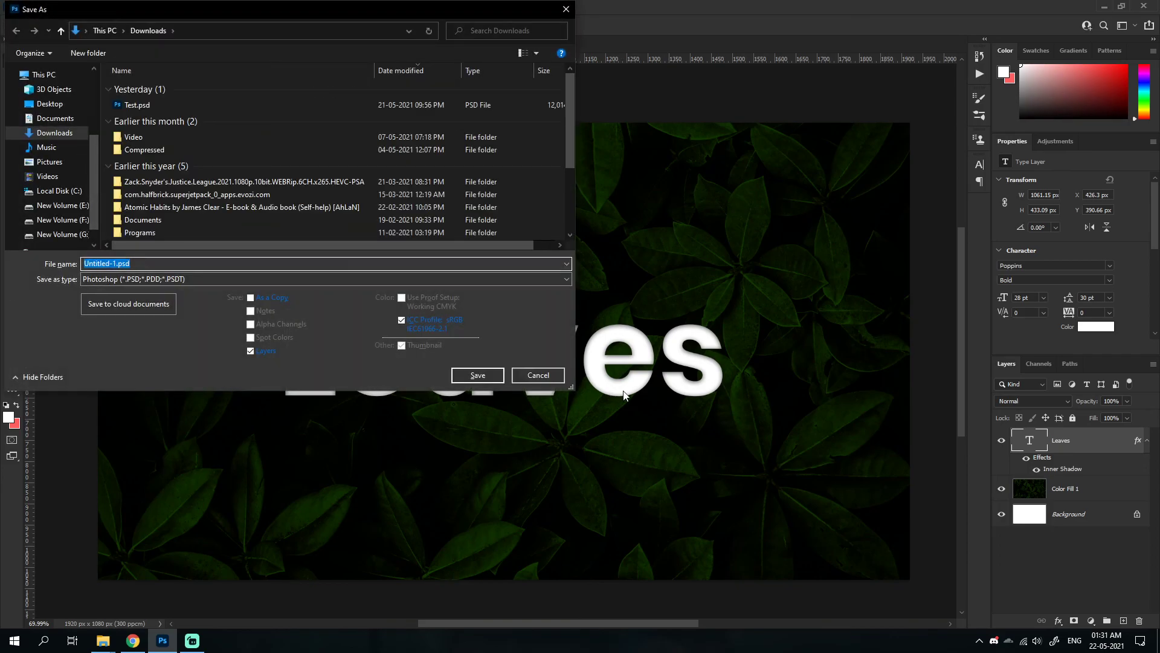
pyautogui.click(217, 277)
pyautogui.click(169, 445)
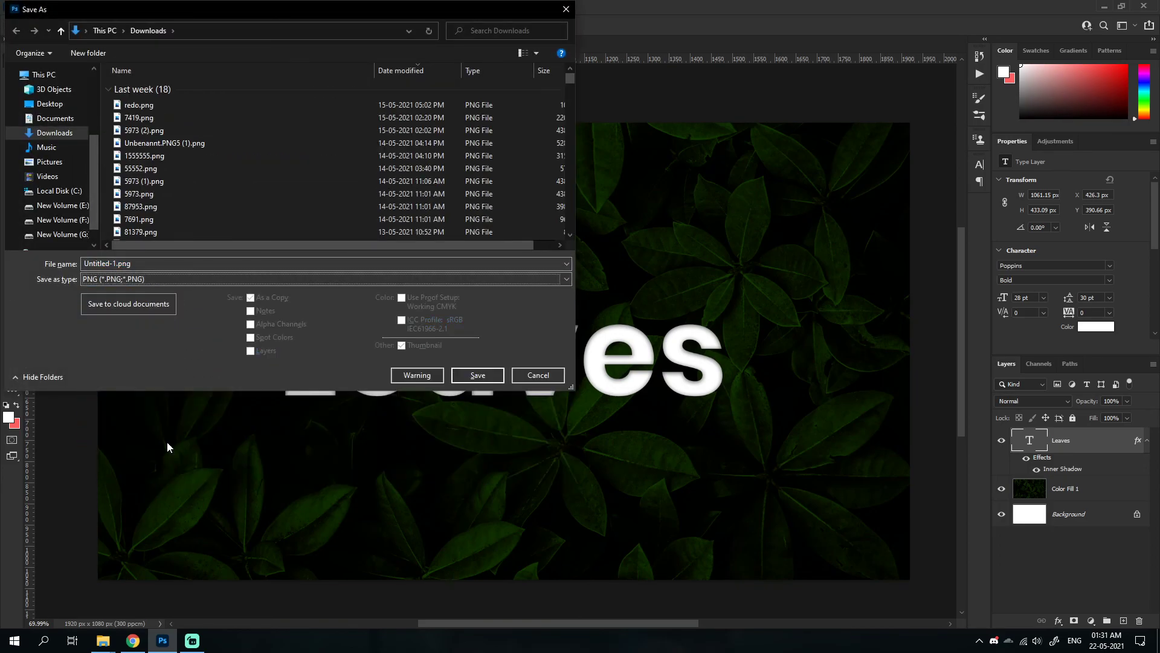
# - Set the save location to the Finals folder inside YT, DM tutorials, Tutorial Videos, PS tutorial
pyautogui.scroll(3, 48, 151)
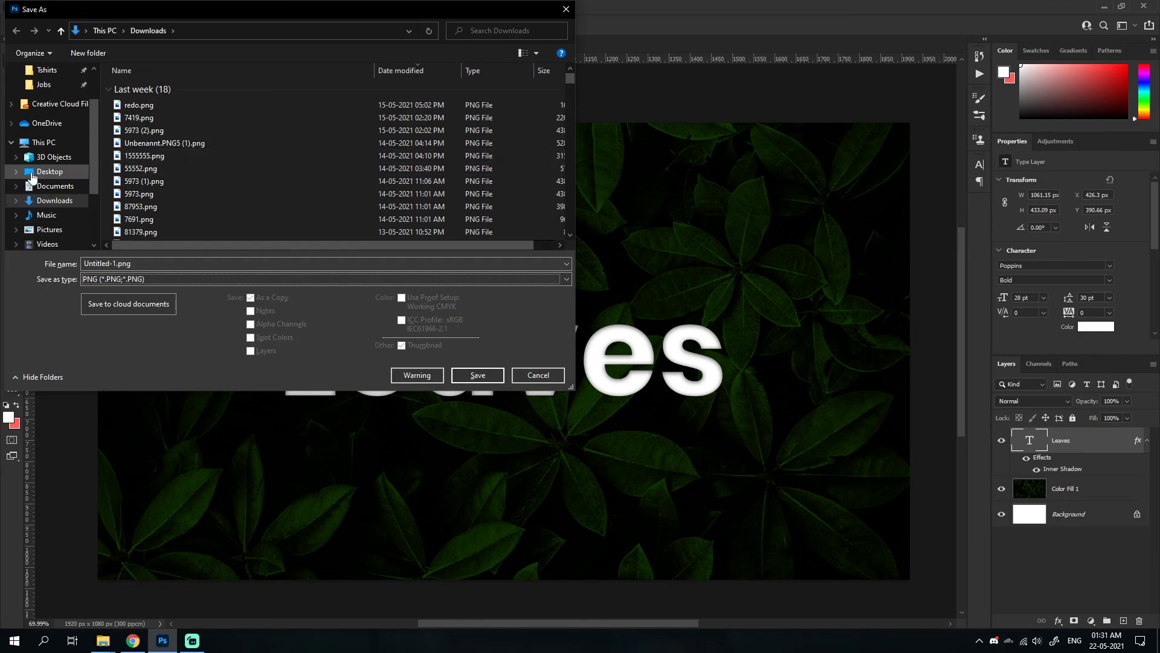
pyautogui.click(44, 109)
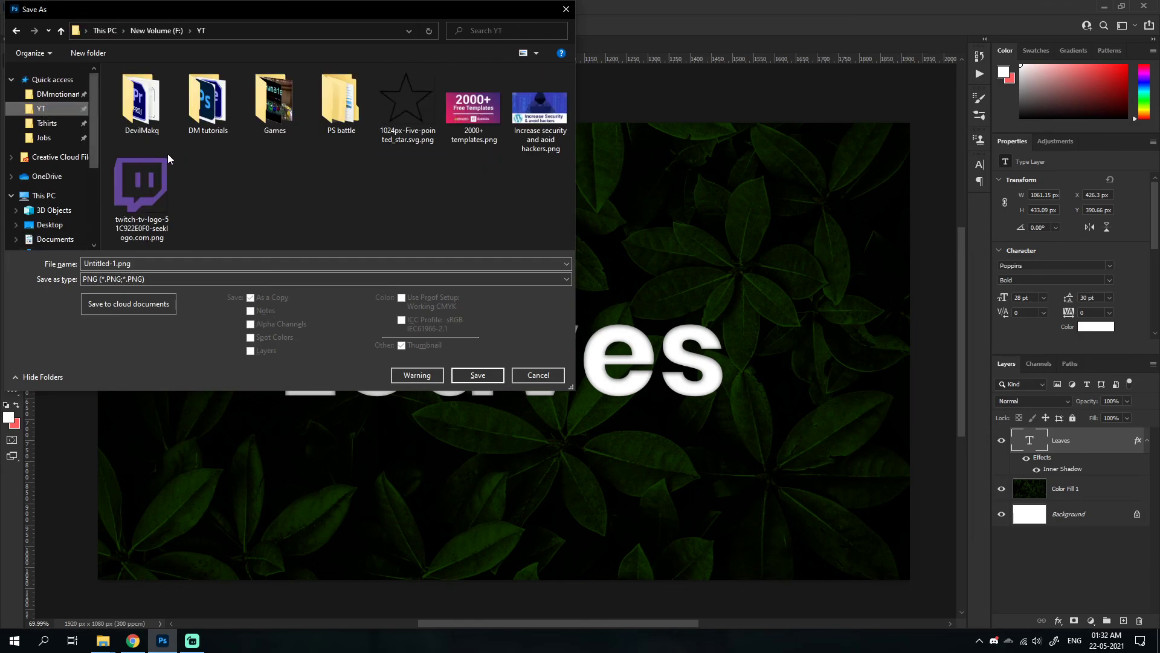
pyautogui.doubleClick(195, 96)
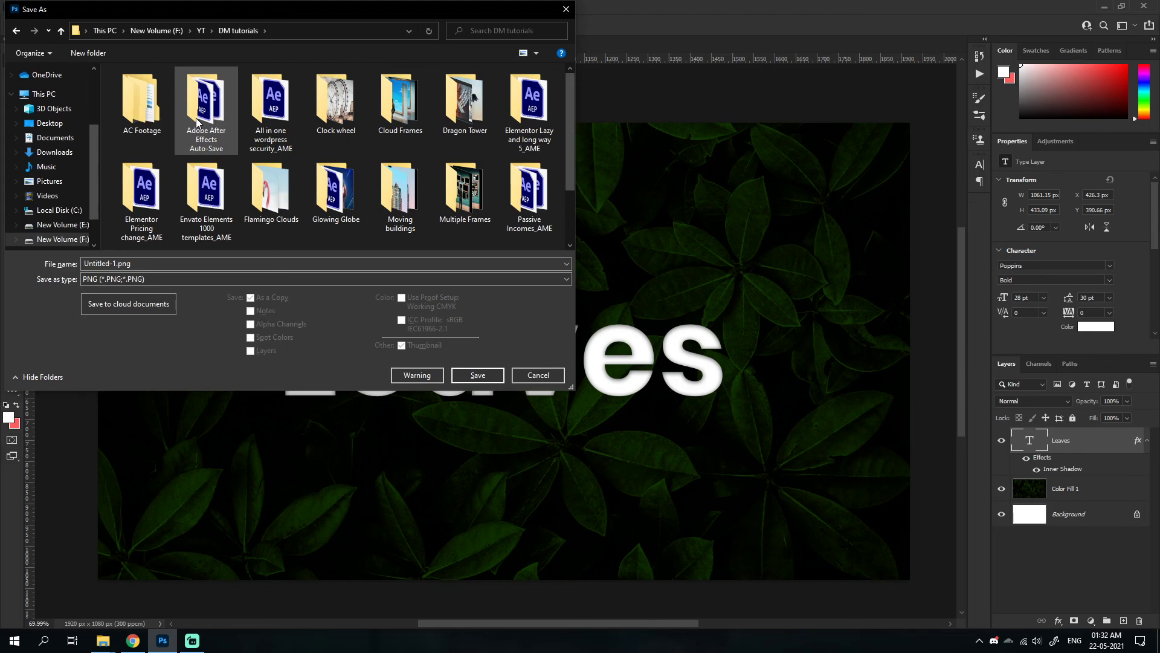
pyautogui.scroll(-2, 271, 157)
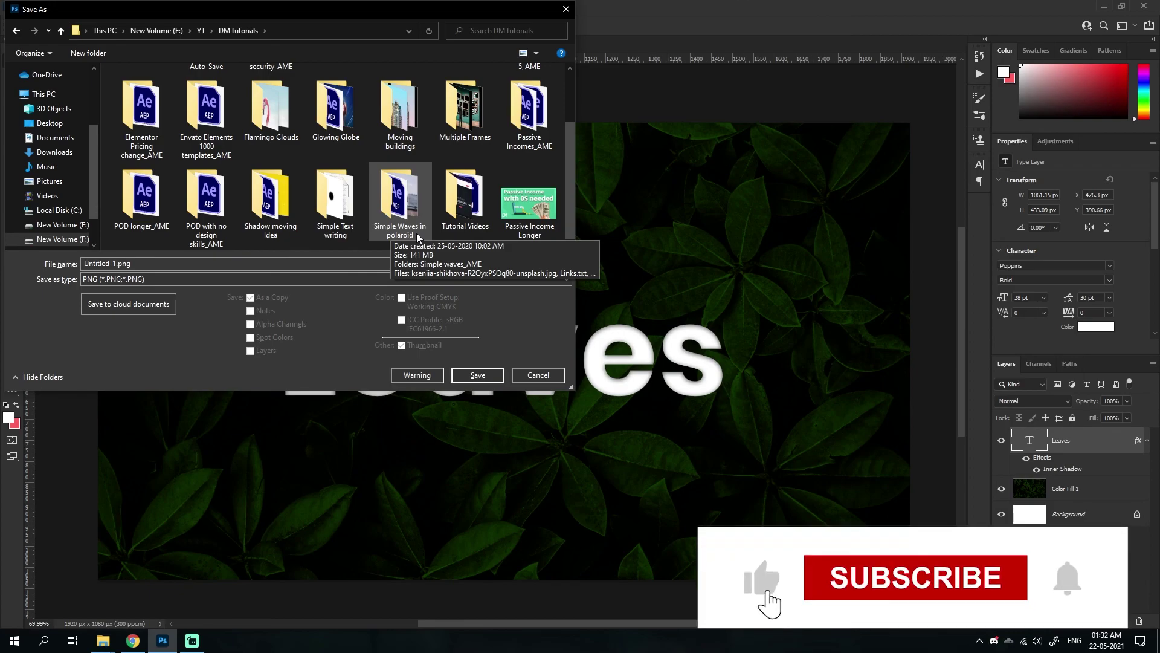
pyautogui.doubleClick(463, 200)
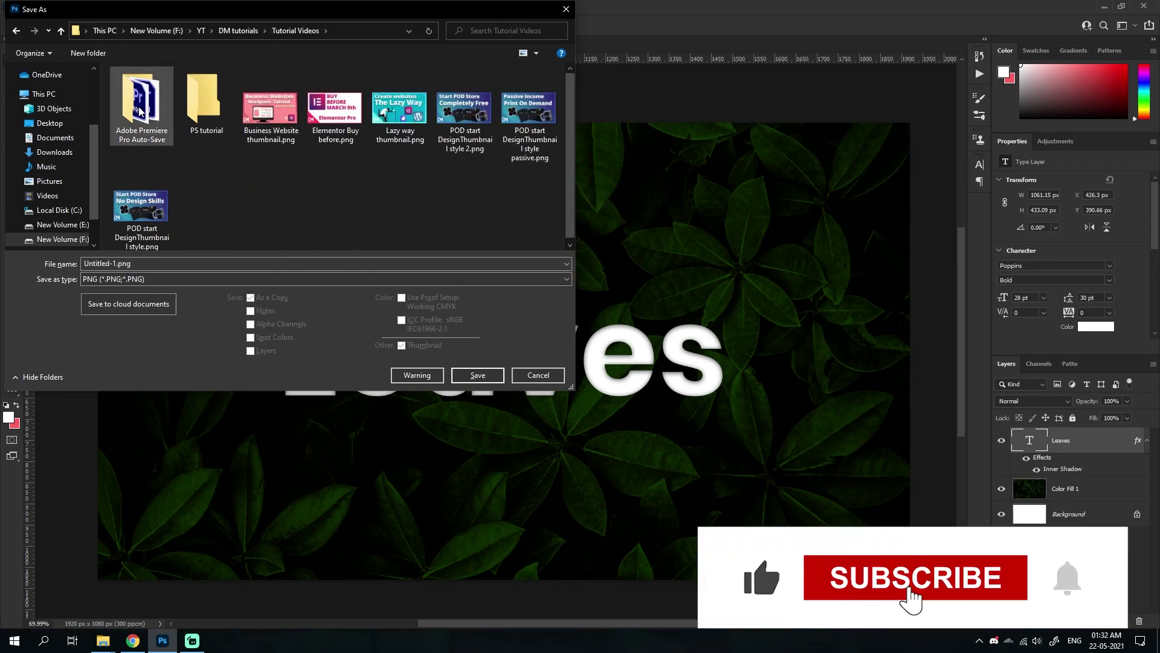
pyautogui.doubleClick(206, 102)
pyautogui.doubleClick(142, 103)
# - Name the file Leaves Final and save the PNG, accepting the format options
pyautogui.click(146, 263)
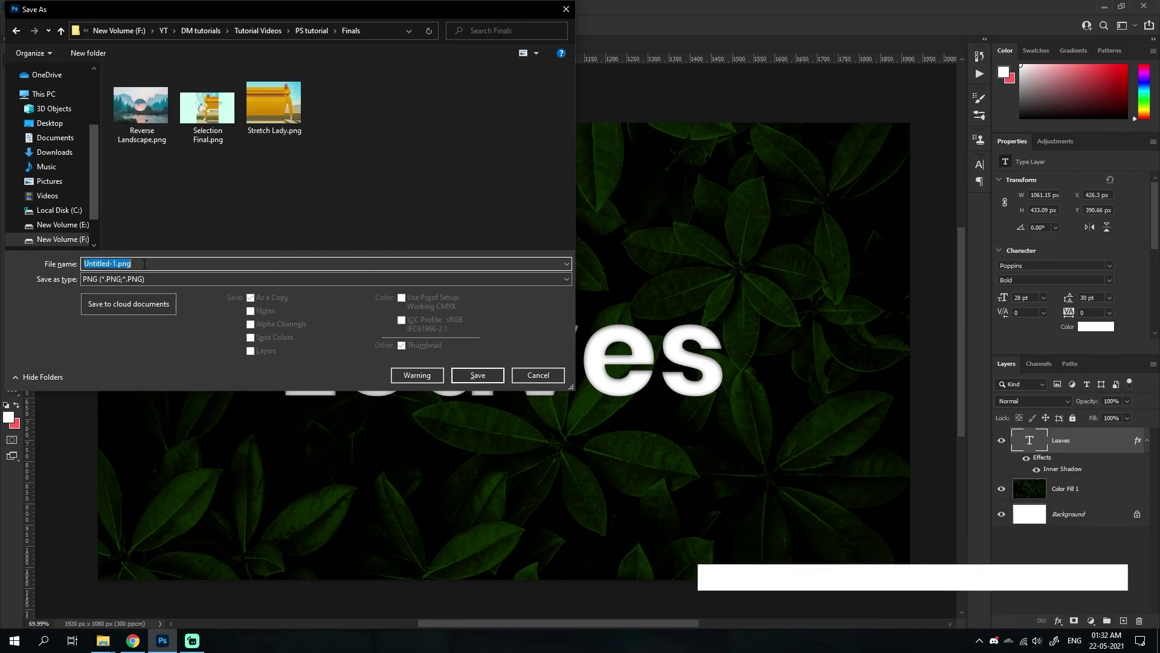
pyautogui.write('Leaves Final')
pyautogui.press('Return')
pyautogui.press('Return')
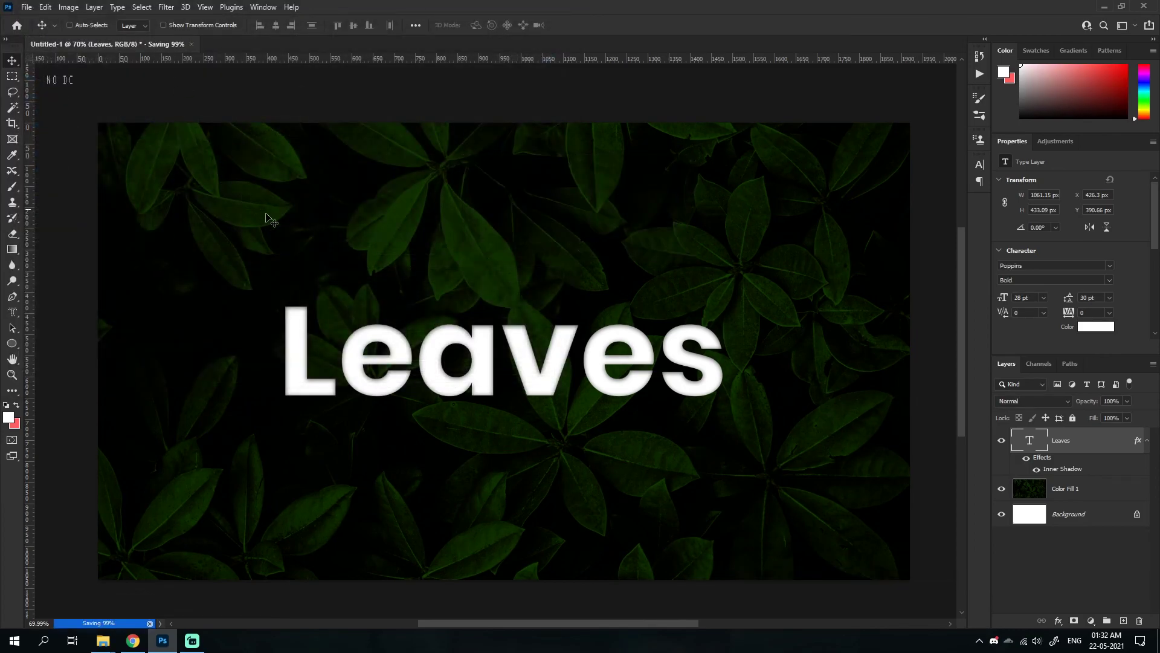
pyautogui.scroll(-1, 259, 213)
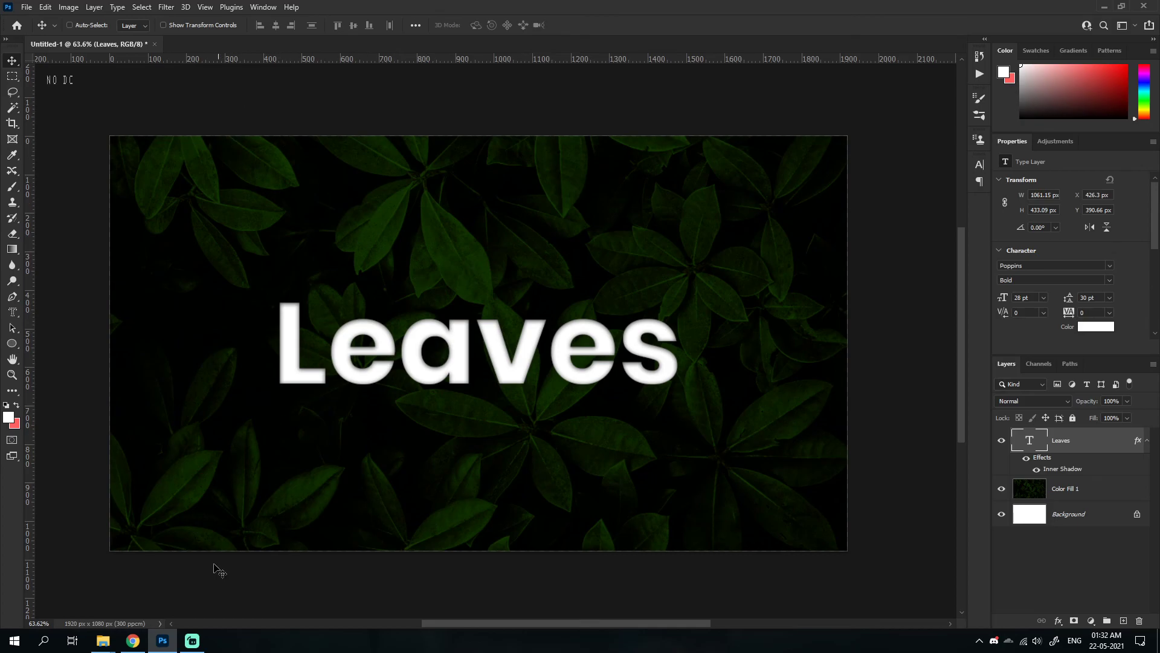